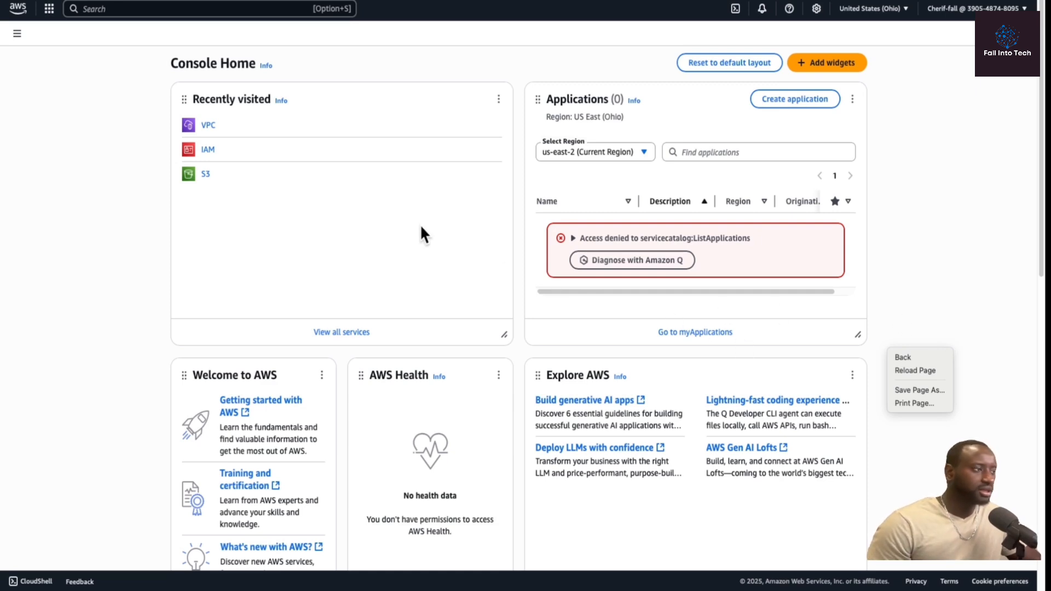
# Open the VPC service and review the list of existing VPCs.
pyautogui.click(224, 129)
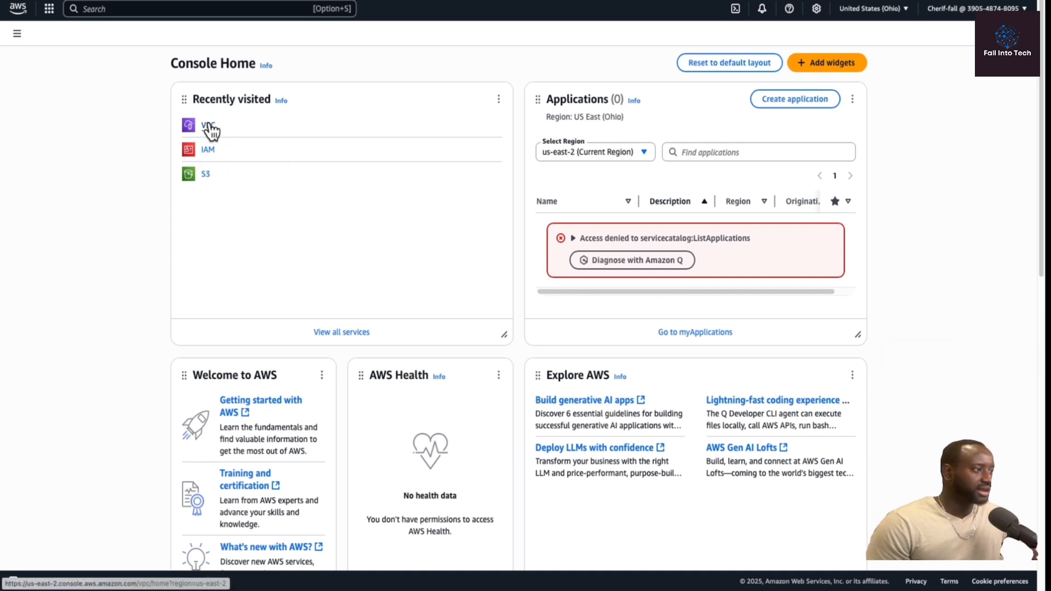
pyautogui.click(106, 10)
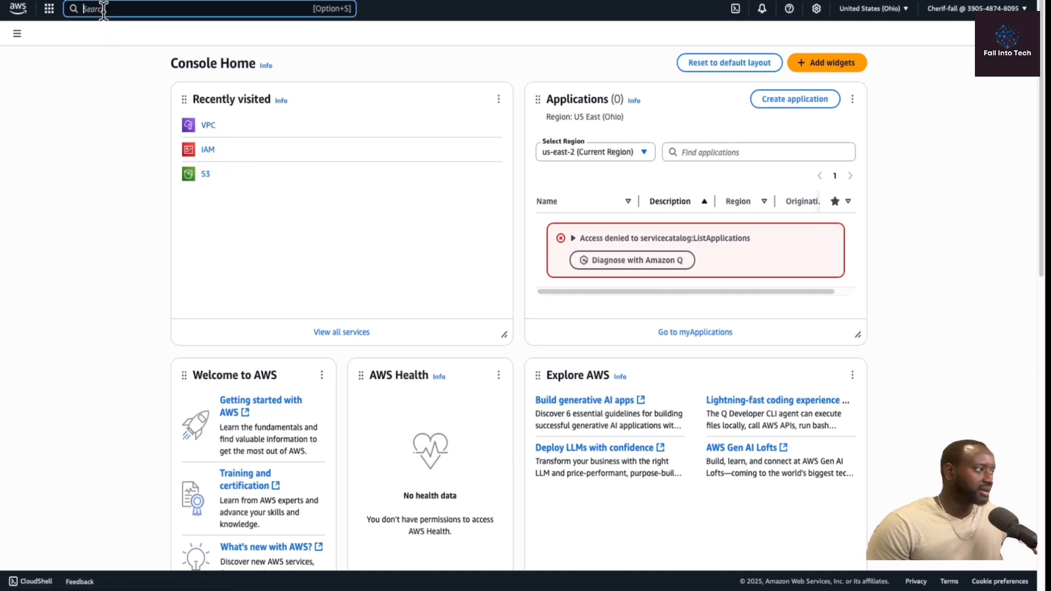
pyautogui.click(210, 131)
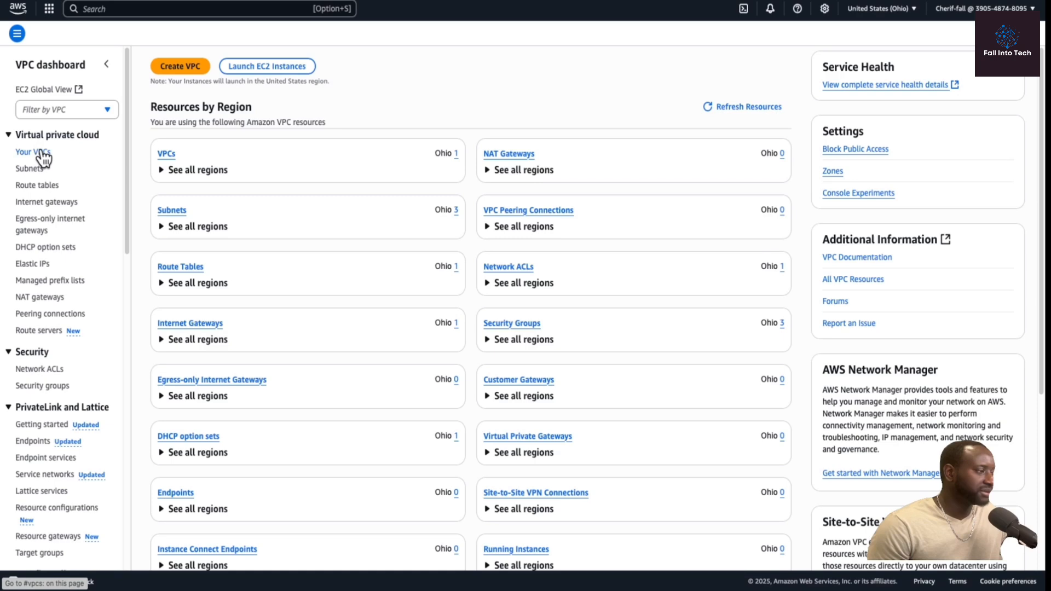
pyautogui.click(41, 154)
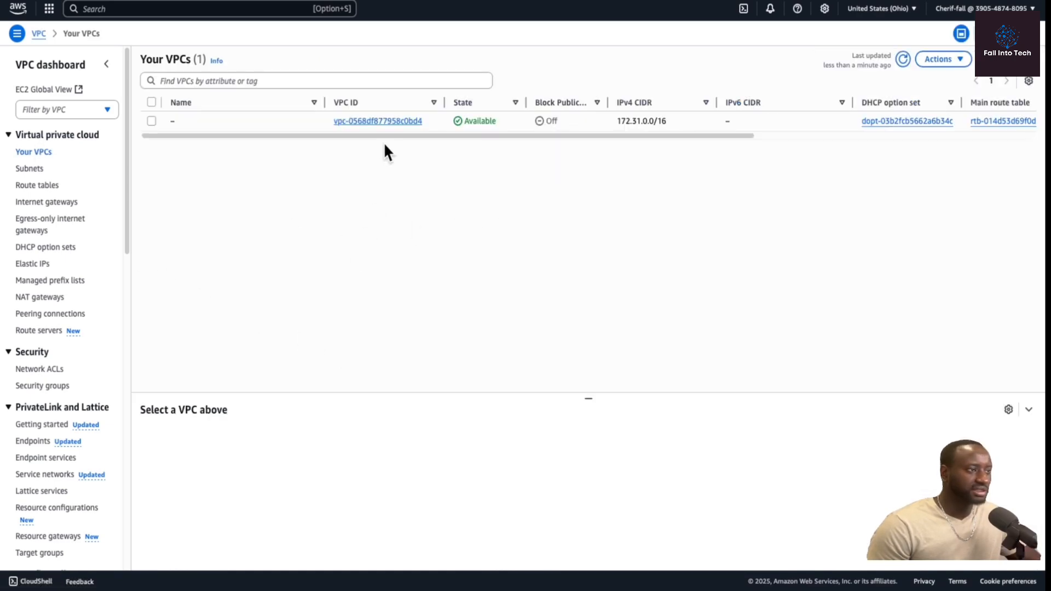
pyautogui.moveTo(384, 135); pyautogui.dragTo(328, 161)
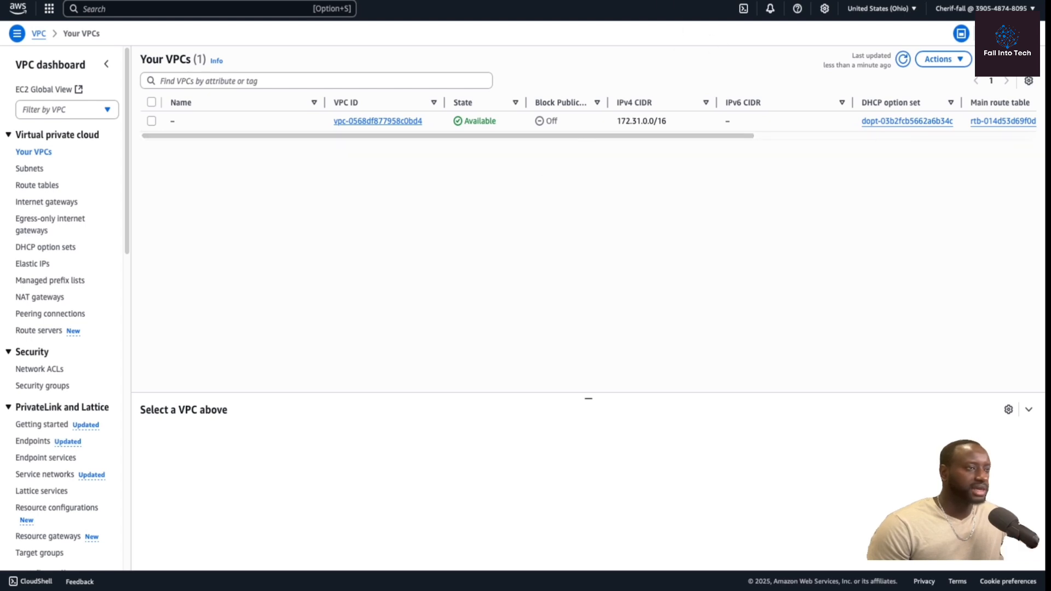
pyautogui.press('super+r')
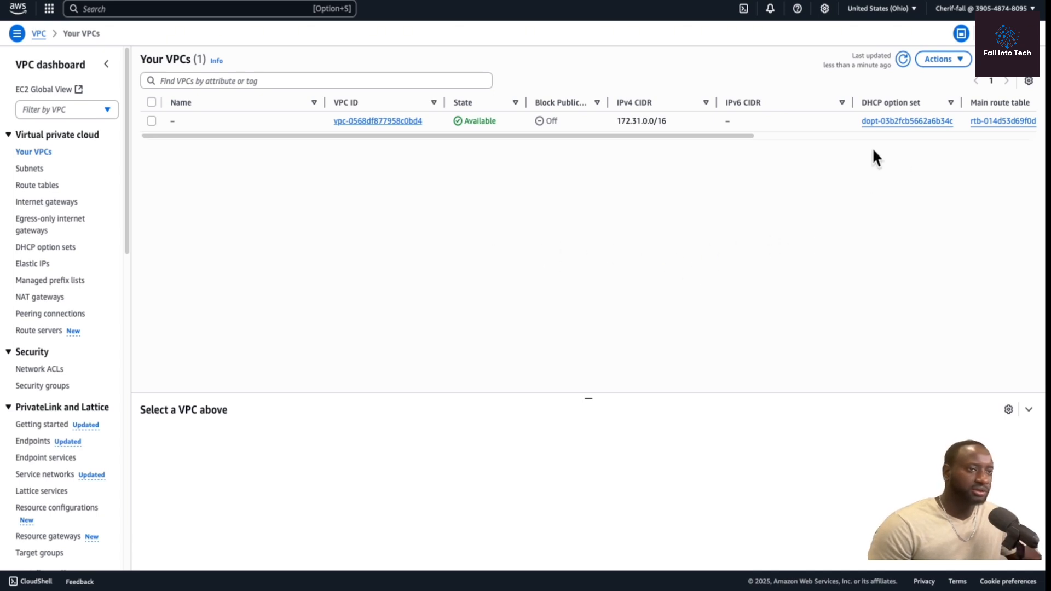
# Start creating a VPC-only resource and set its name tag to Fall-IntoTech-VPC.
pyautogui.click(1018, 62)
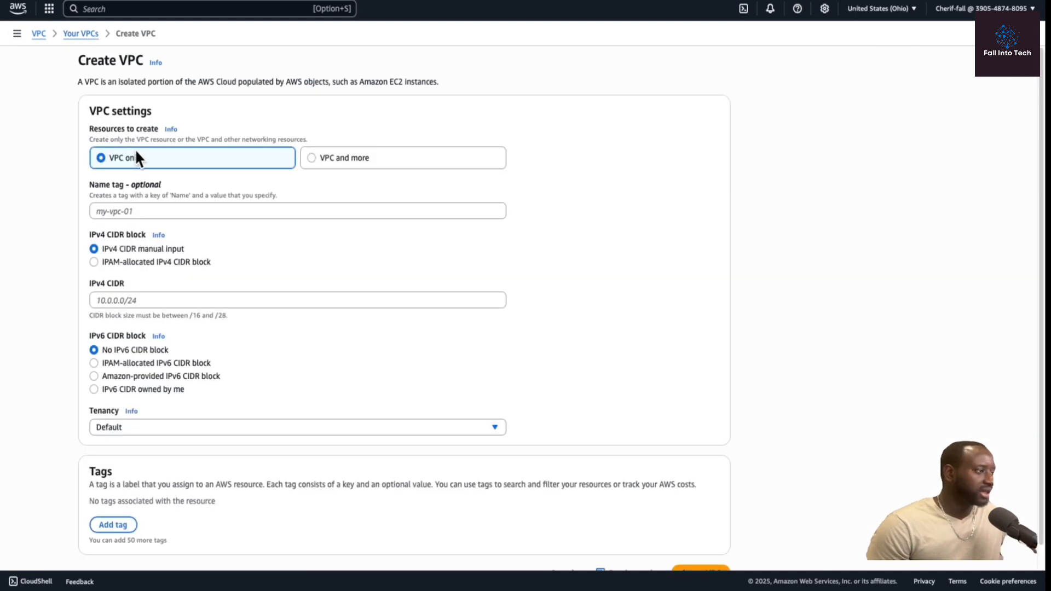
pyautogui.click(148, 209)
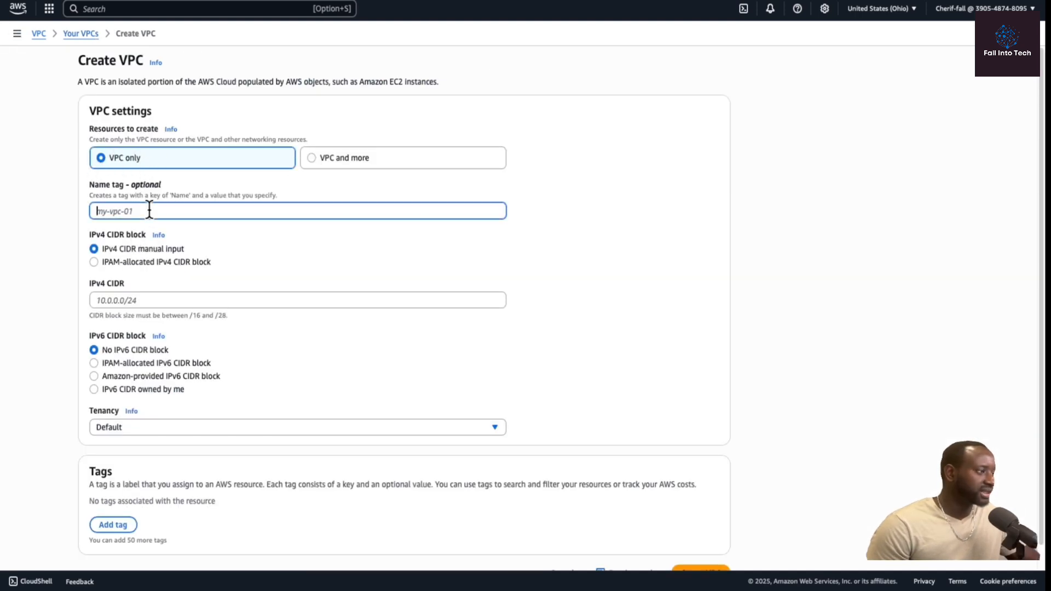
pyautogui.write('Fall-')
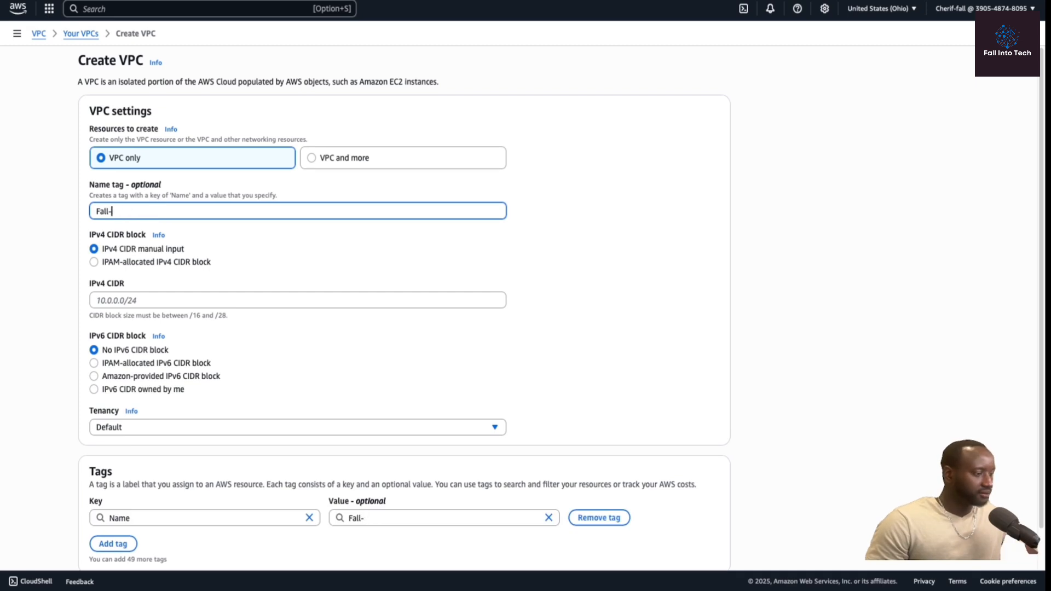
pyautogui.write('intoTech-')
pyautogui.write('V')
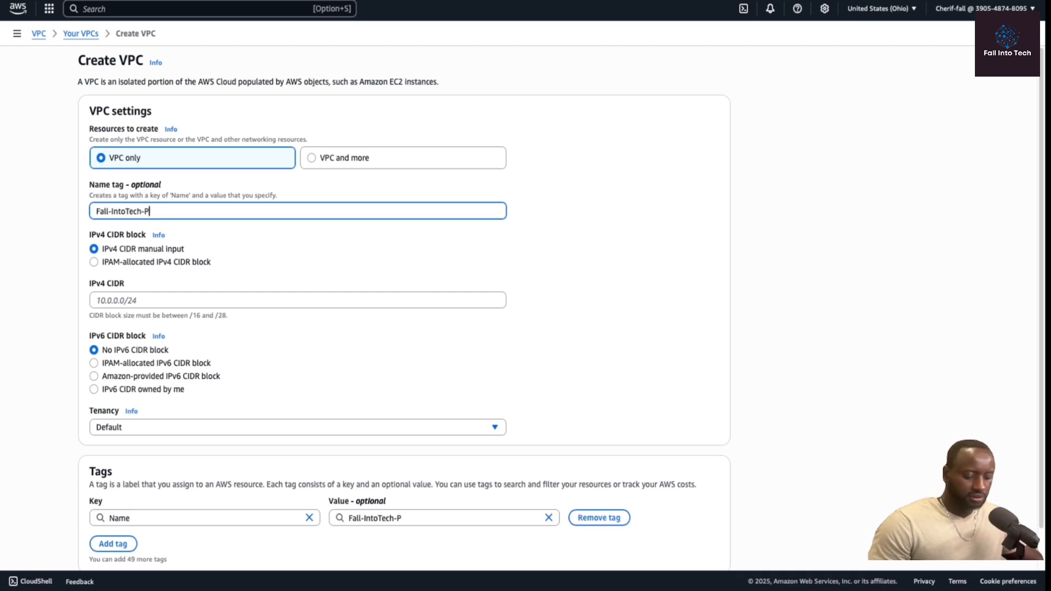
pyautogui.press('BackSpace')
pyautogui.write('VPC')
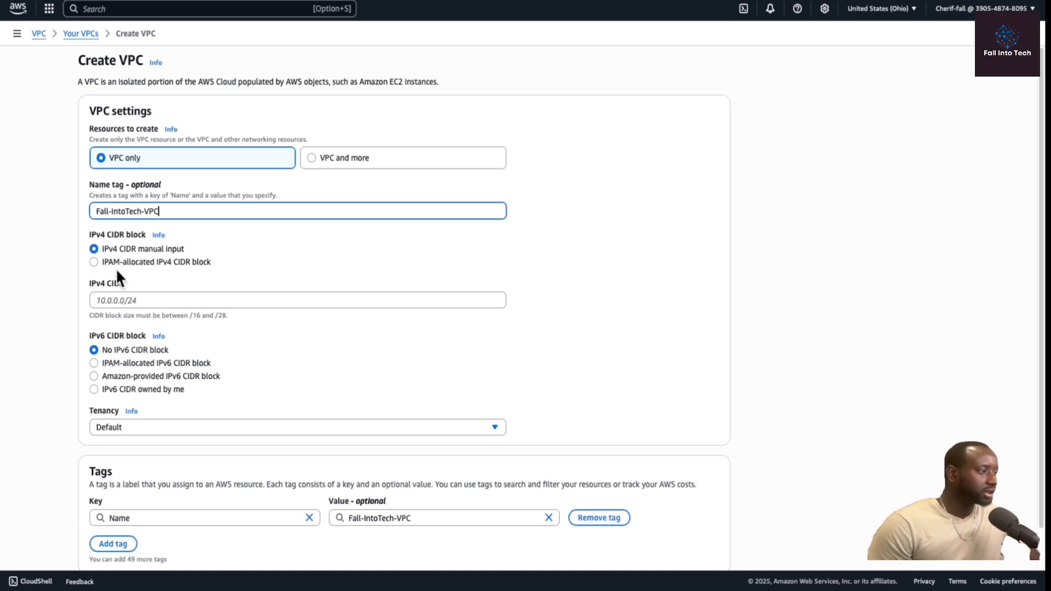
# Set the VPC's IPv4 CIDR to 10.0.0.0/16 and create the VPC.
pyautogui.click(166, 300)
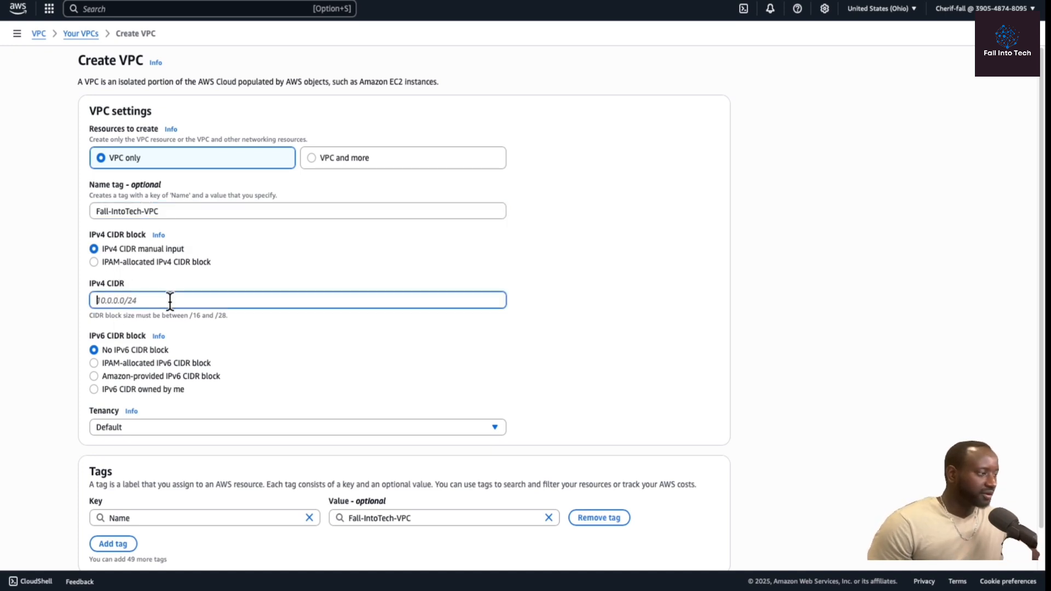
pyautogui.write('10')
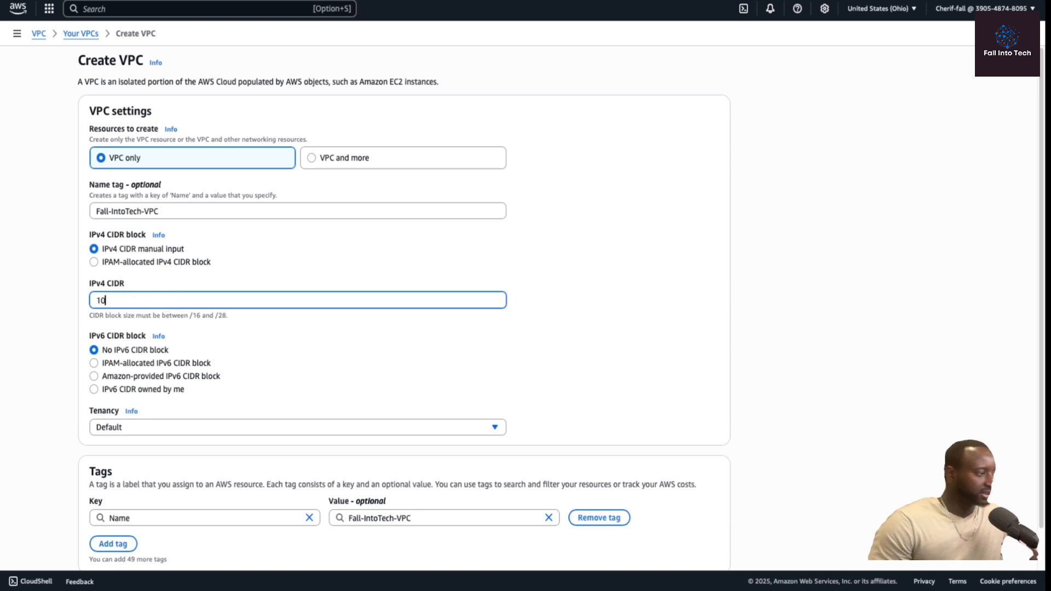
pyautogui.write('.0')
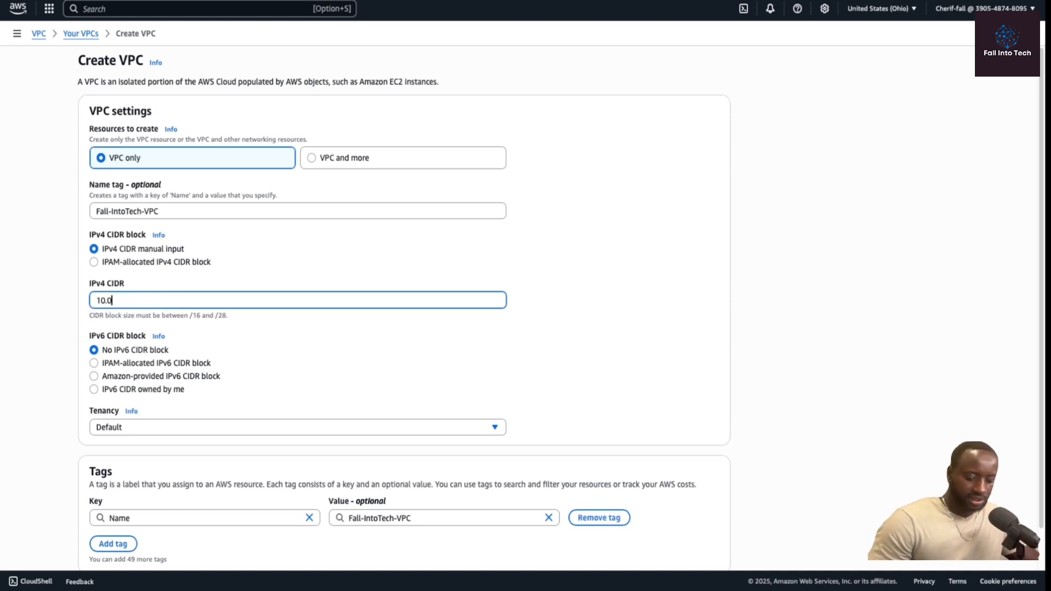
pyautogui.write('.0.0')
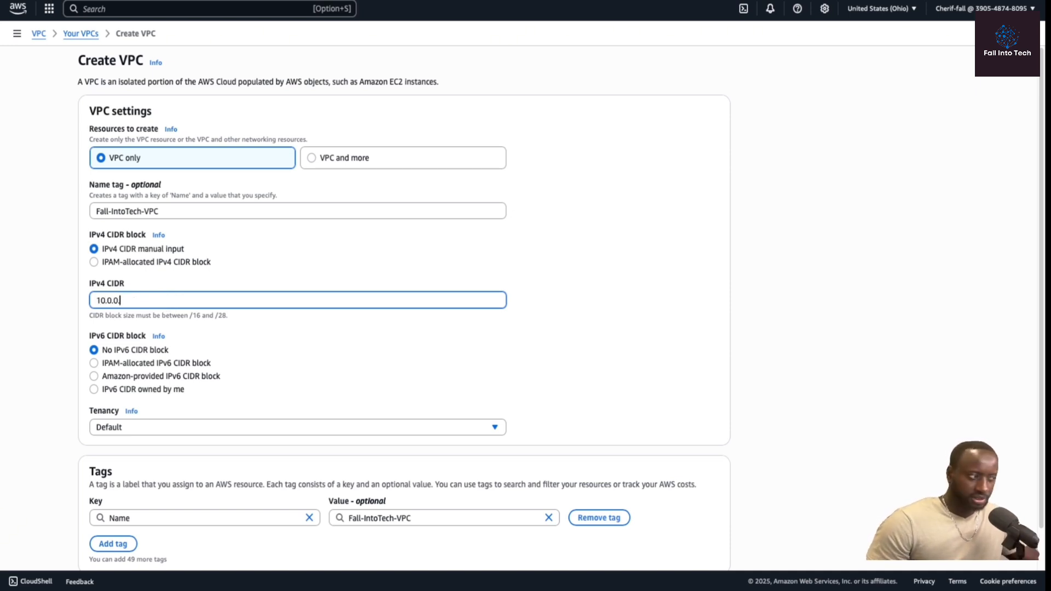
pyautogui.write('/16')
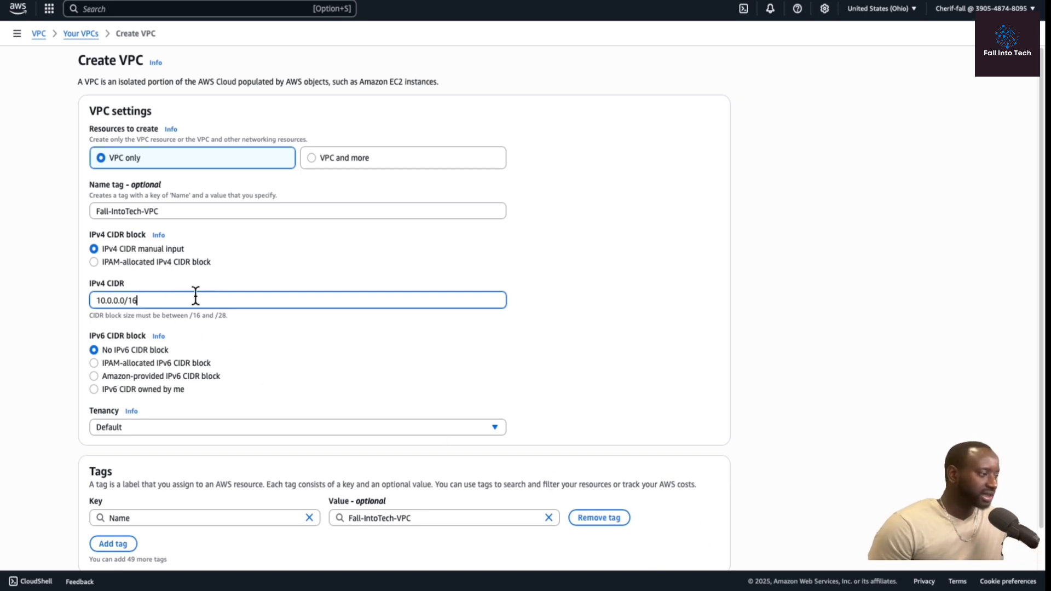
pyautogui.scroll(-1, 221, 433)
pyautogui.scroll(-1, 221, 436)
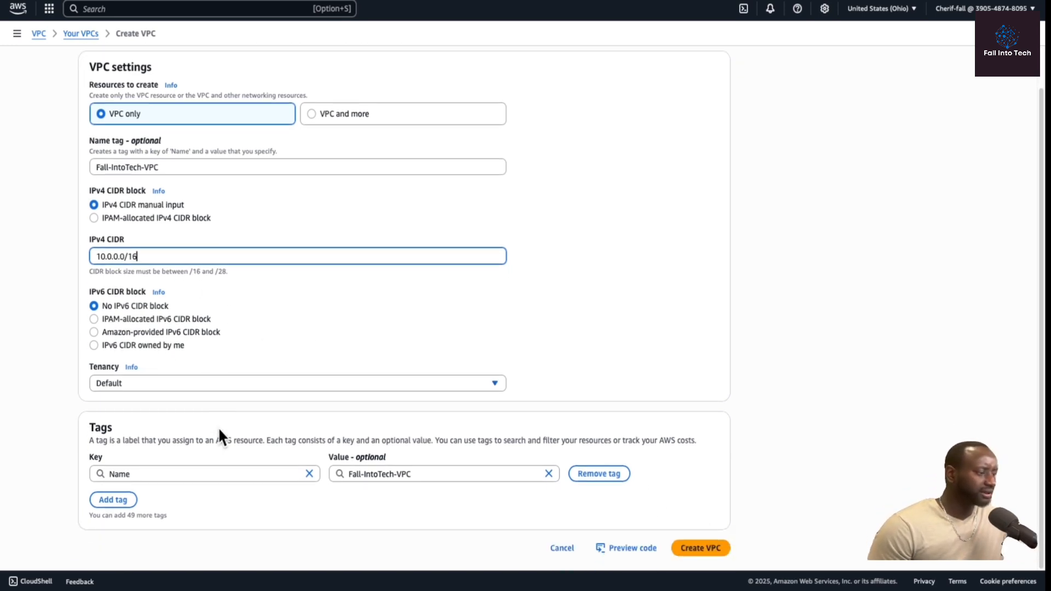
pyautogui.click(712, 549)
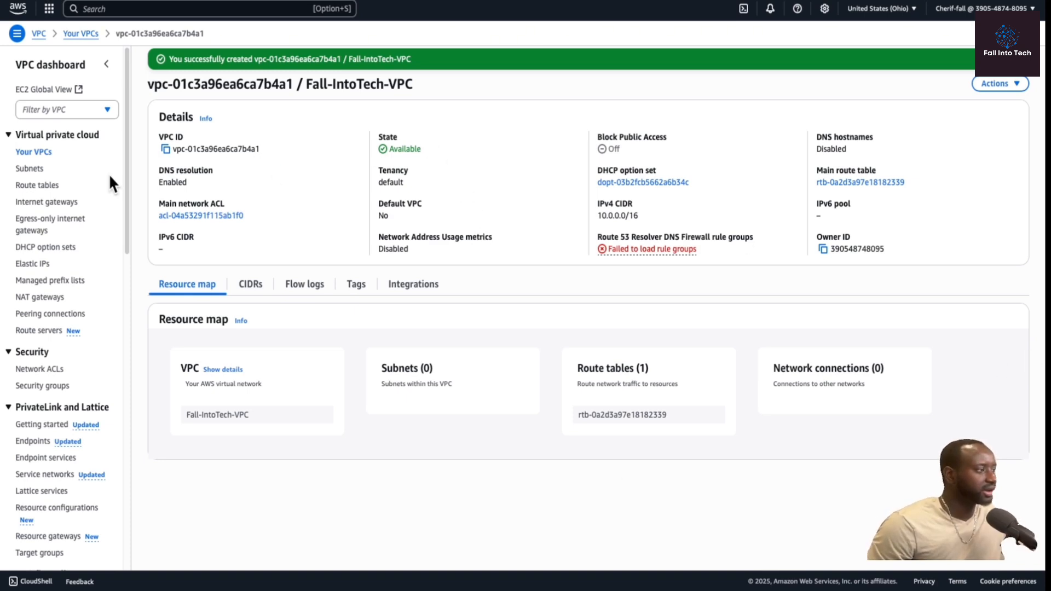
# Start creating a subnet and choose Fall-IntoTech-VPC as its VPC.
pyautogui.click(38, 169)
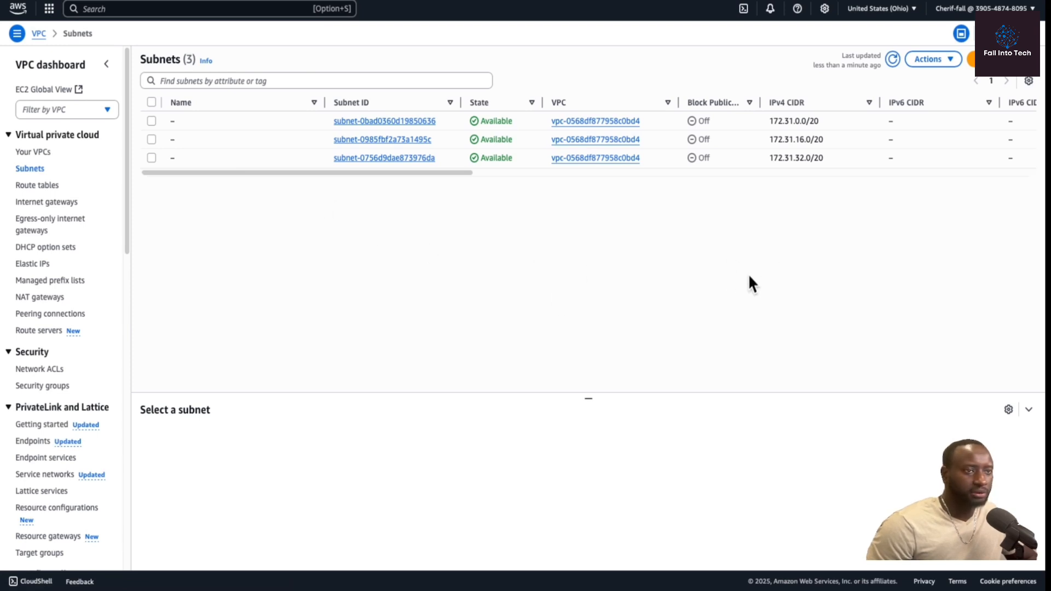
pyautogui.click(972, 59)
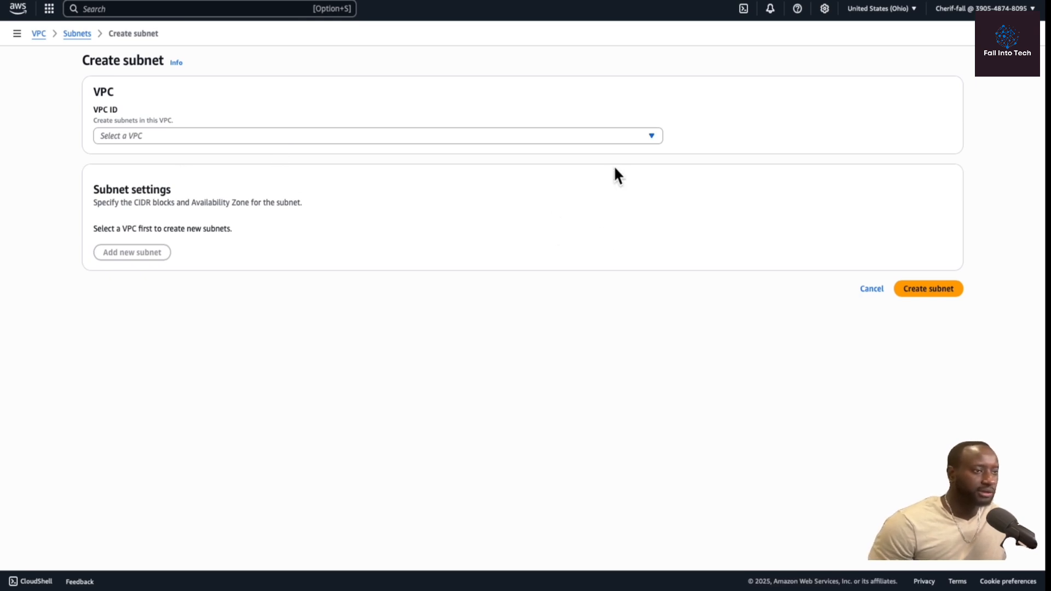
pyautogui.click(649, 138)
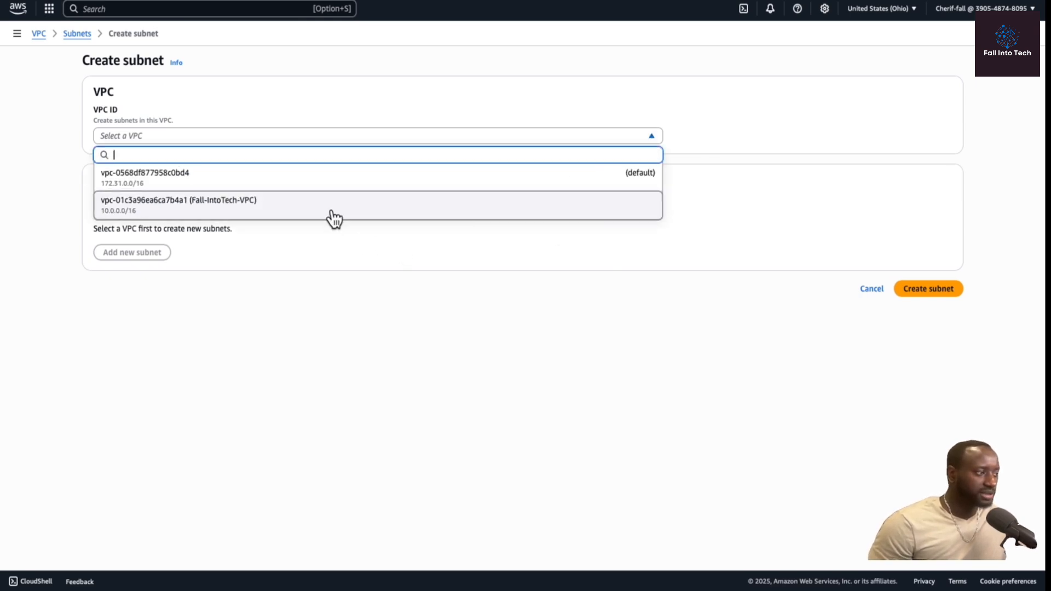
pyautogui.click(296, 213)
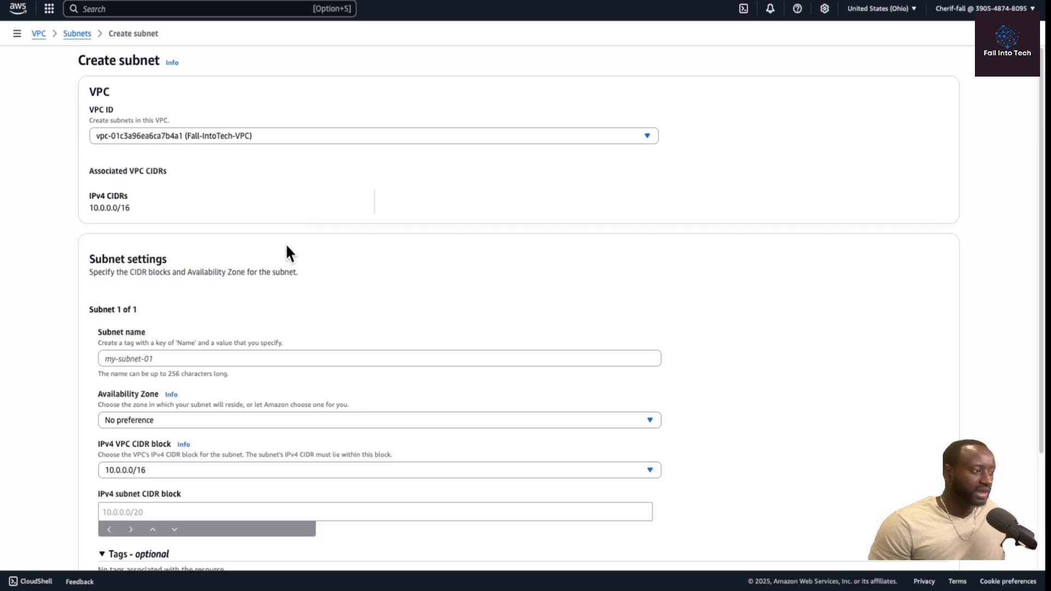
# Name the subnet Public-Subnet-1 and place it in the us-east-2a availability zone.
pyautogui.scroll(-2, 289, 270)
pyautogui.click(201, 287)
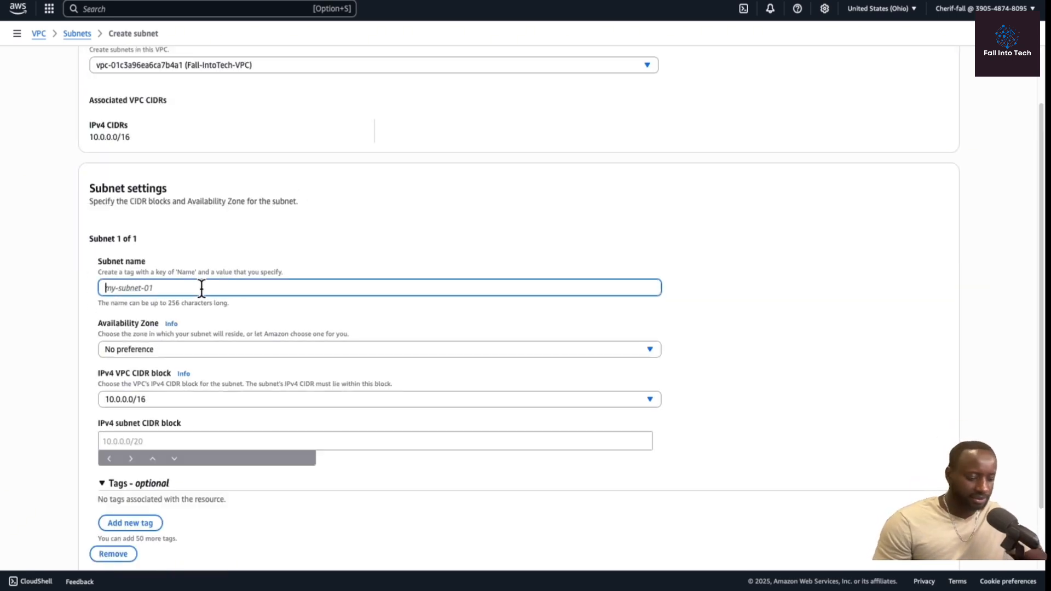
pyautogui.write('Public')
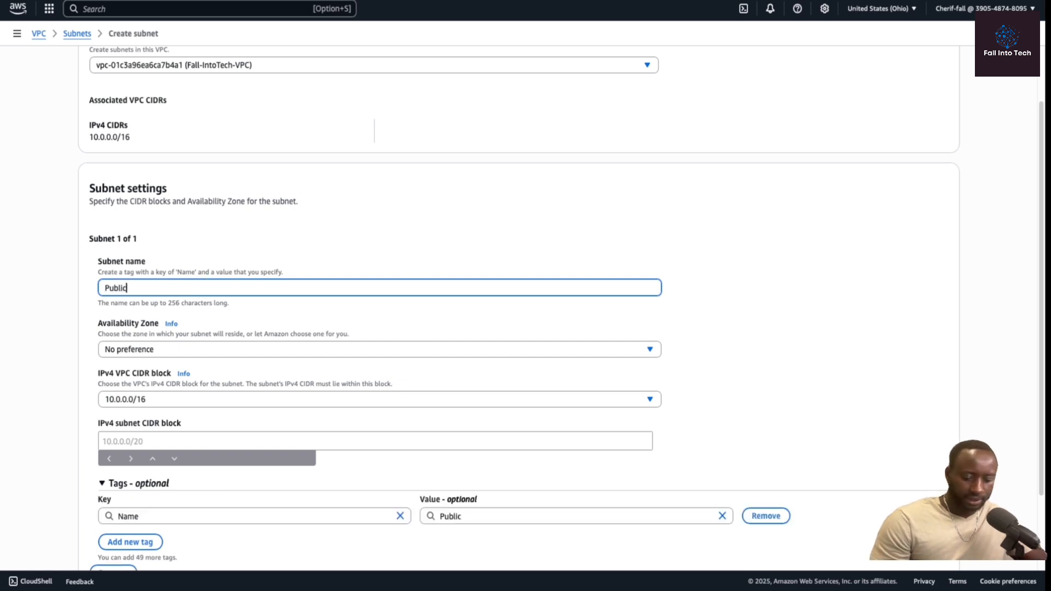
pyautogui.write('-Subnet-1')
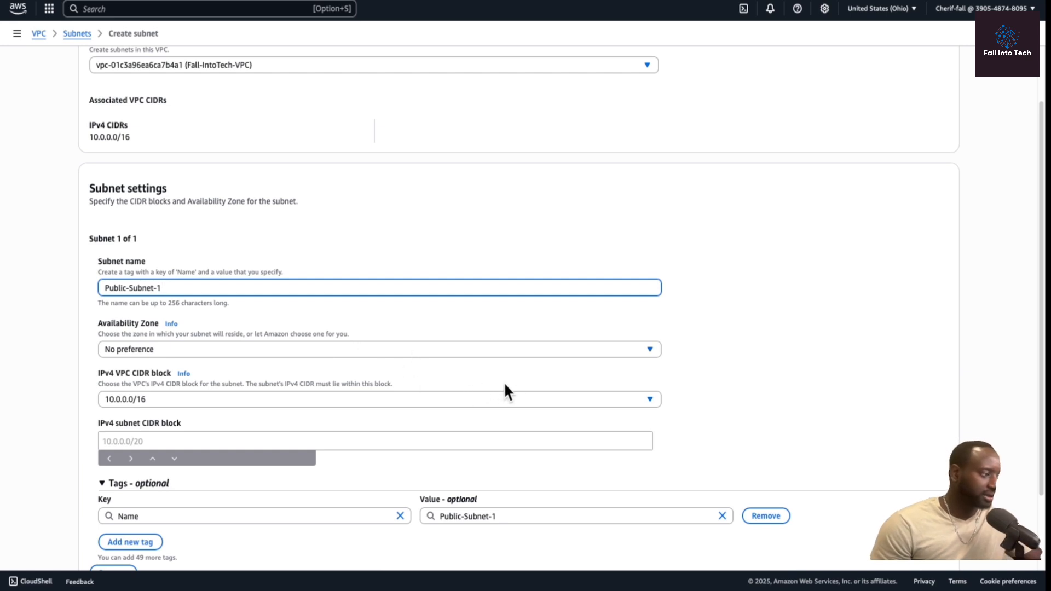
pyautogui.click(648, 349)
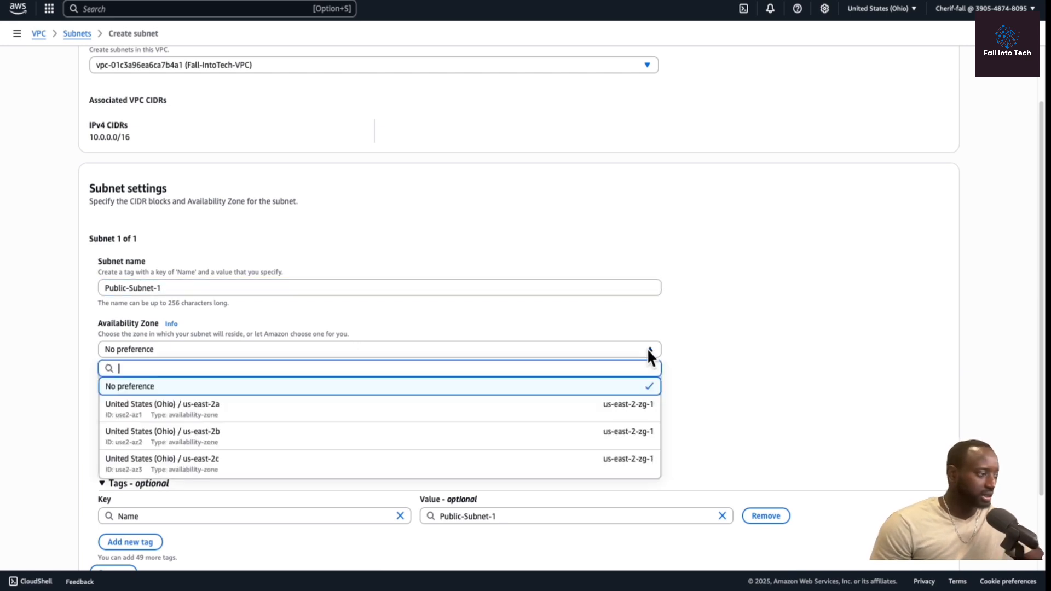
pyautogui.click(425, 419)
# Set the subnet's IPv4 CIDR block to 10.0.1.0/24 and create the subnet.
pyautogui.scroll(-3, 418, 414)
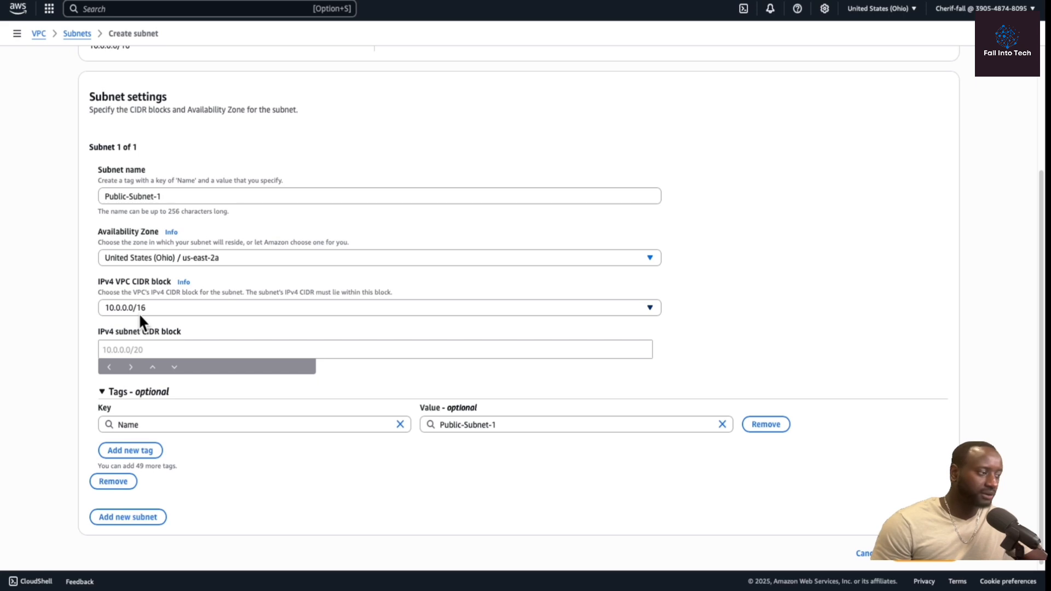
pyautogui.click(116, 348)
pyautogui.write('10.')
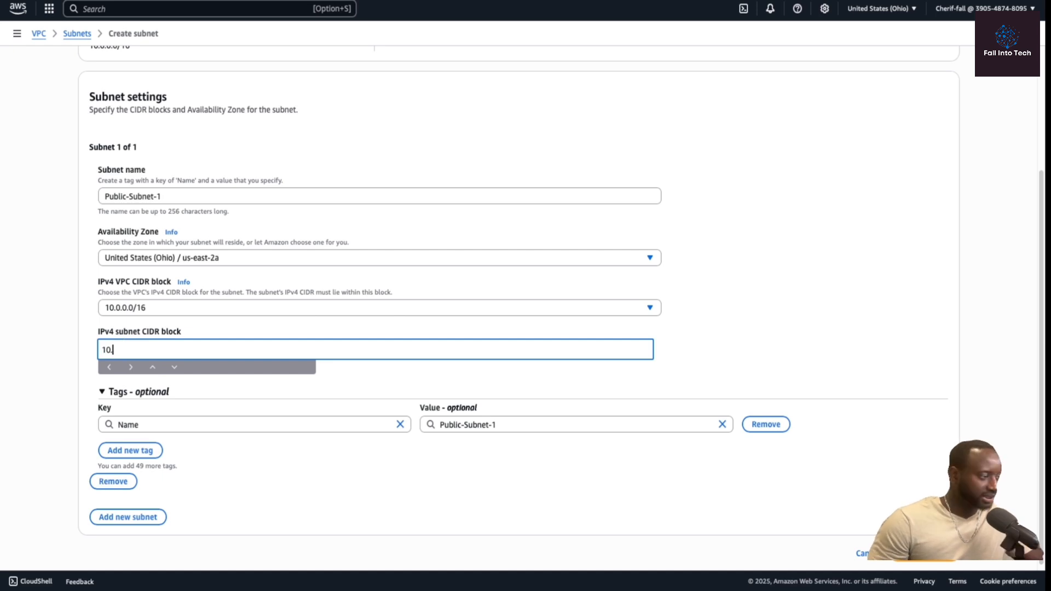
pyautogui.write('0.0.1')
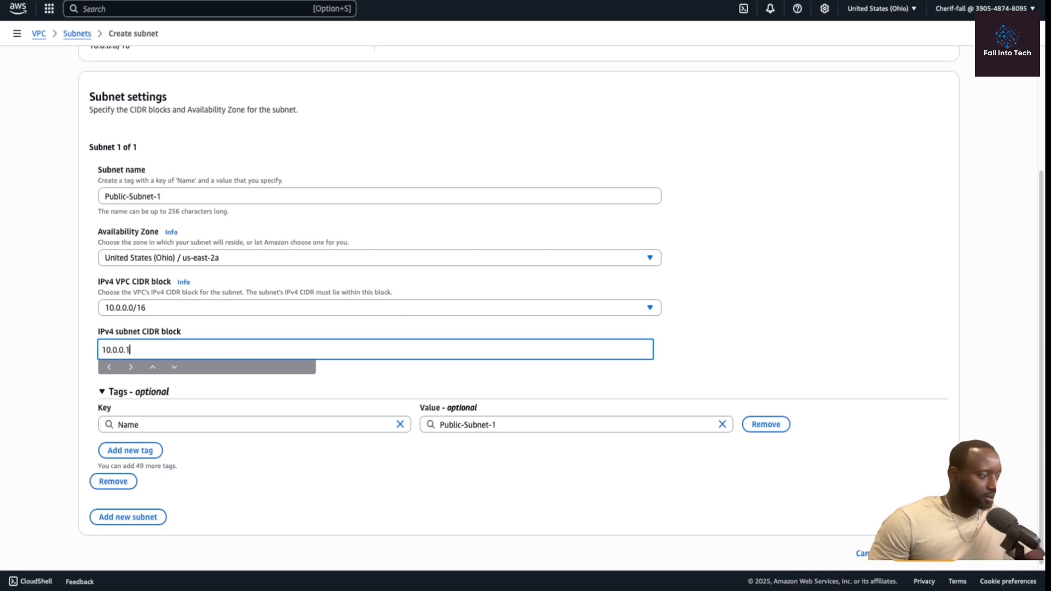
pyautogui.write('/24')
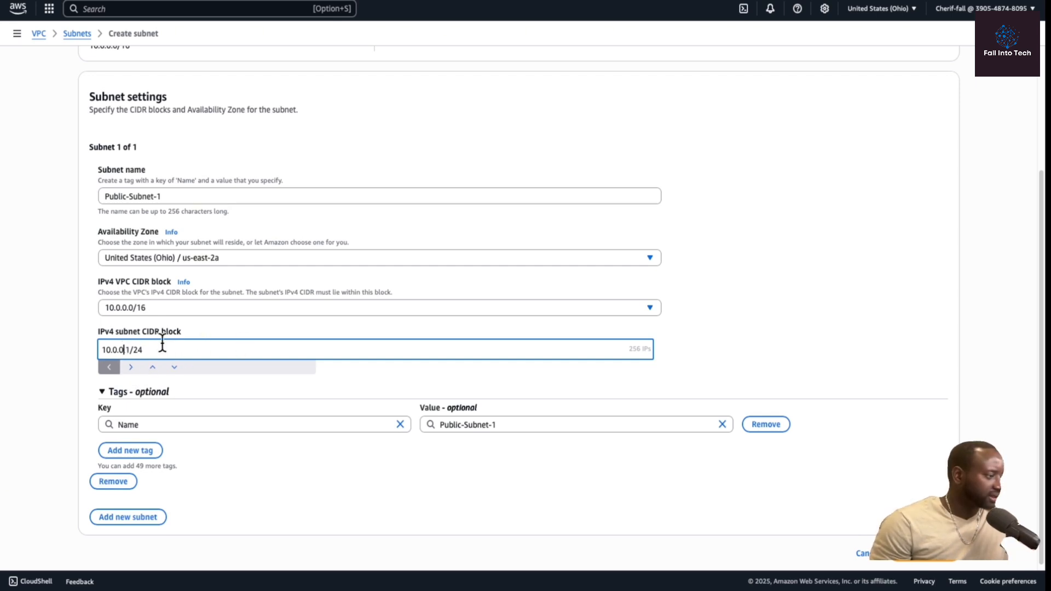
pyautogui.press('BackSpace')
pyautogui.write('1')
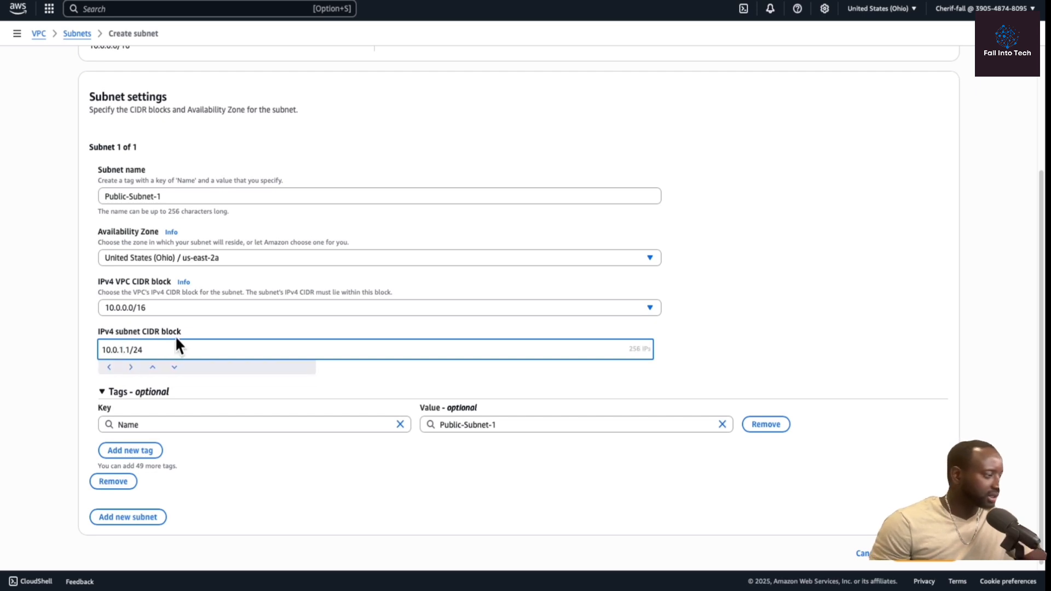
pyautogui.press('Right')
pyautogui.press('Right')
pyautogui.press('BackSpace')
pyautogui.write('0')
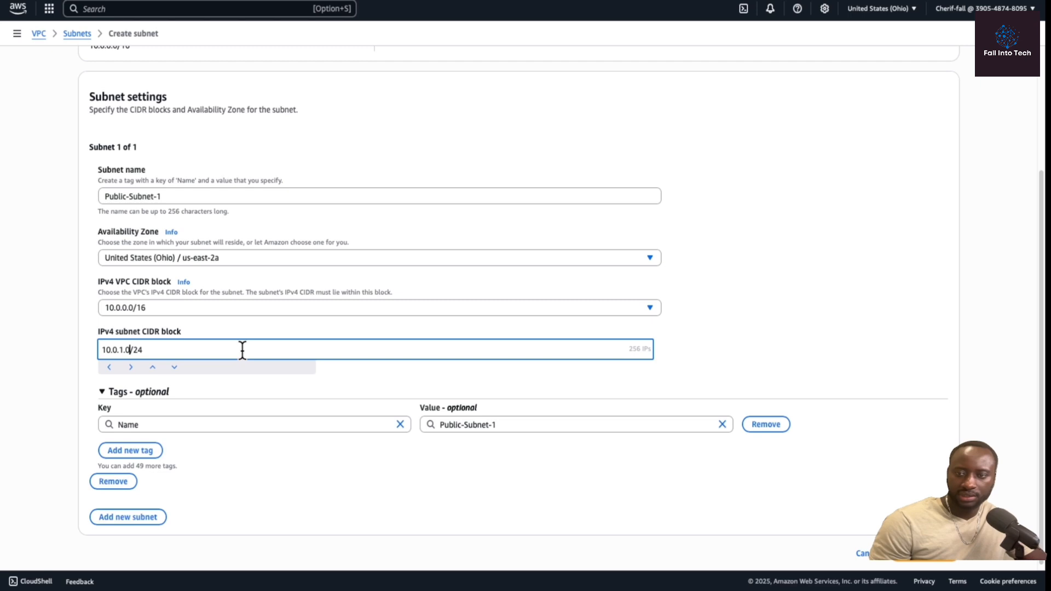
pyautogui.click(162, 355)
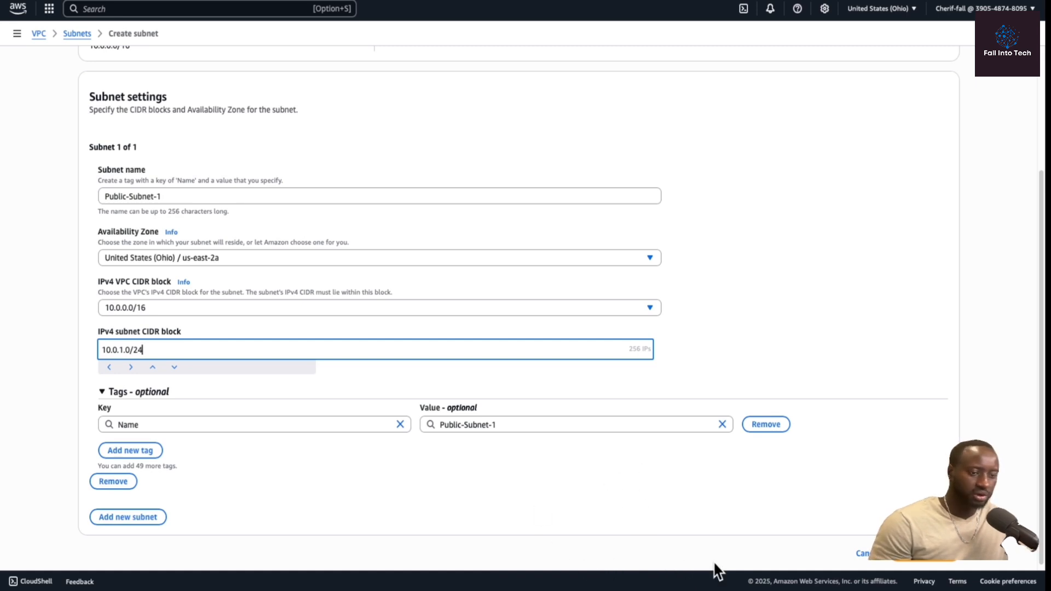
pyautogui.click(923, 563)
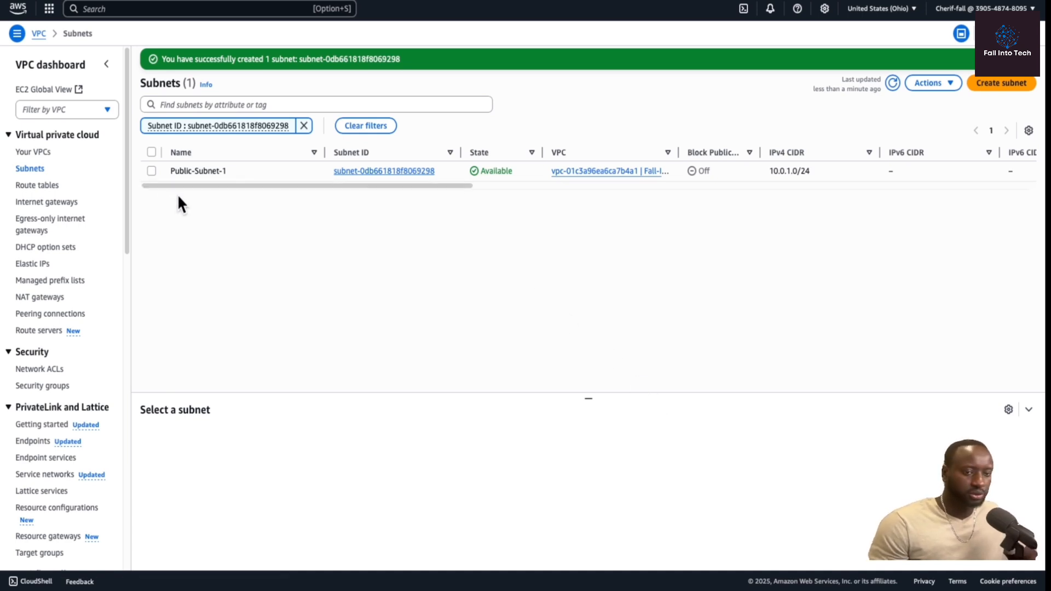
# Select Public-Subnet-1 in the subnet list to show its details.
pyautogui.click(151, 170)
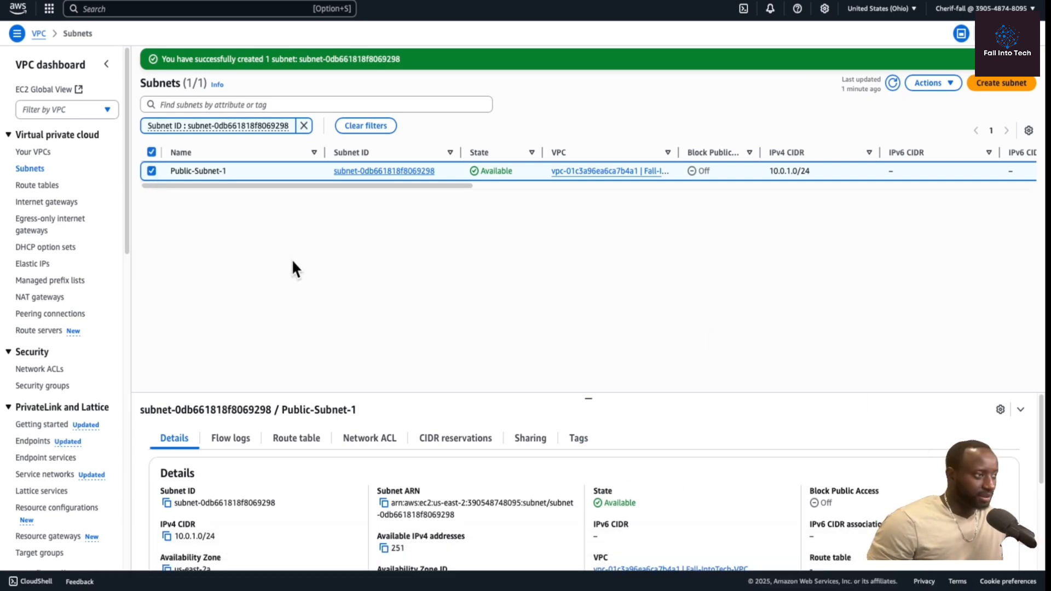
# Enable auto-assign public IPv4 addresses in Public-Subnet-1's subnet settings and save.
pyautogui.rightClick(536, 246)
pyautogui.click(716, 258)
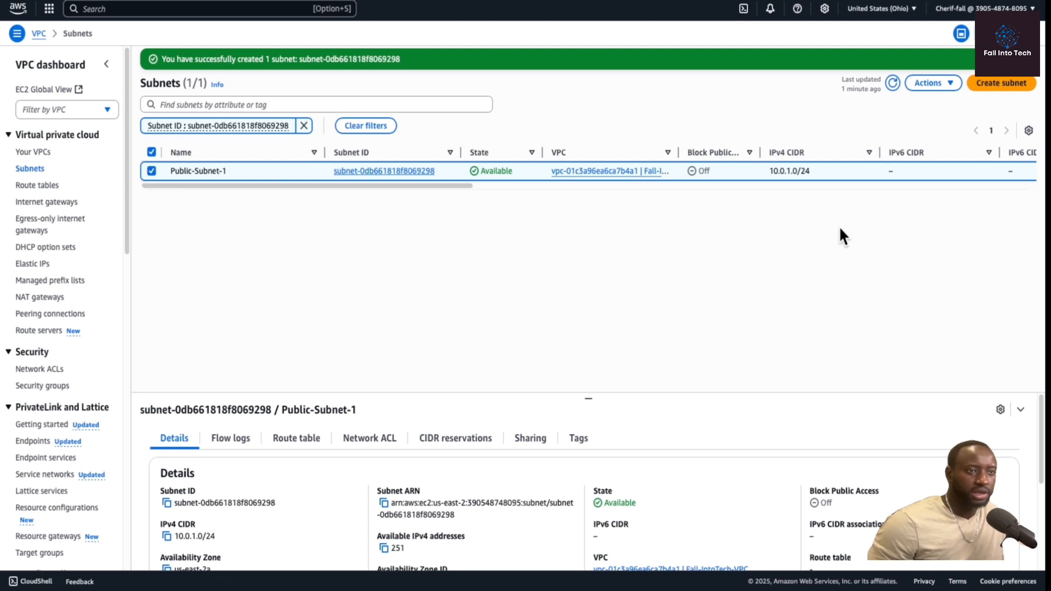
pyautogui.click(950, 83)
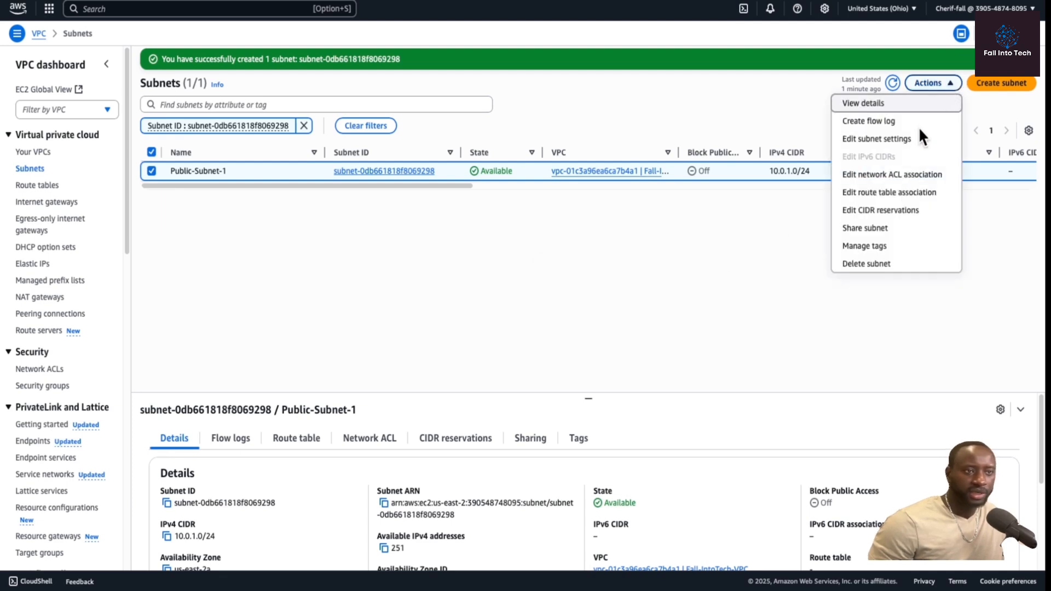
pyautogui.click(871, 139)
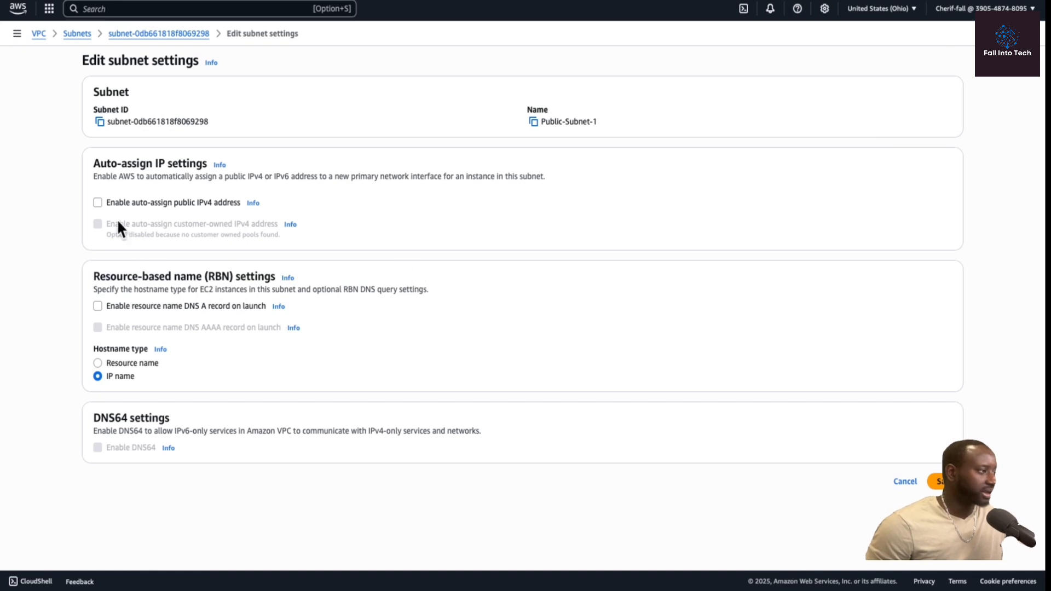
pyautogui.click(97, 202)
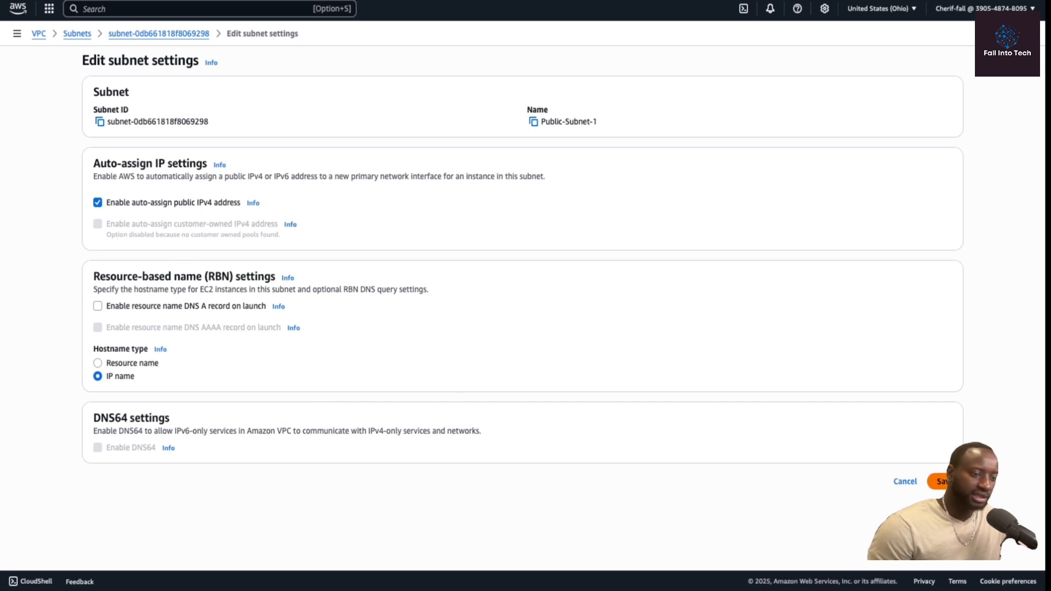
pyautogui.click(938, 481)
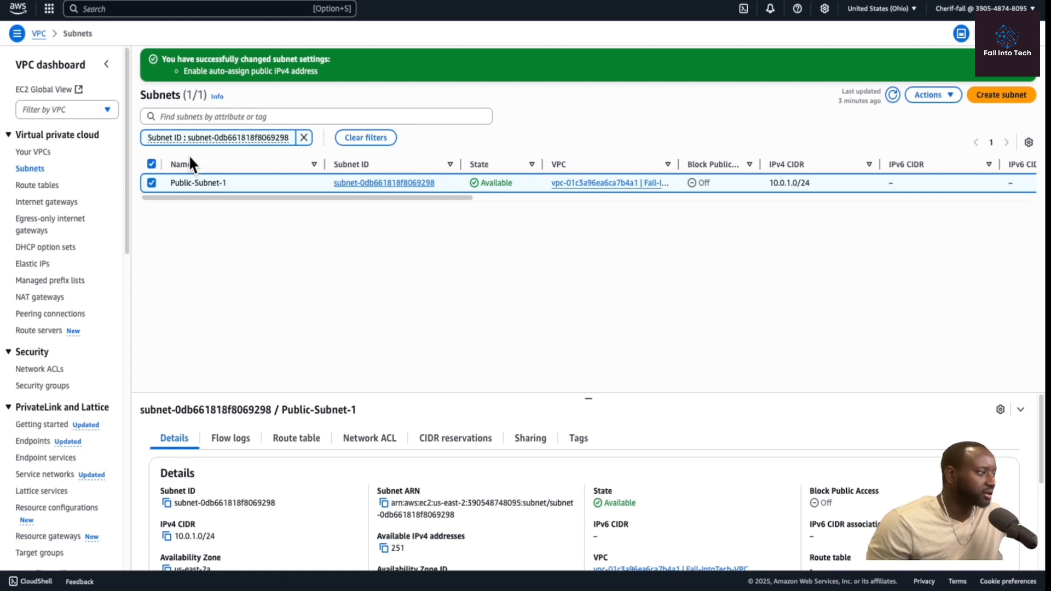
# Create a new internet gateway named FAll-IG.
pyautogui.click(52, 207)
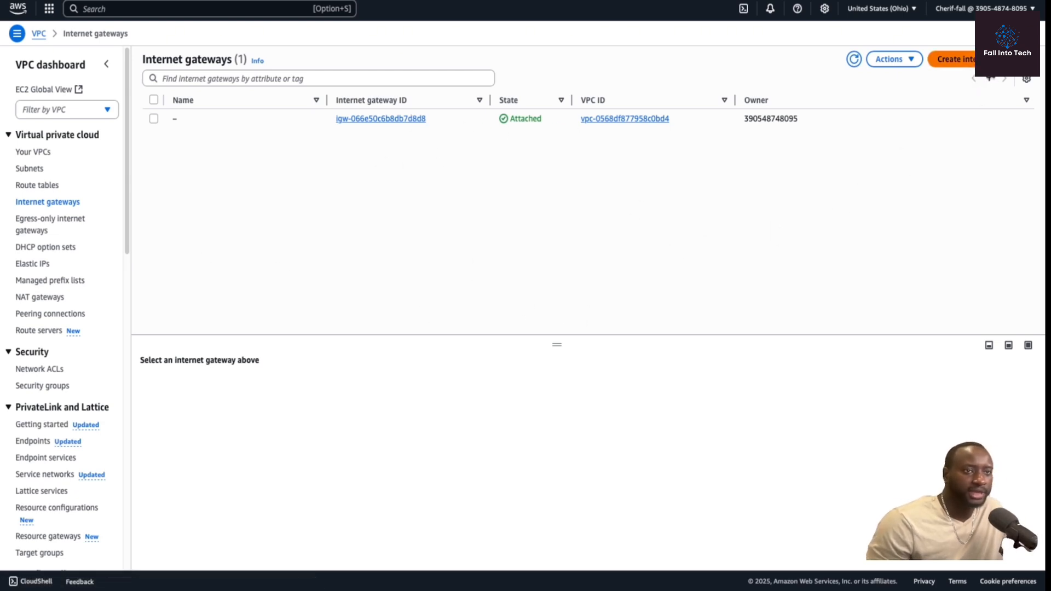
pyautogui.click(961, 59)
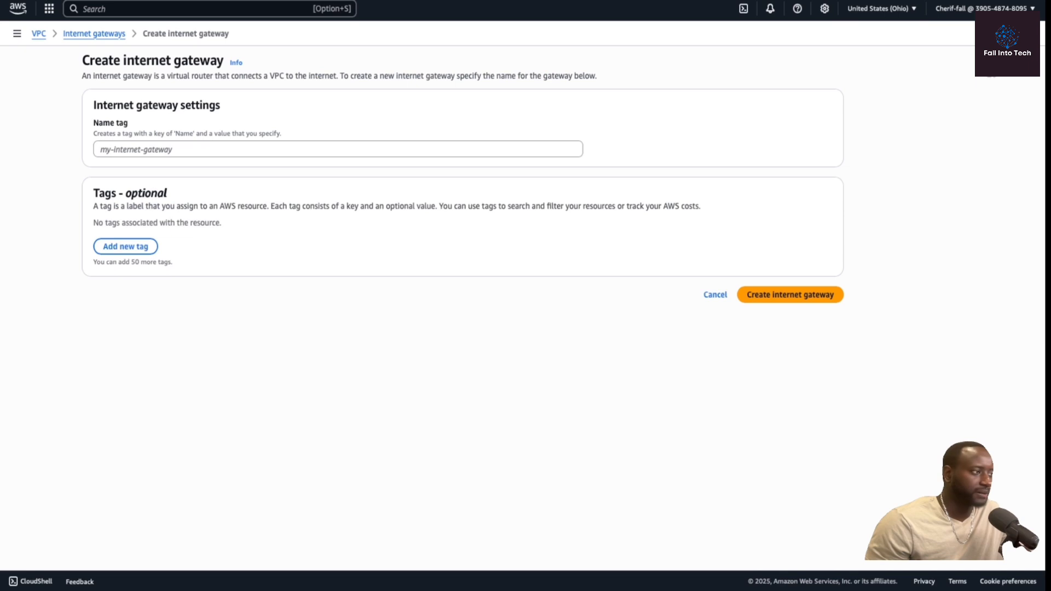
pyautogui.click(356, 147)
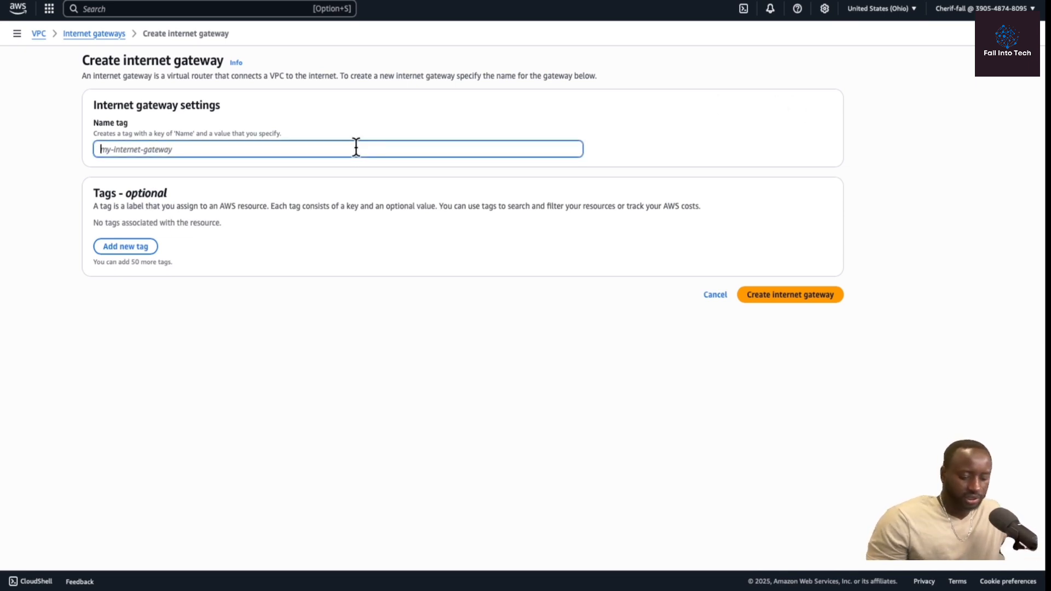
pyautogui.write('FAll-IG')
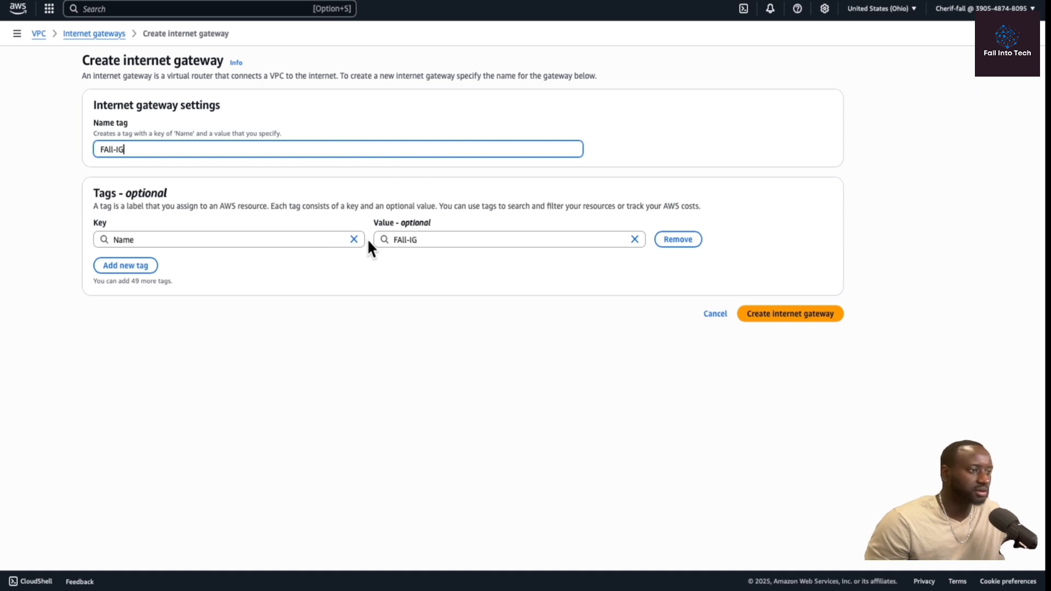
pyautogui.click(785, 323)
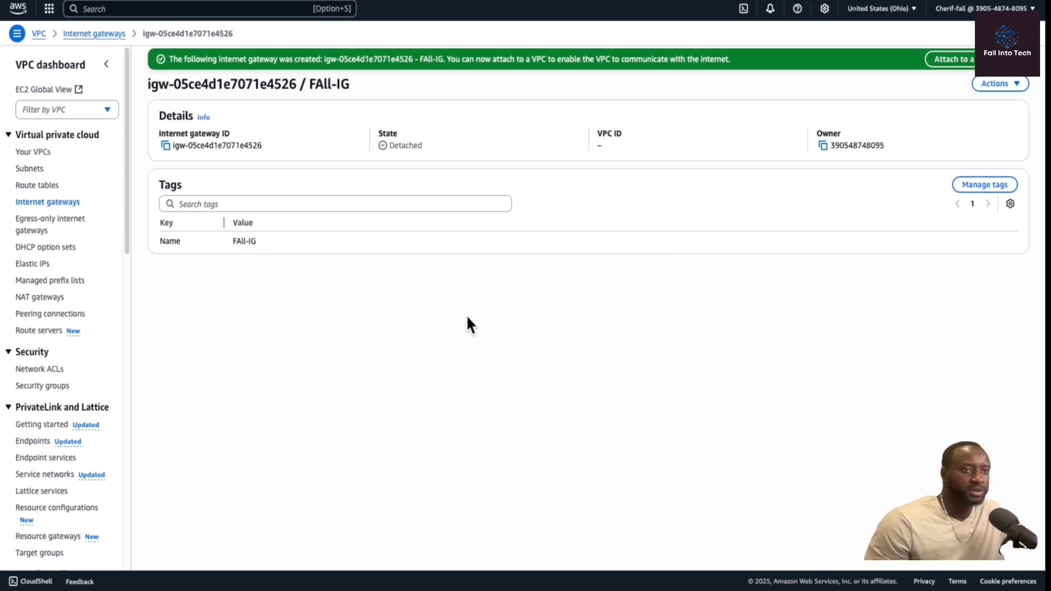
# Attach the FAll-IG internet gateway to Fall-IntoTech-VPC.
pyautogui.click(1011, 88)
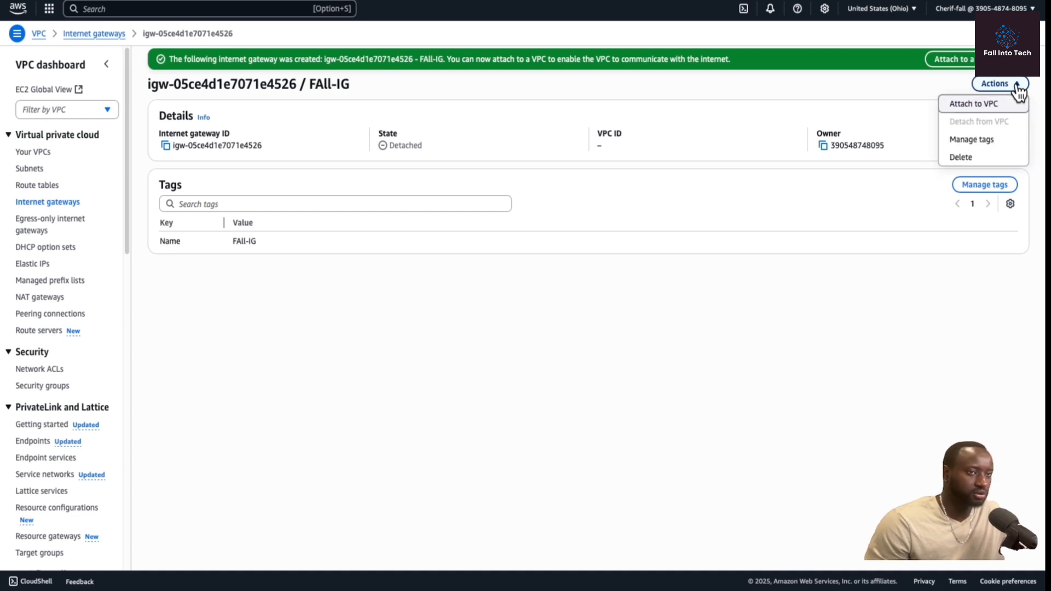
pyautogui.click(989, 109)
pyautogui.click(513, 145)
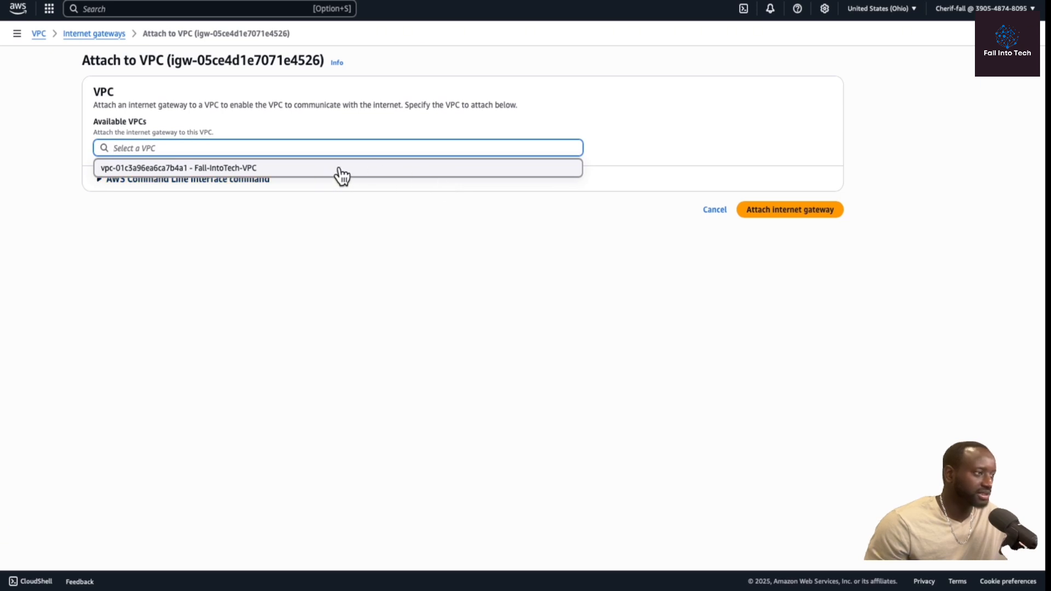
pyautogui.click(294, 171)
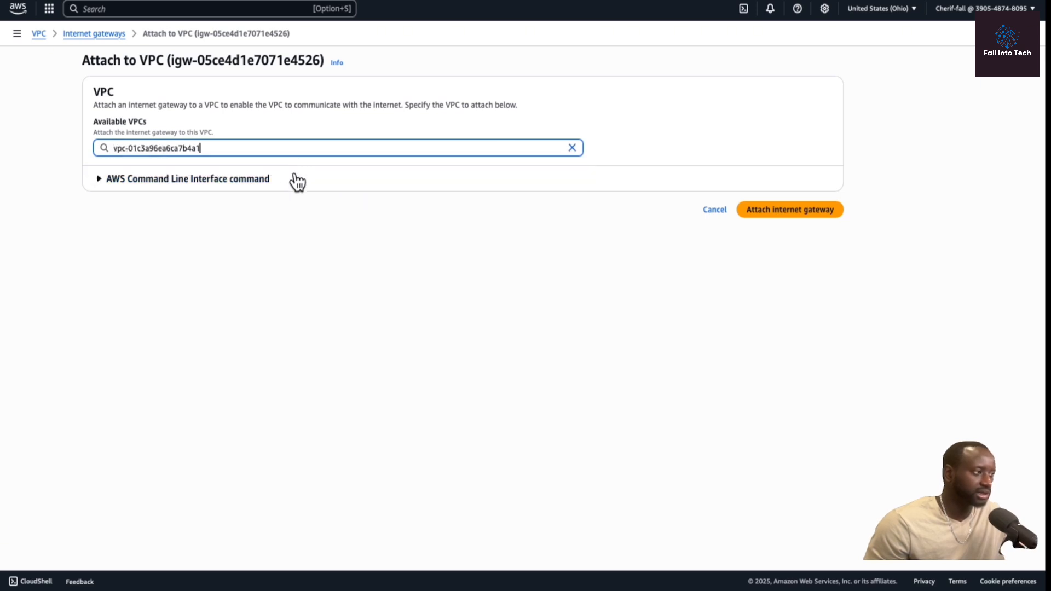
pyautogui.click(784, 213)
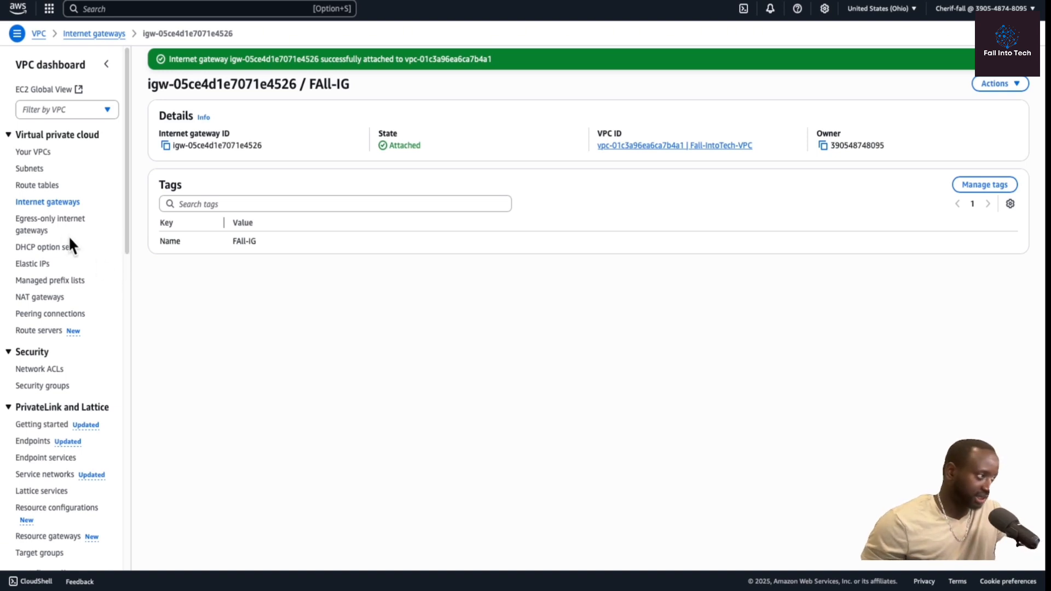
# Examine the routes of the existing route tables, including the one belonging to Fall-IntoTech-VPC.
pyautogui.click(38, 186)
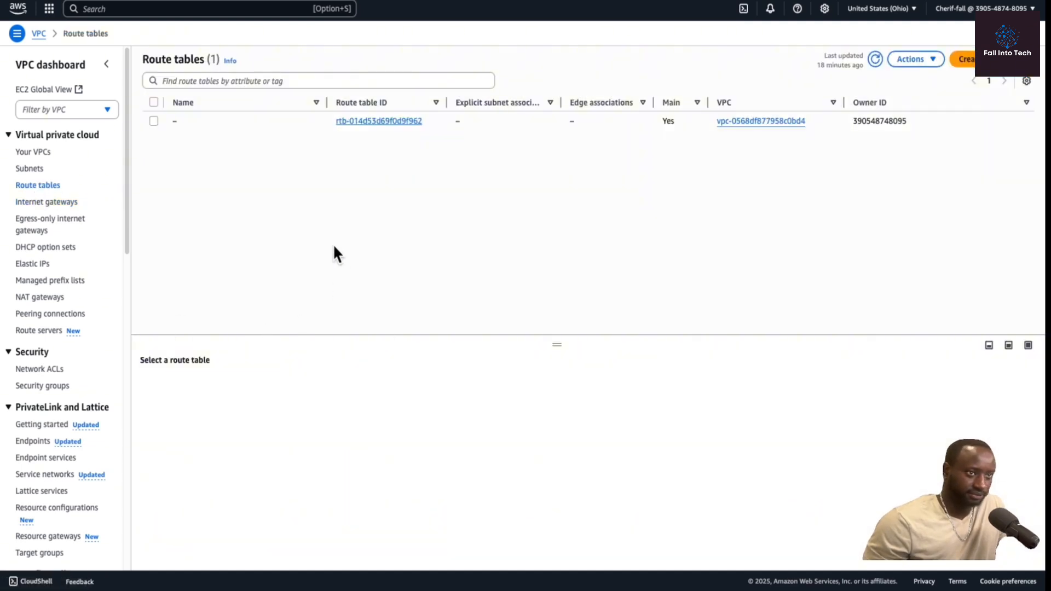
pyautogui.click(875, 61)
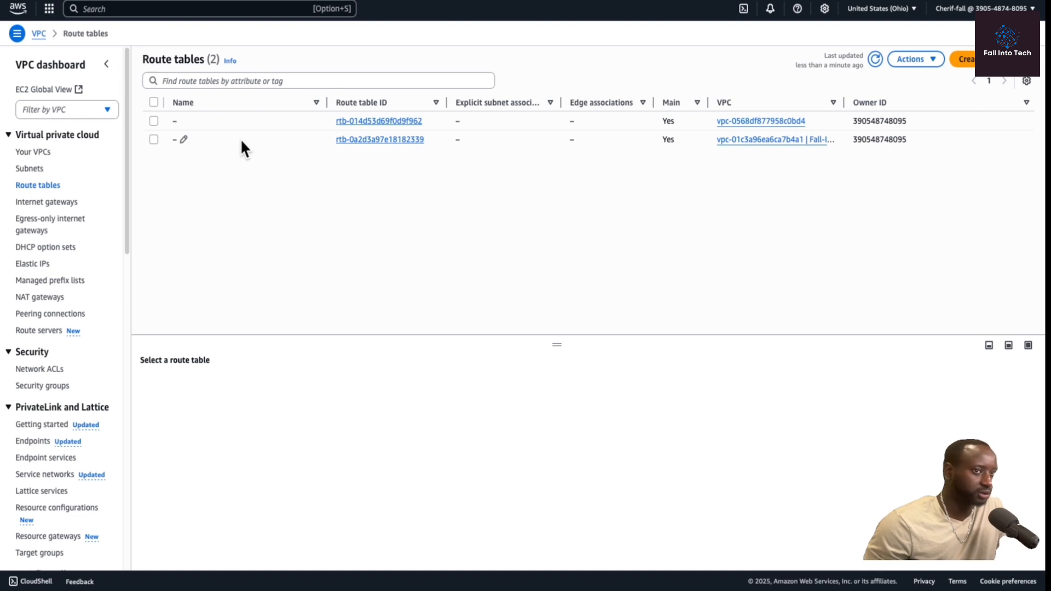
pyautogui.click(154, 120)
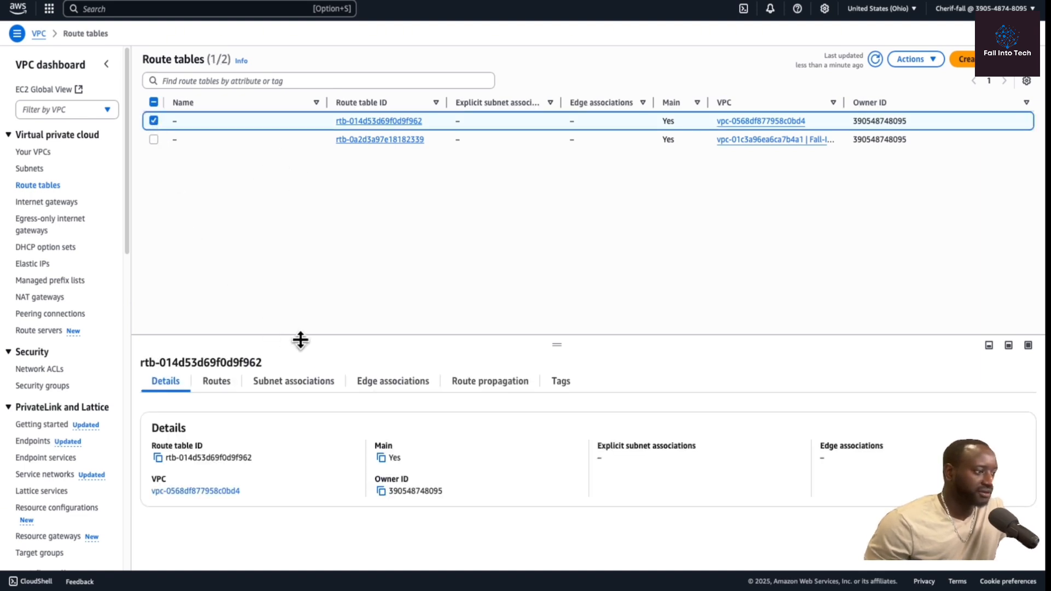
pyautogui.click(215, 383)
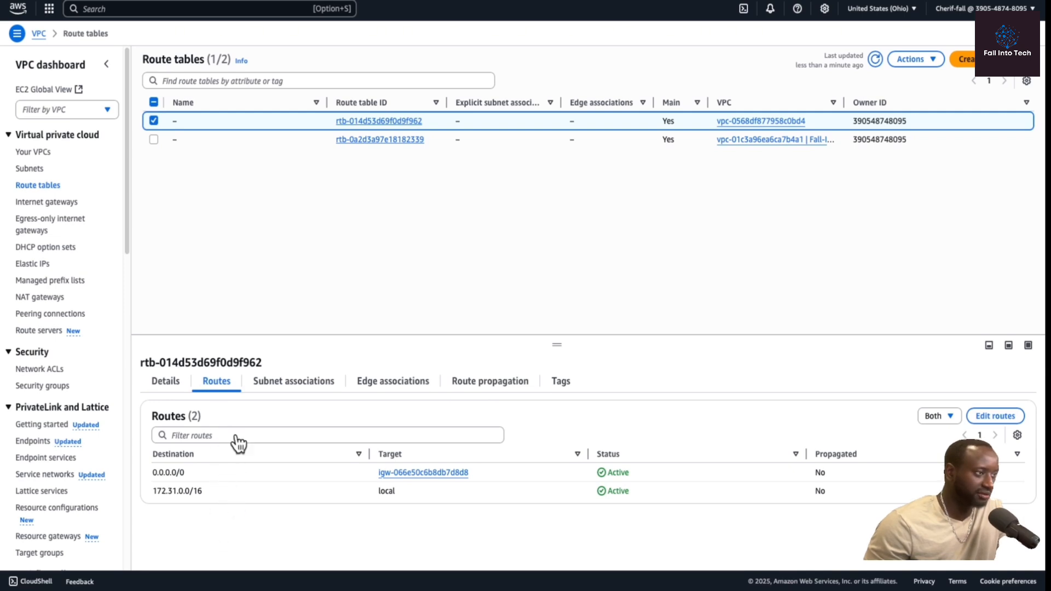
pyautogui.click(154, 139)
pyautogui.click(153, 120)
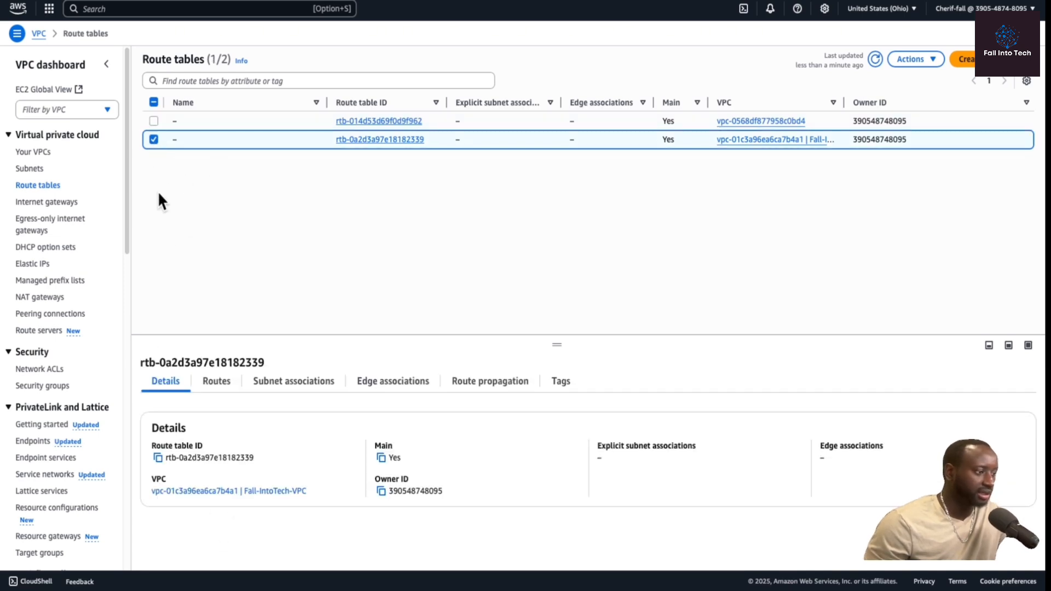
pyautogui.click(219, 385)
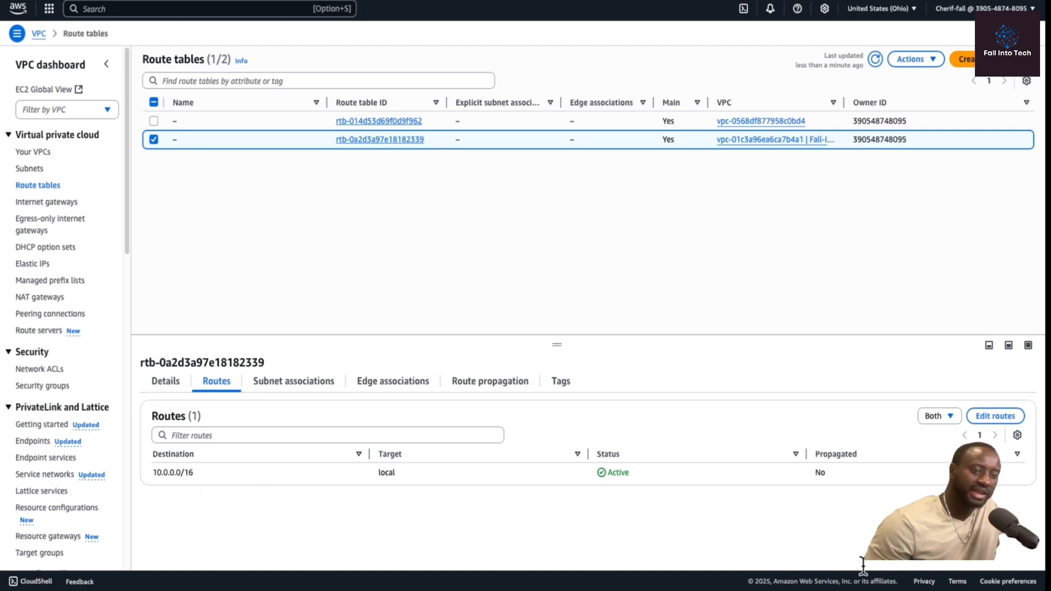
# Add a 0.0.0.0/0 route targeting the FAll-IG internet gateway to the Fall-IntoTech-VPC route table and save.
pyautogui.click(998, 416)
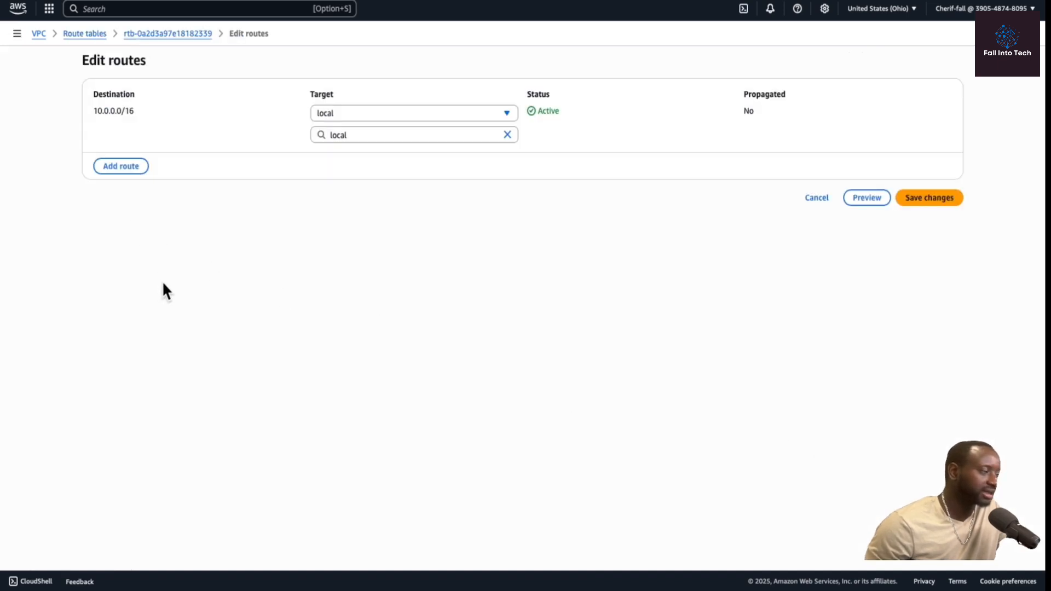
pyautogui.click(131, 171)
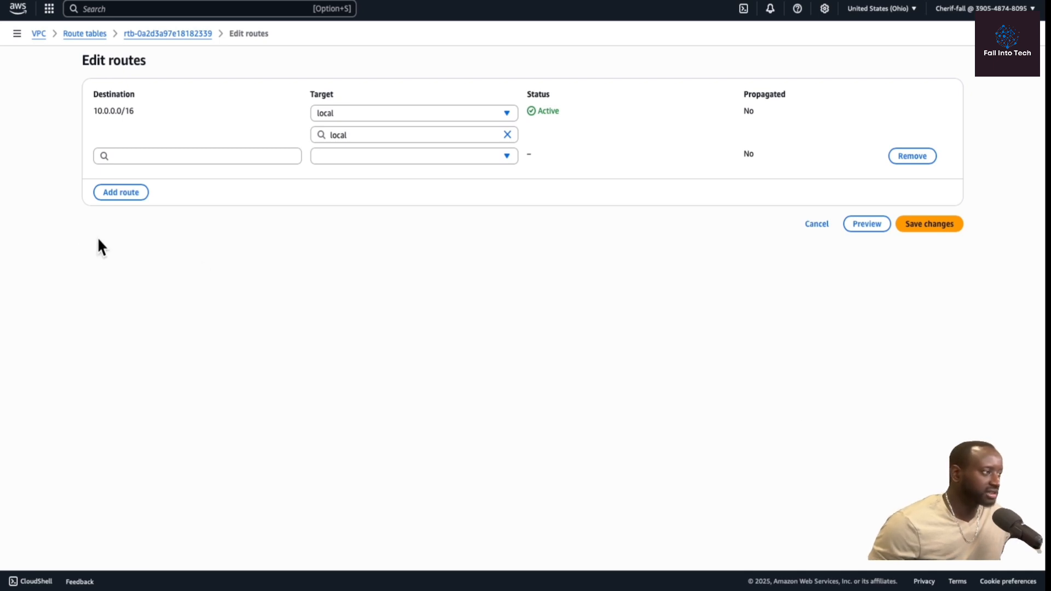
pyautogui.click(133, 155)
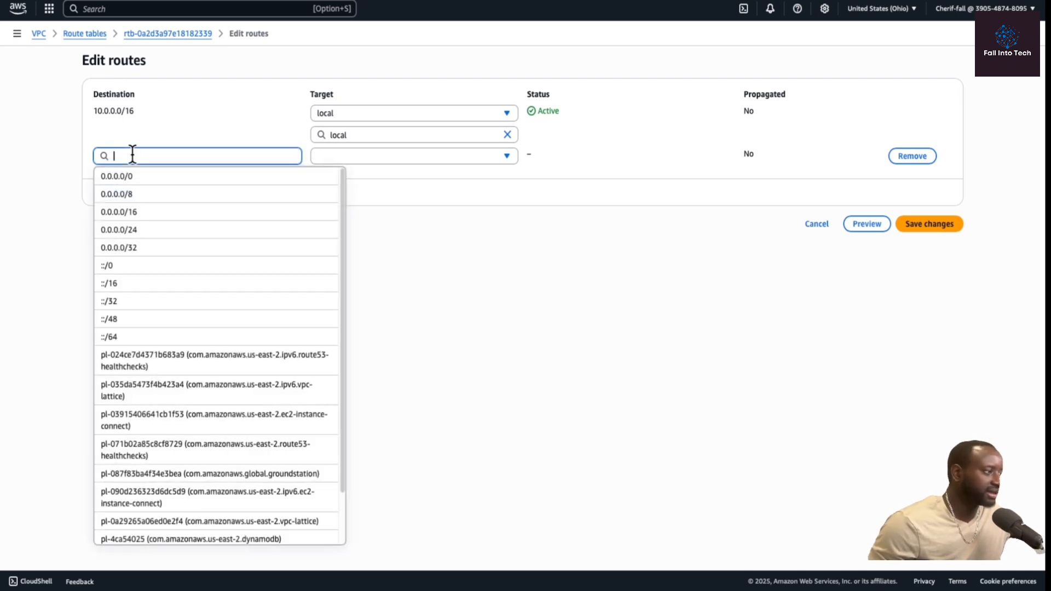
pyautogui.click(151, 178)
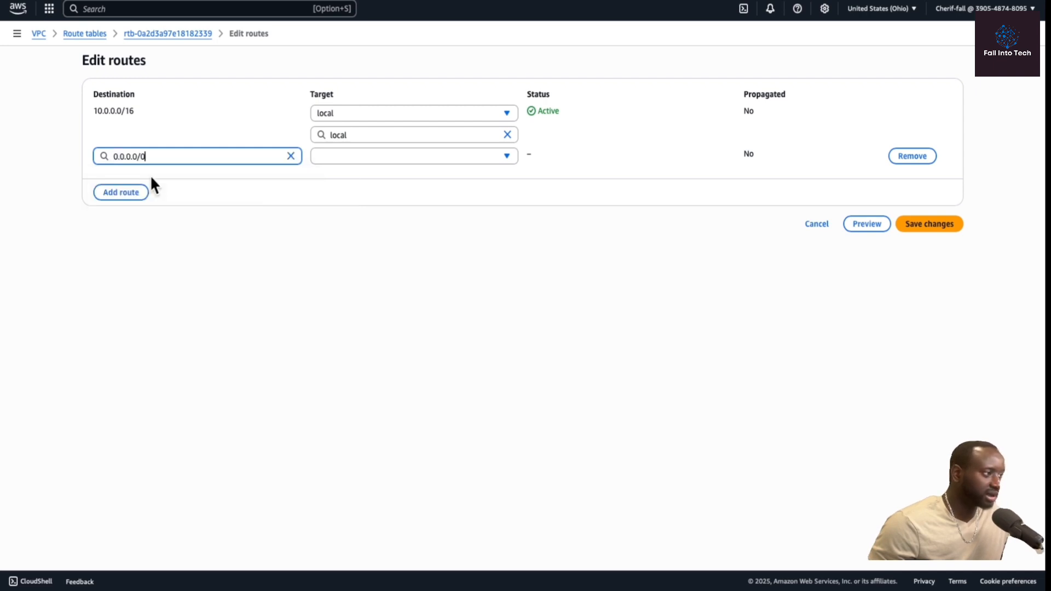
pyautogui.click(393, 156)
pyautogui.click(376, 252)
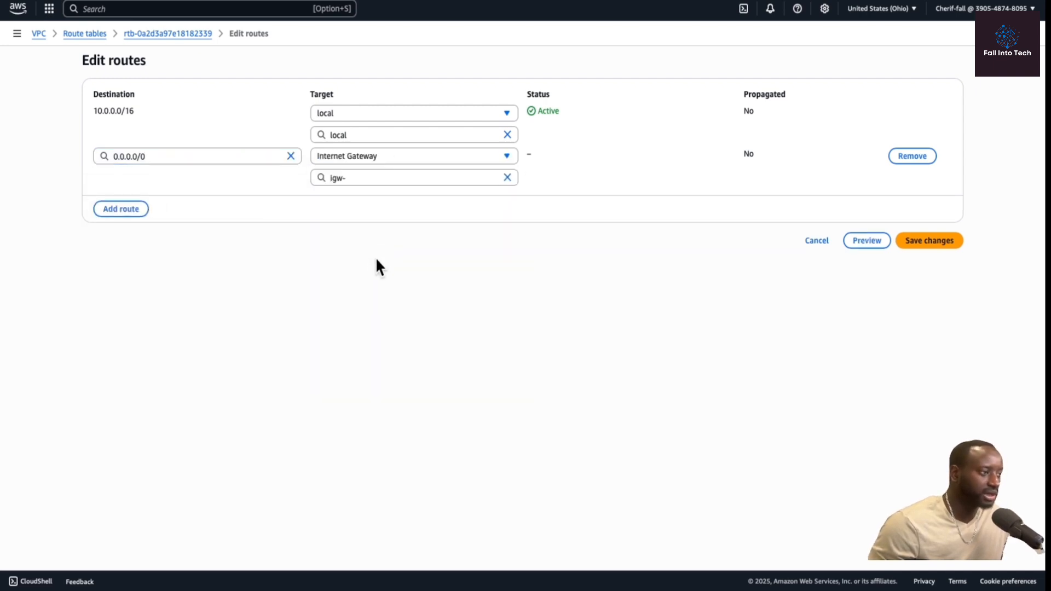
pyautogui.click(441, 179)
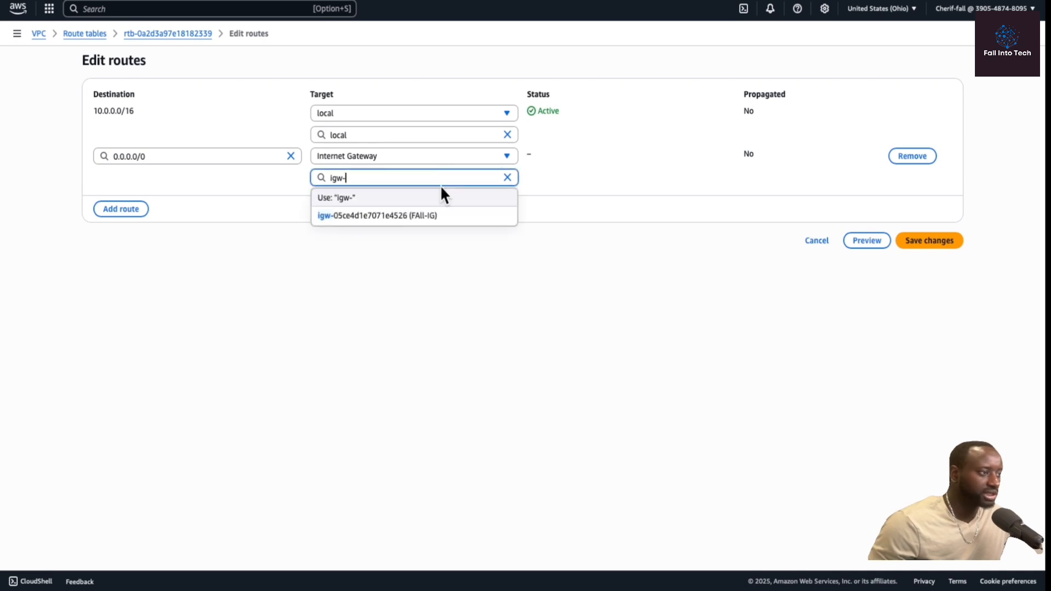
pyautogui.click(427, 217)
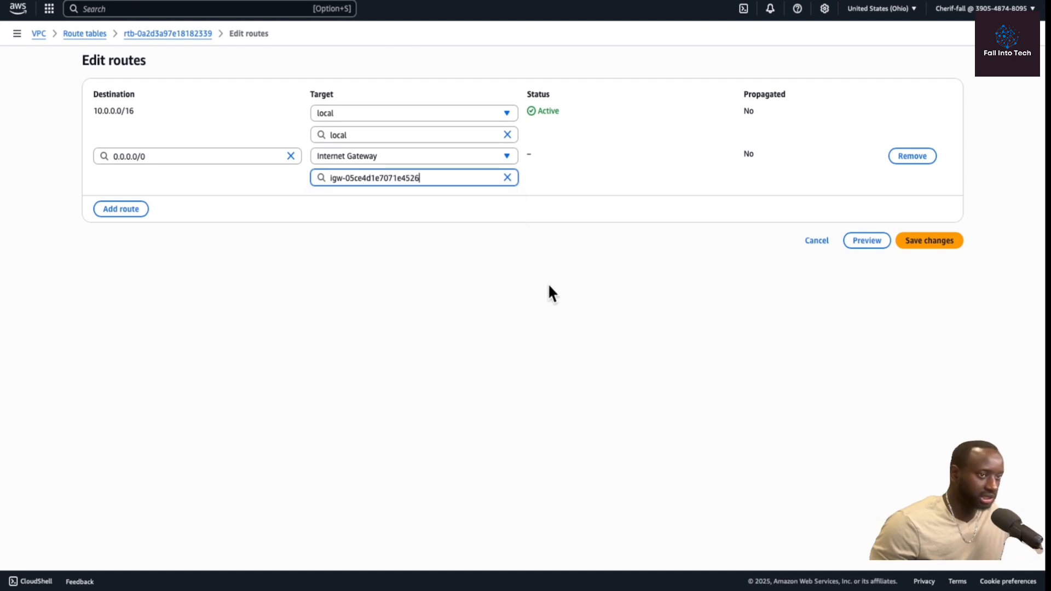
pyautogui.click(931, 244)
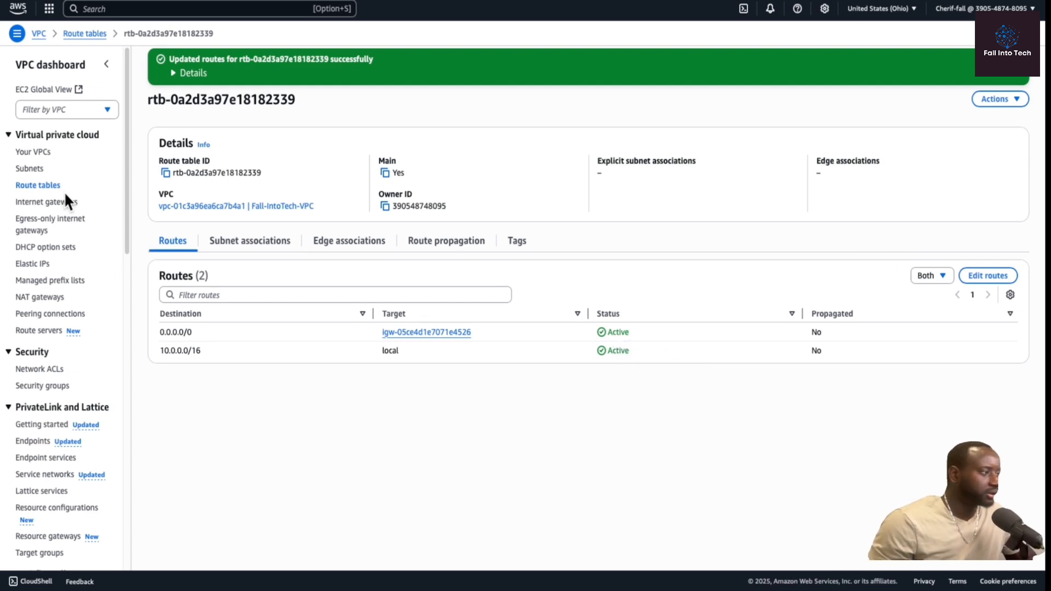
# Name the Fall-IntoTech-VPC route table Public-rt.
pyautogui.click(38, 186)
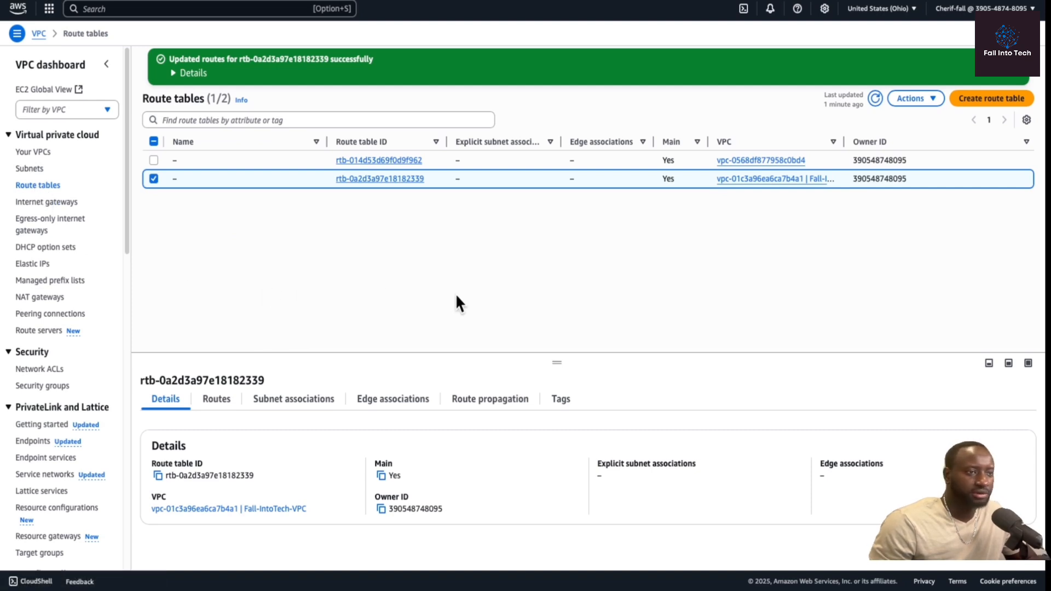
pyautogui.click(183, 179)
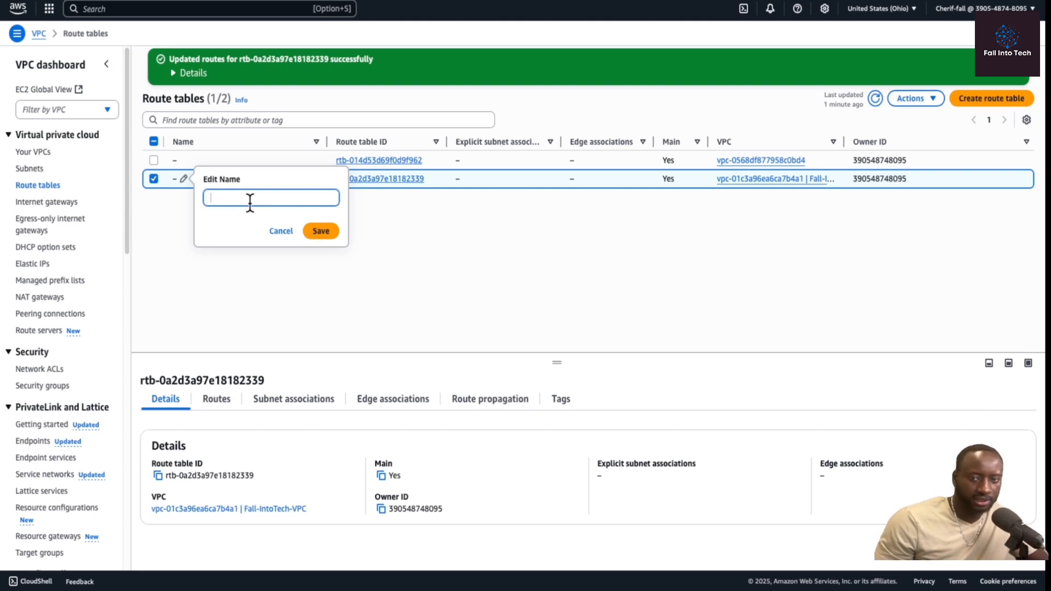
pyautogui.write('Public-rt')
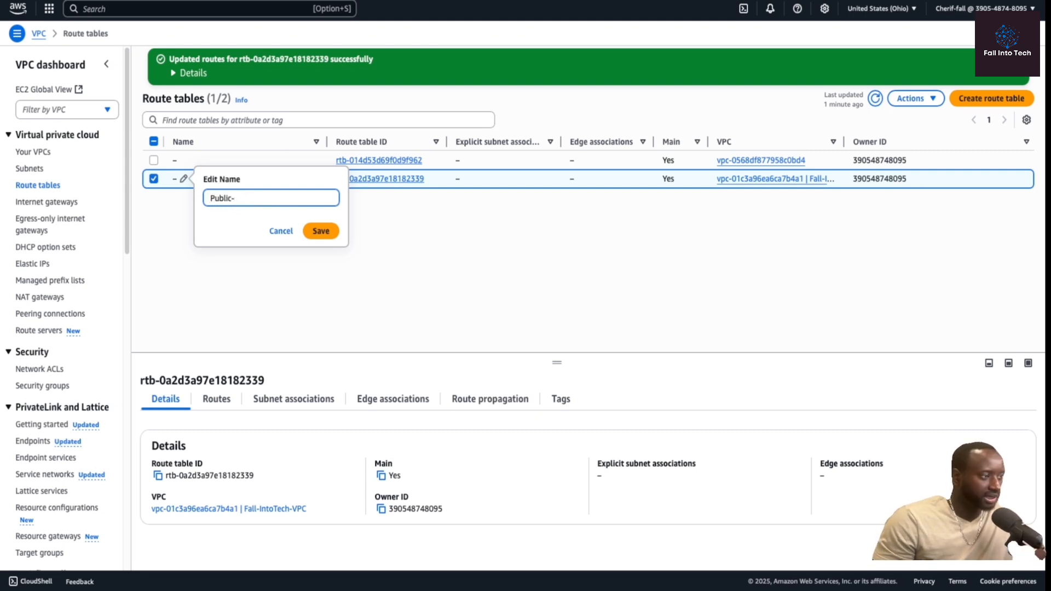
pyautogui.click(323, 232)
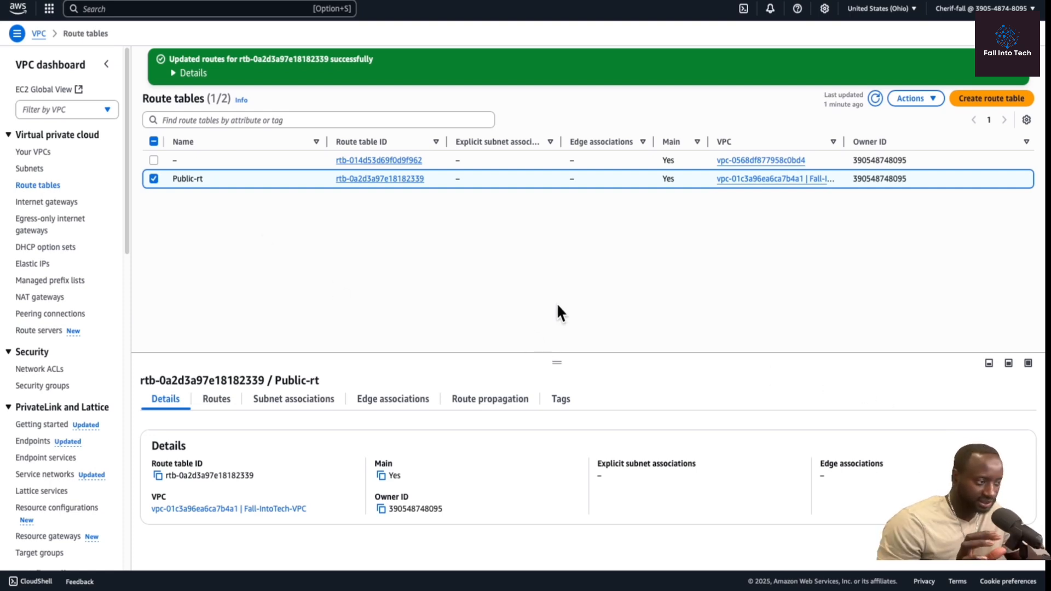
# Review the subnet associations of the Public-rt route table.
pyautogui.click(291, 411)
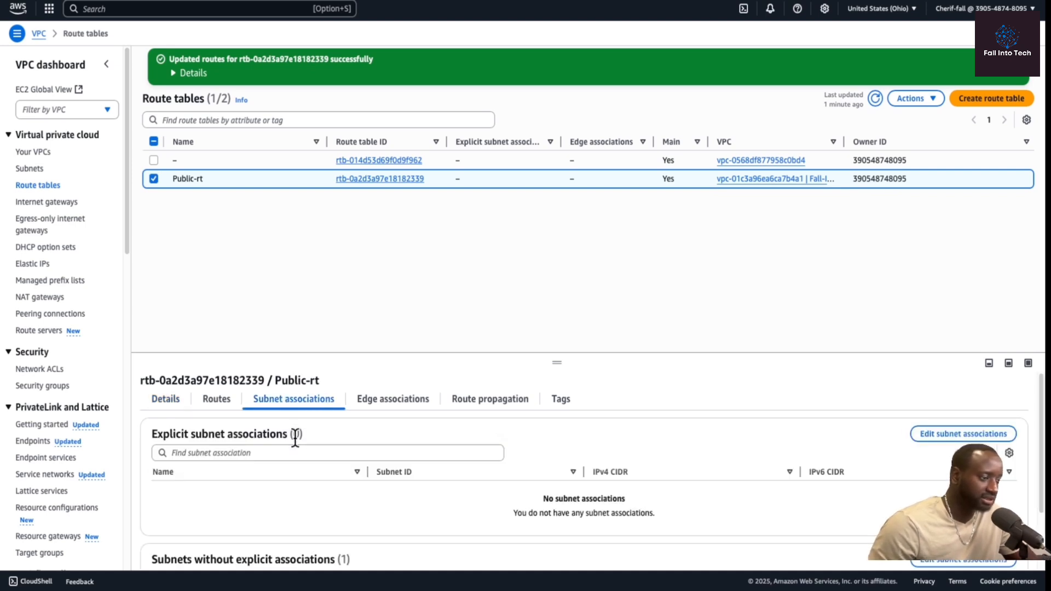
pyautogui.scroll(-2, 295, 463)
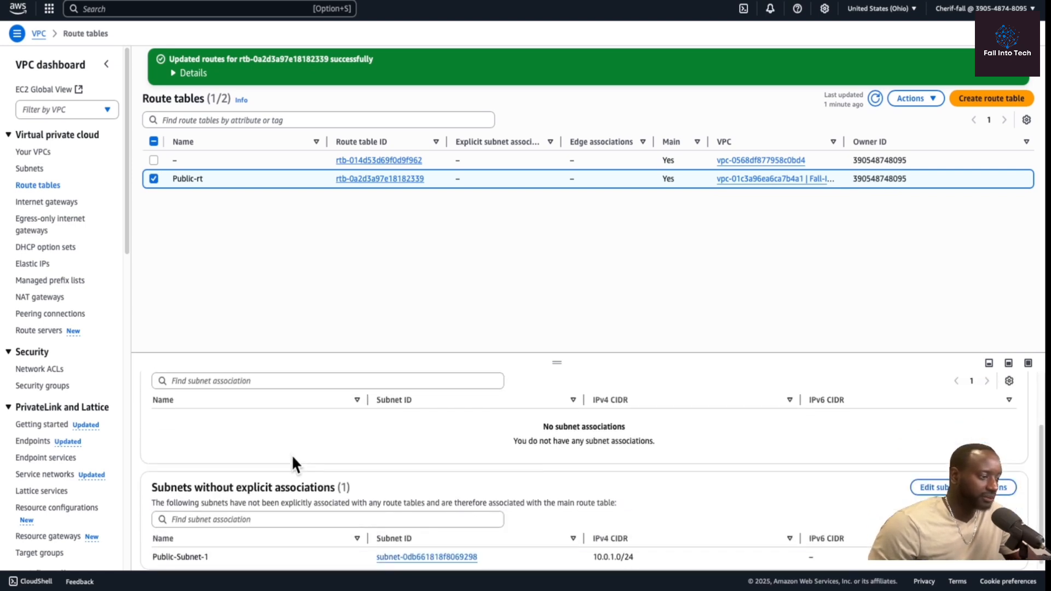
pyautogui.scroll(3, 292, 455)
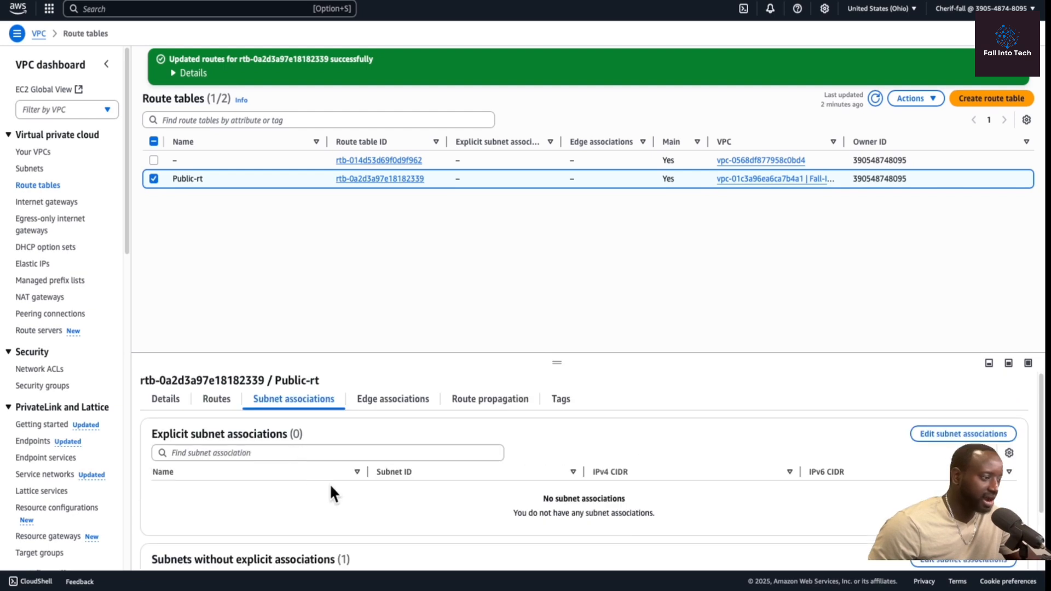
# Associate Public-Subnet-1 explicitly with the Public-rt route table and save the association.
pyautogui.click(308, 452)
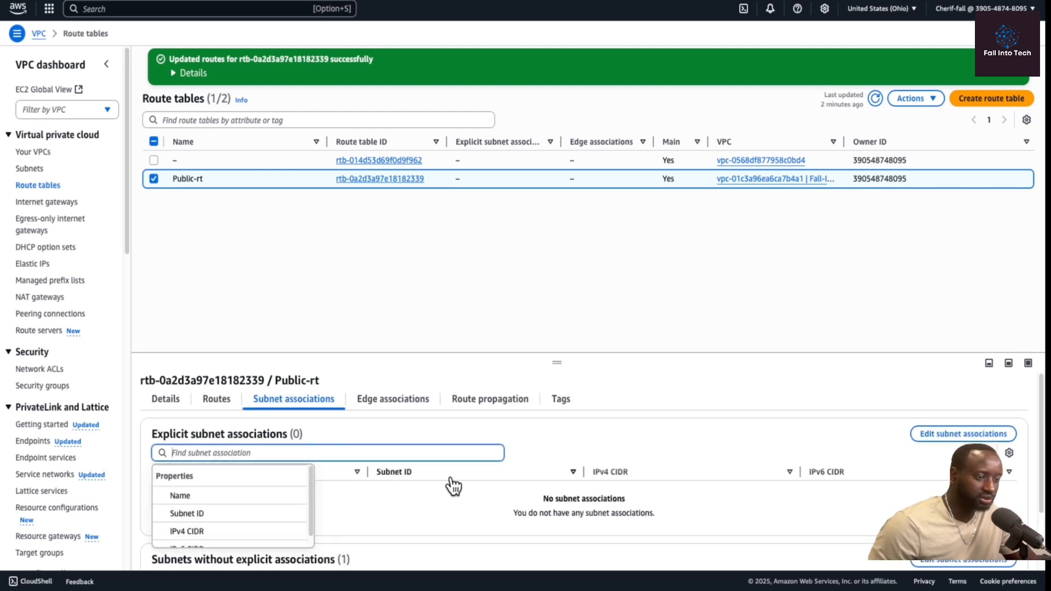
pyautogui.click(612, 427)
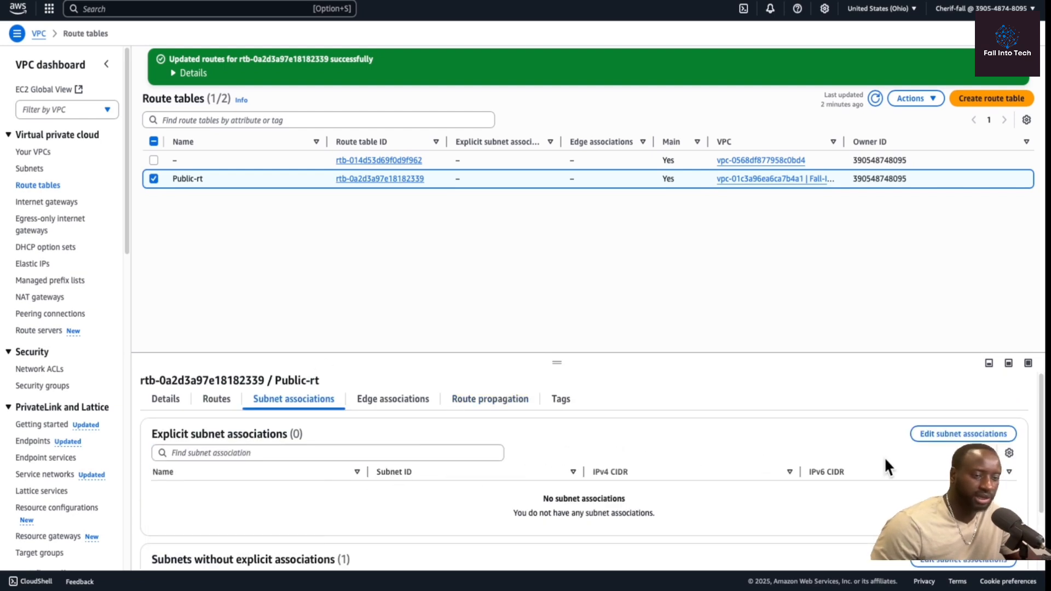
pyautogui.click(967, 436)
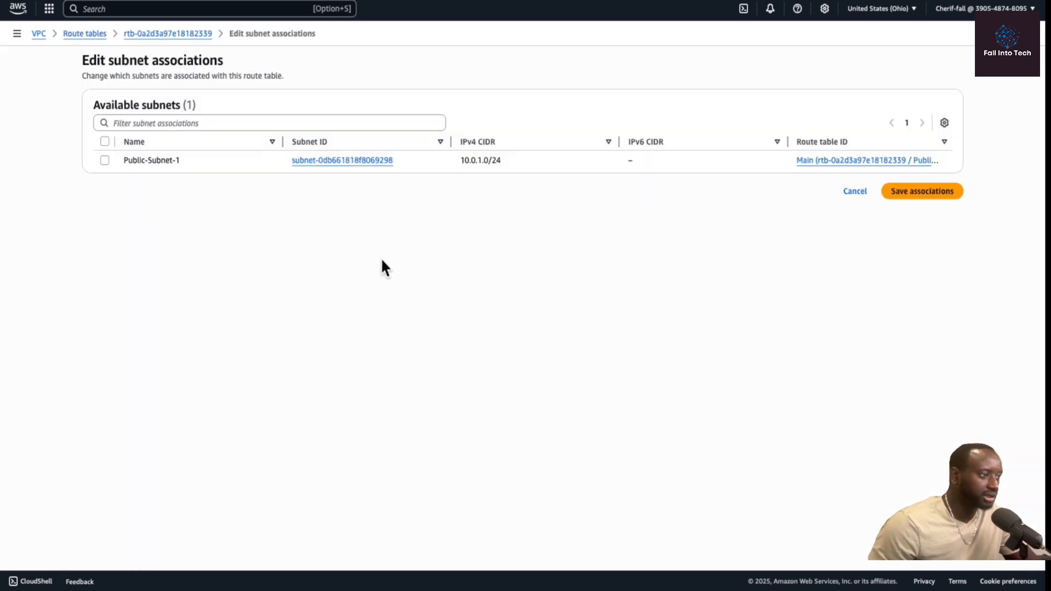
pyautogui.click(105, 142)
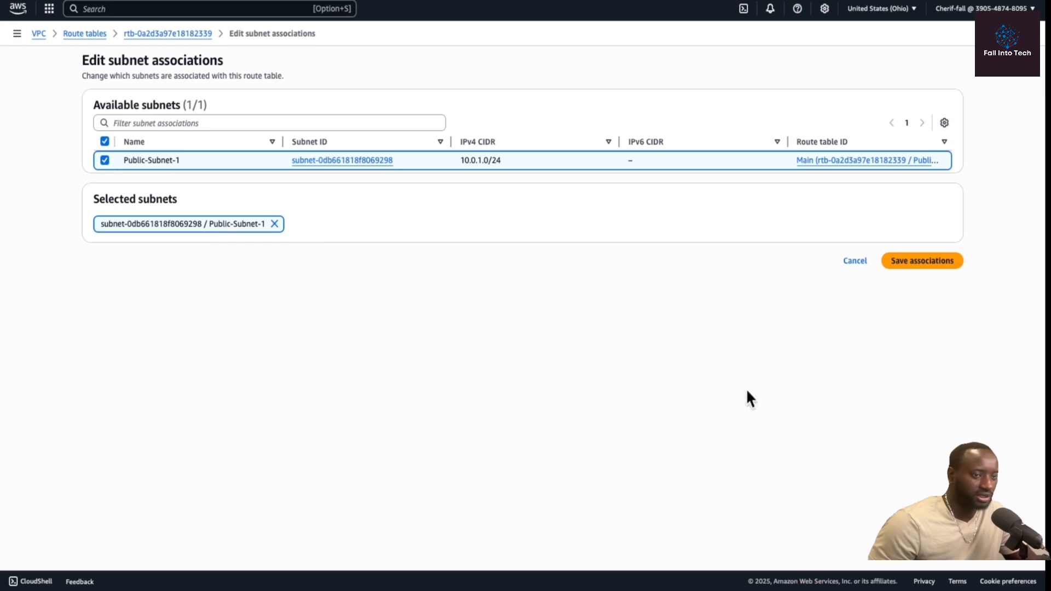
pyautogui.click(912, 260)
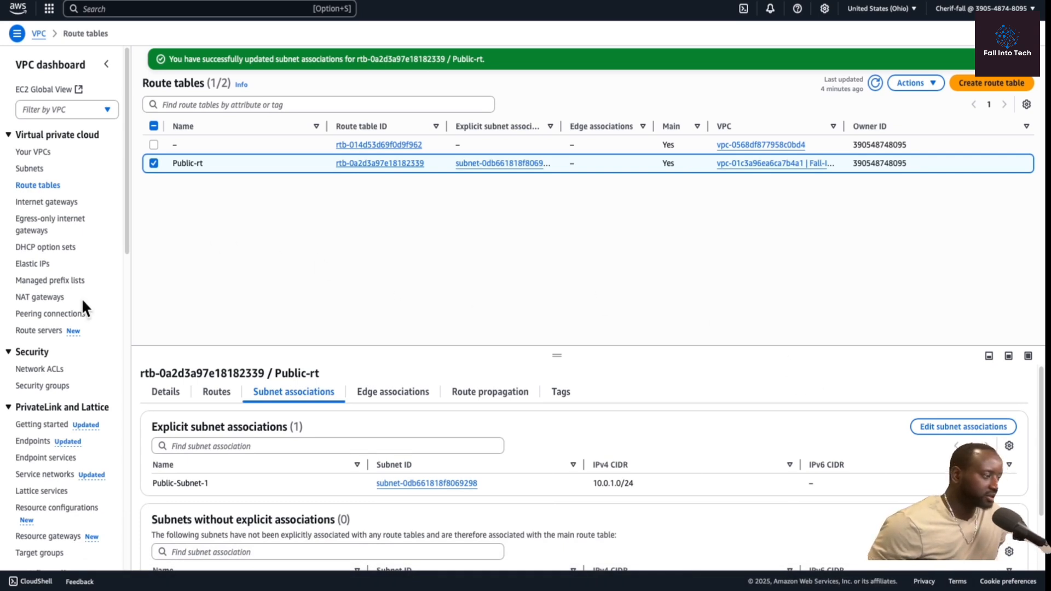
# Start creating a new security group and name it fall-security-Group.
pyautogui.click(41, 386)
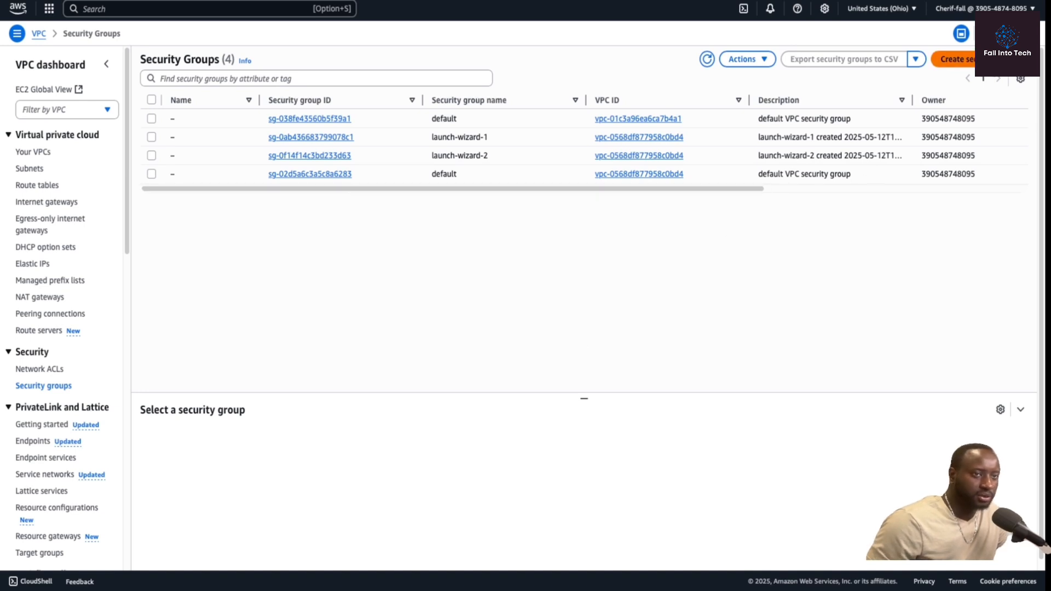
pyautogui.click(955, 59)
pyautogui.click(218, 142)
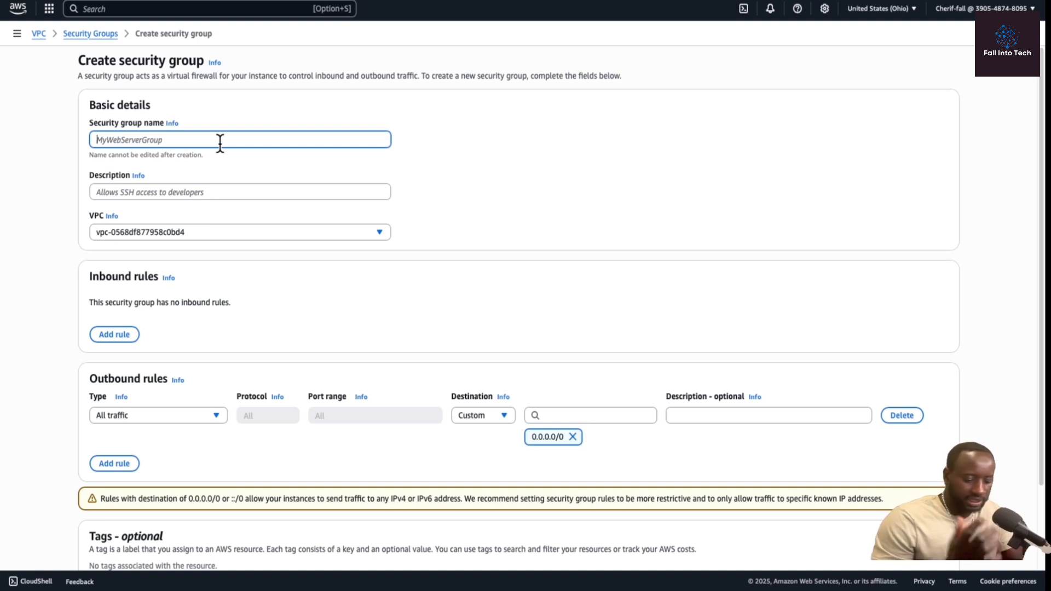
pyautogui.write('FAll_secur')
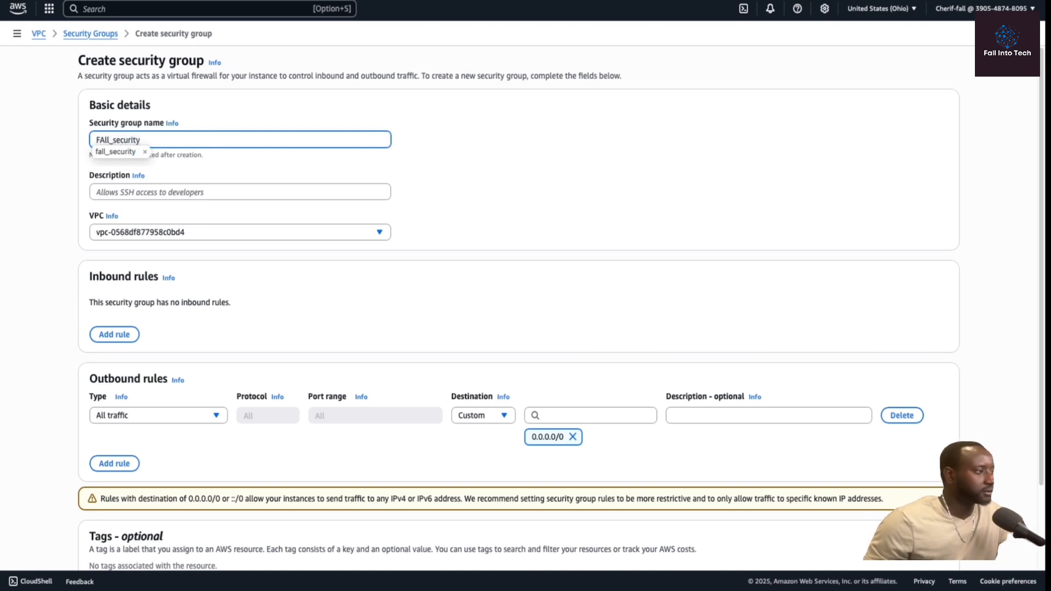
pyautogui.write('ity')
pyautogui.press('Down')
pyautogui.press('Return')
pyautogui.write('-Group')
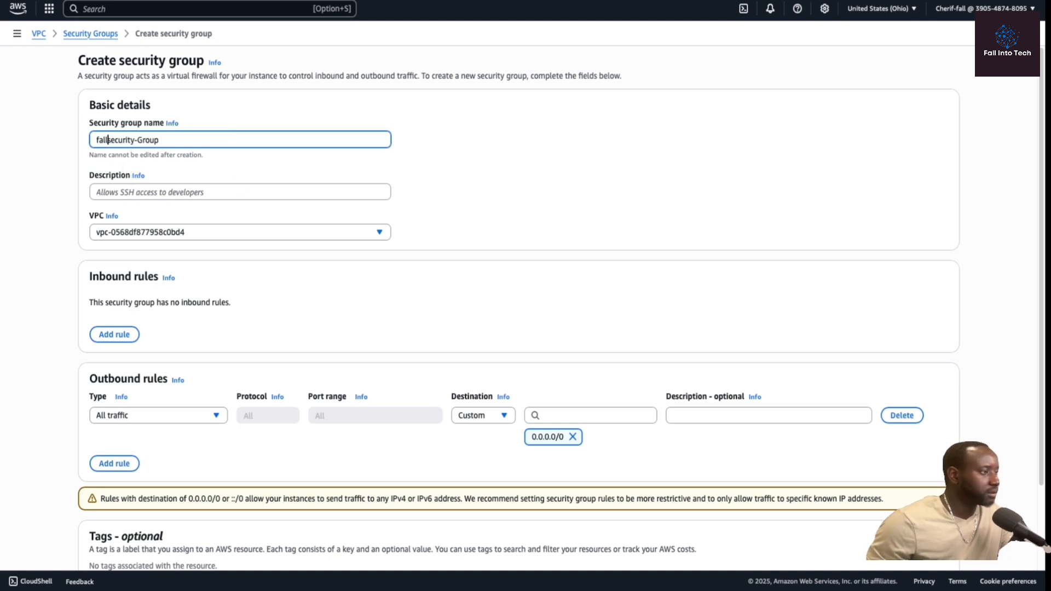
pyautogui.write('-')
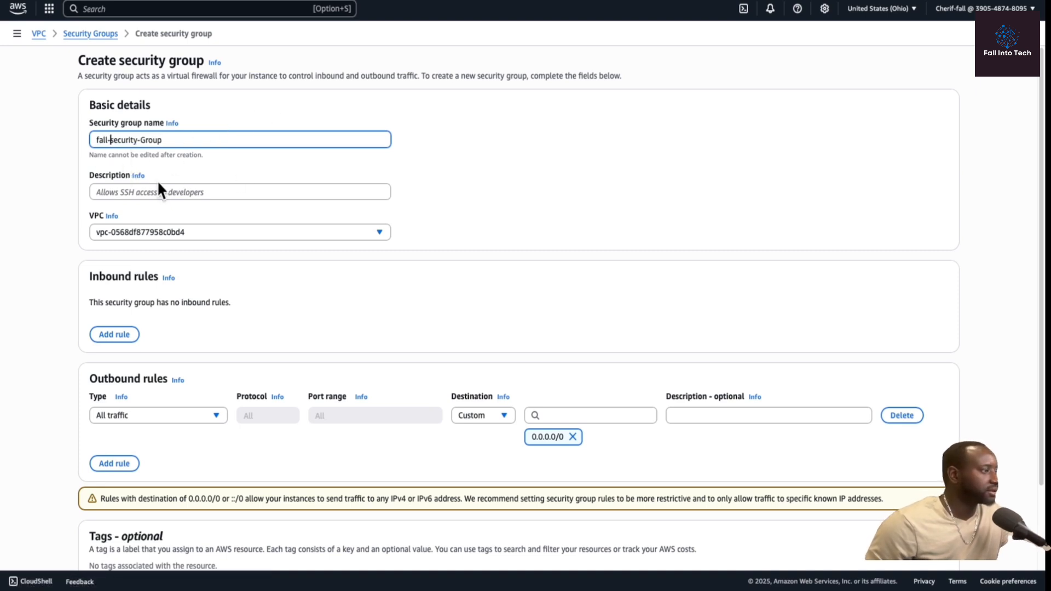
# Describe the group as "A security group for fall-intotech VPC" and assign it to Fall-IntoTech-VPC.
pyautogui.click(197, 191)
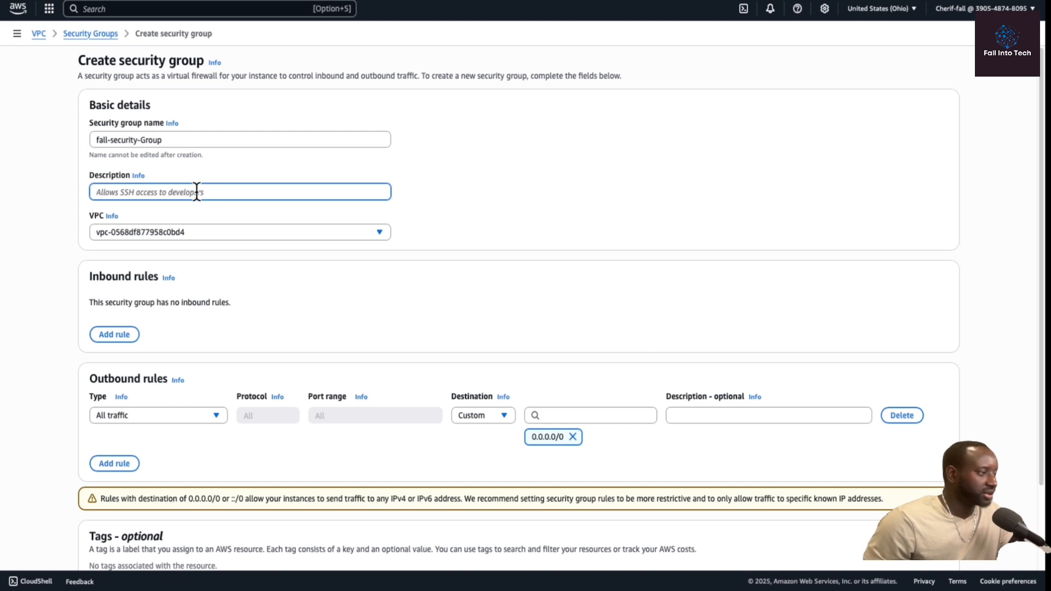
pyautogui.click(553, 262)
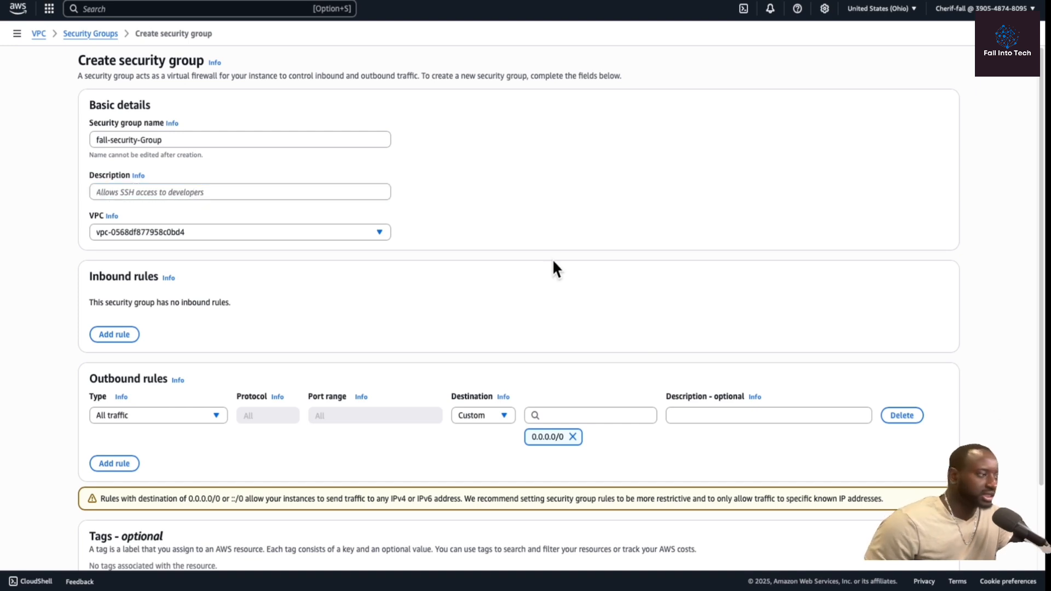
pyautogui.click(134, 191)
pyautogui.write('A secu')
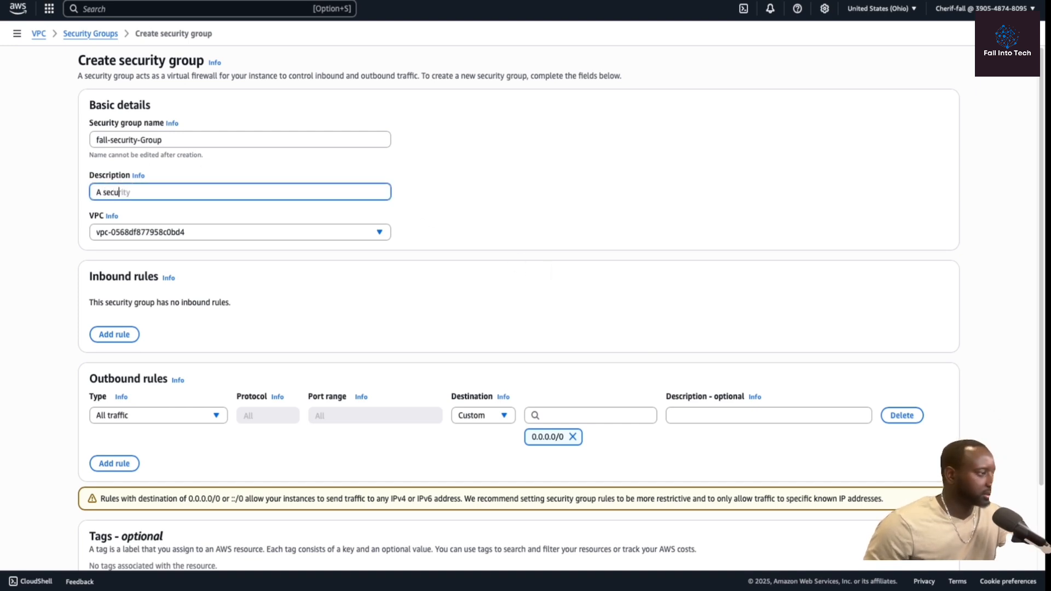
pyautogui.write('rity group for fall-intotech VPC')
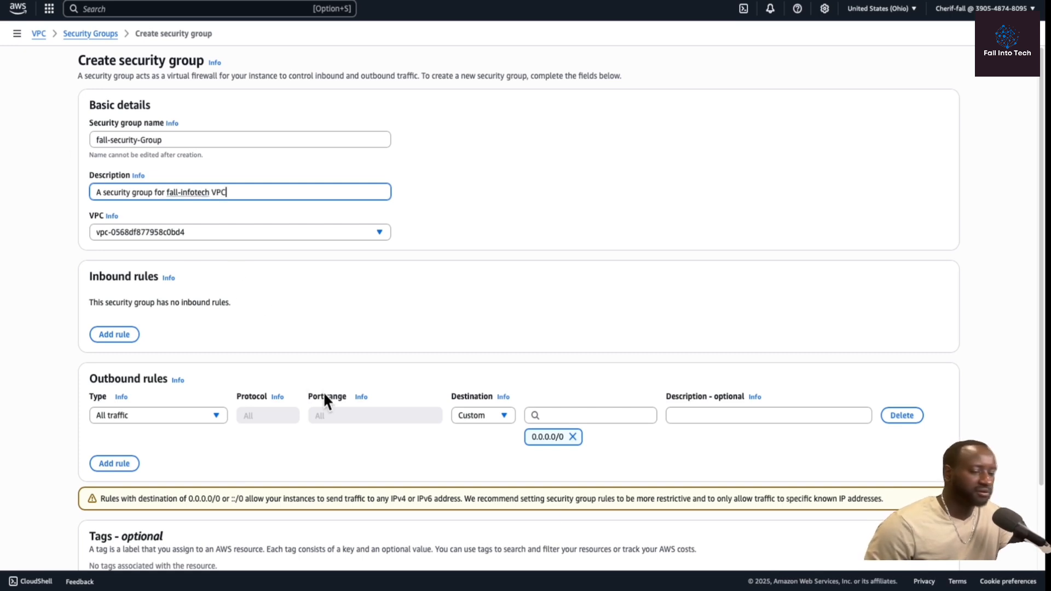
pyautogui.click(805, 356)
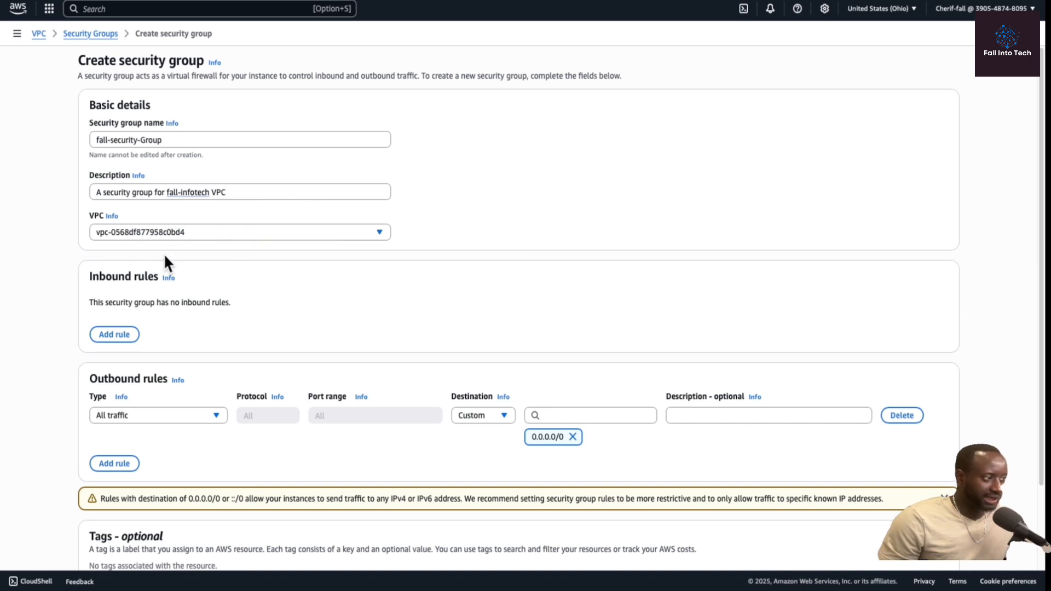
pyautogui.click(378, 232)
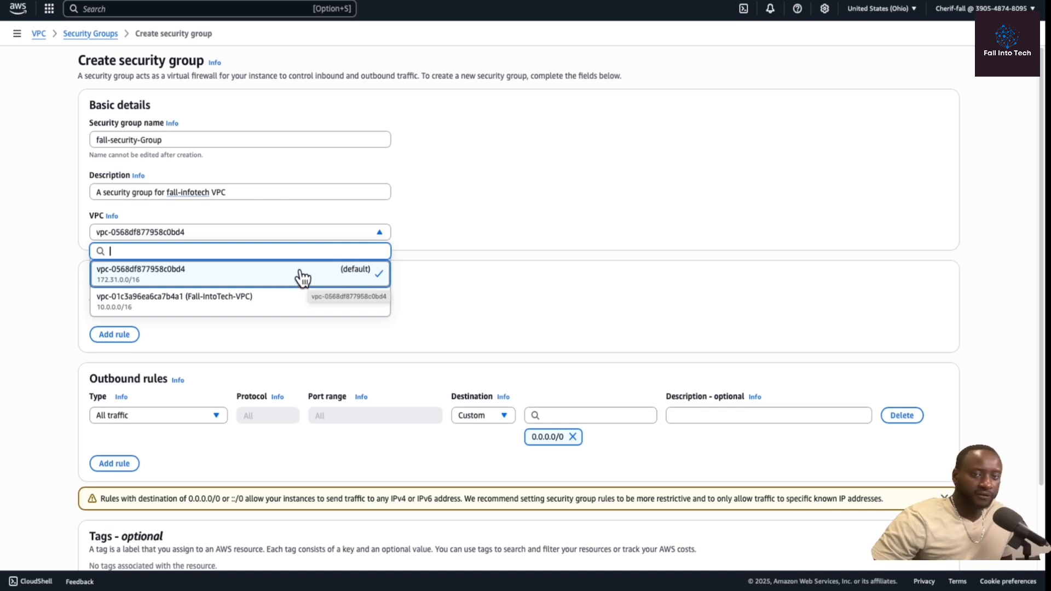
pyautogui.click(287, 307)
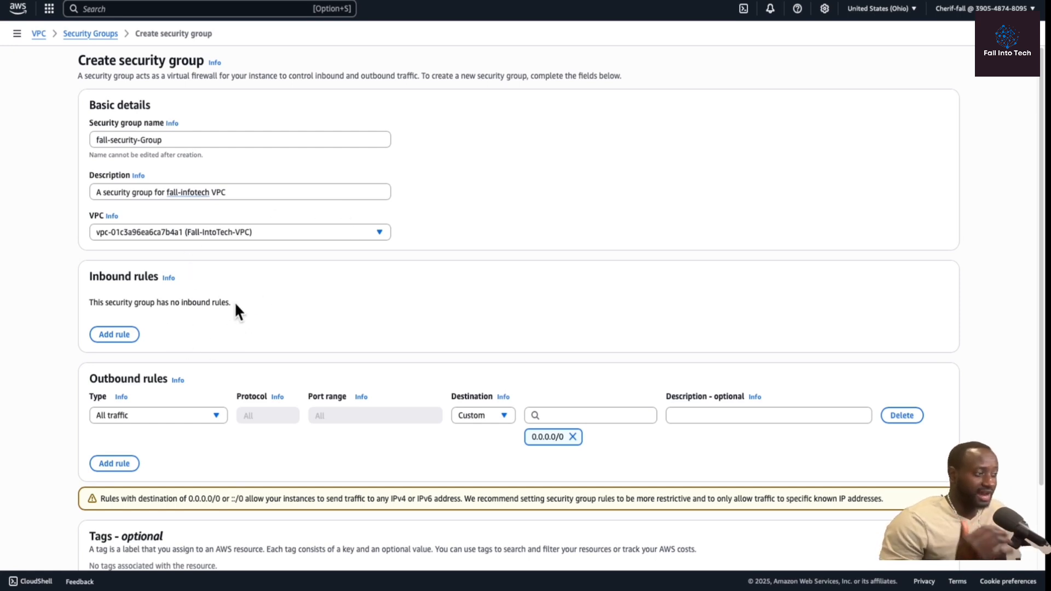
# Add an inbound HTTP rule with source Anywhere-IPv4 and create the security group.
pyautogui.click(117, 338)
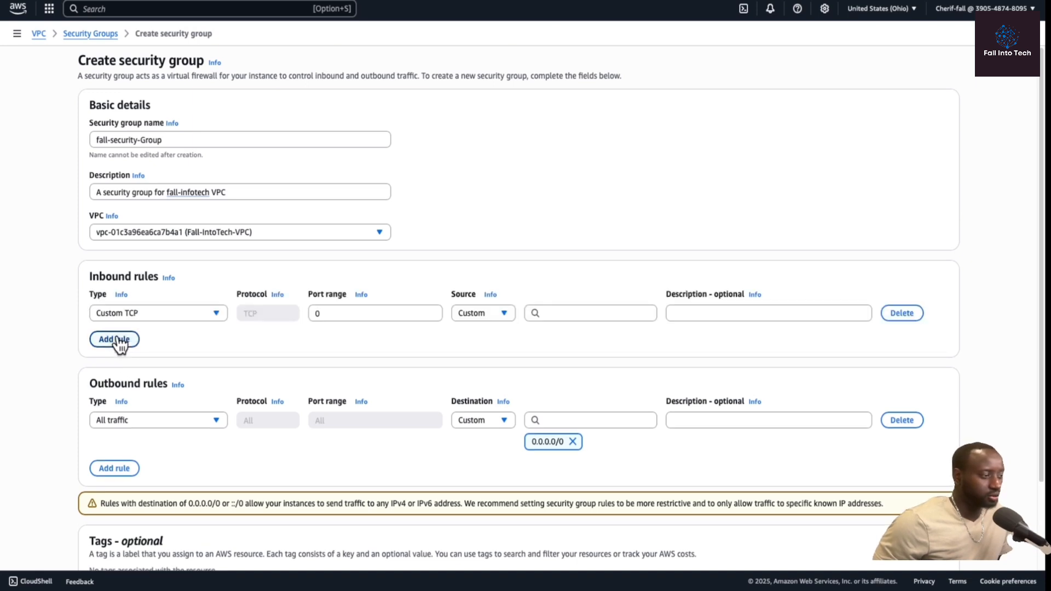
pyautogui.click(215, 315)
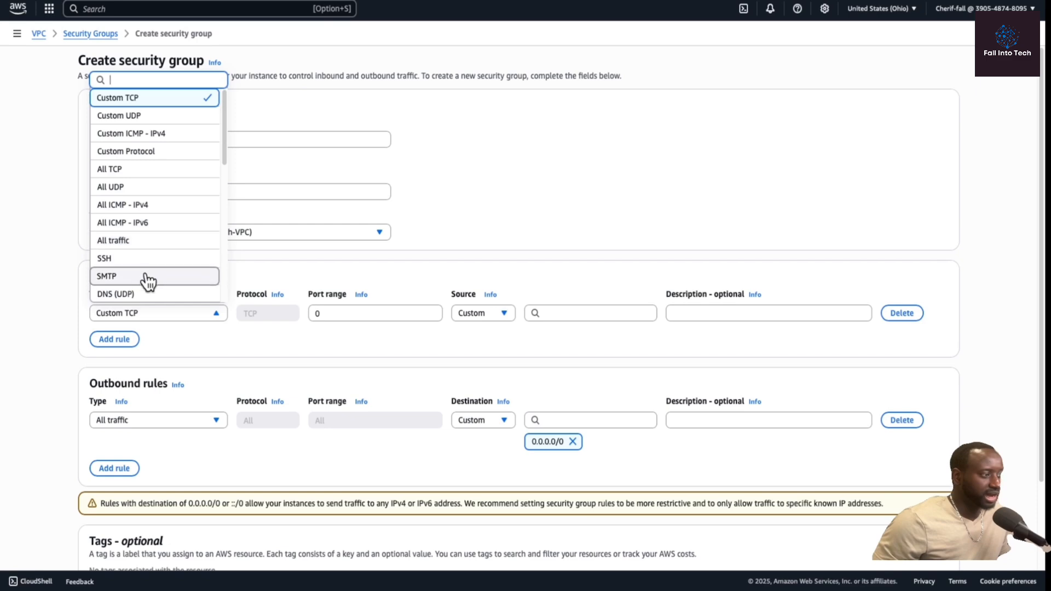
pyautogui.scroll(-10, 164, 236)
pyautogui.scroll(2, 166, 225)
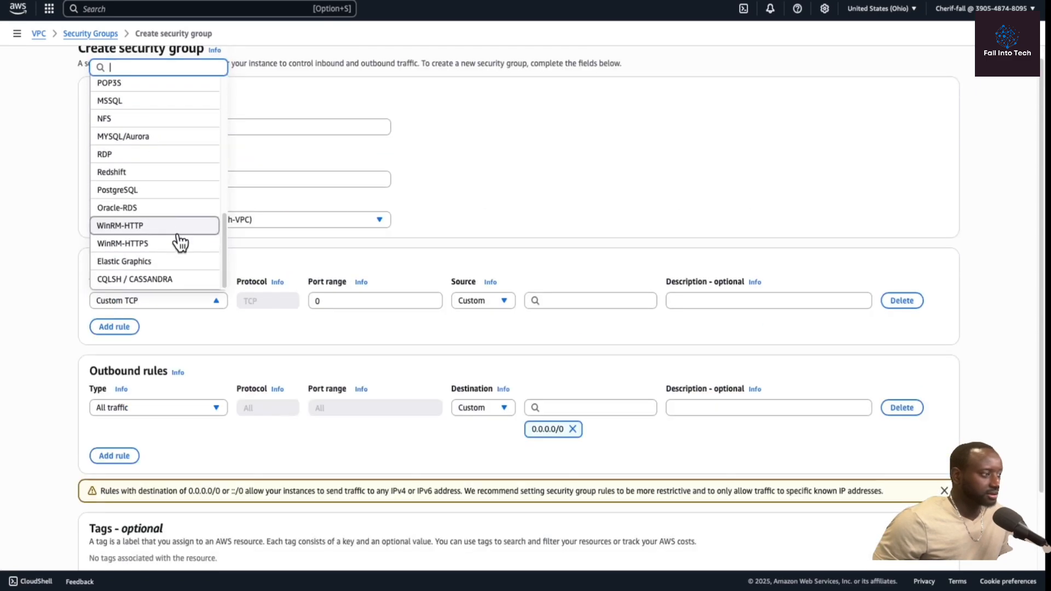
pyautogui.scroll(5, 169, 181)
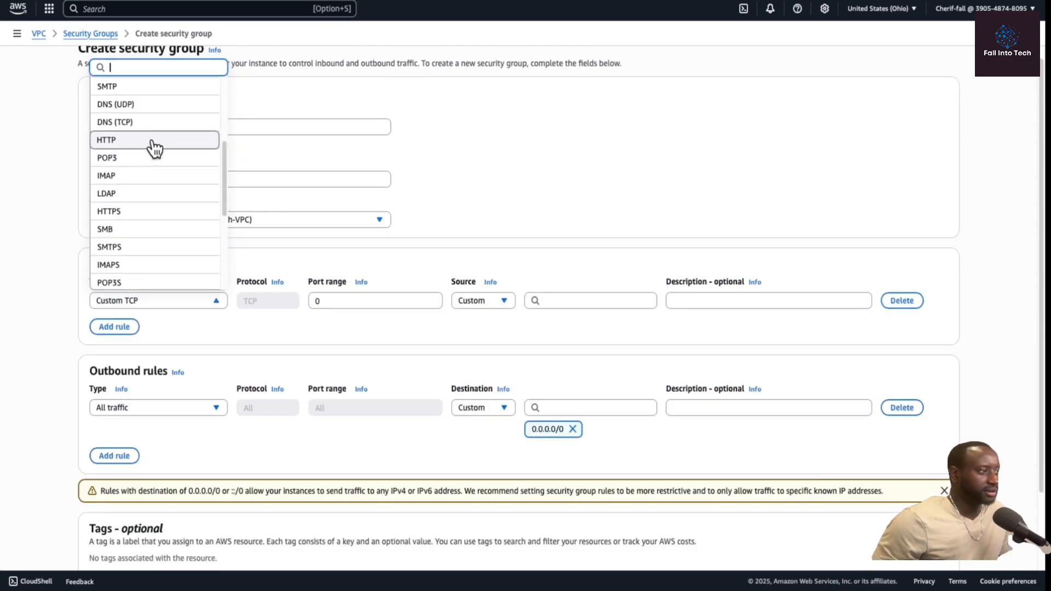
pyautogui.click(153, 142)
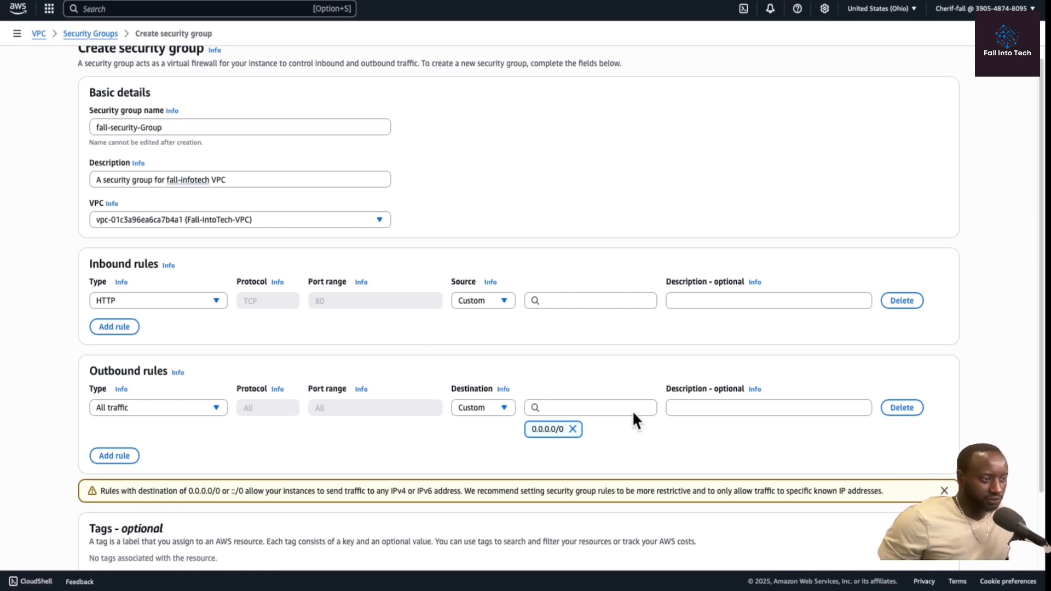
pyautogui.click(504, 300)
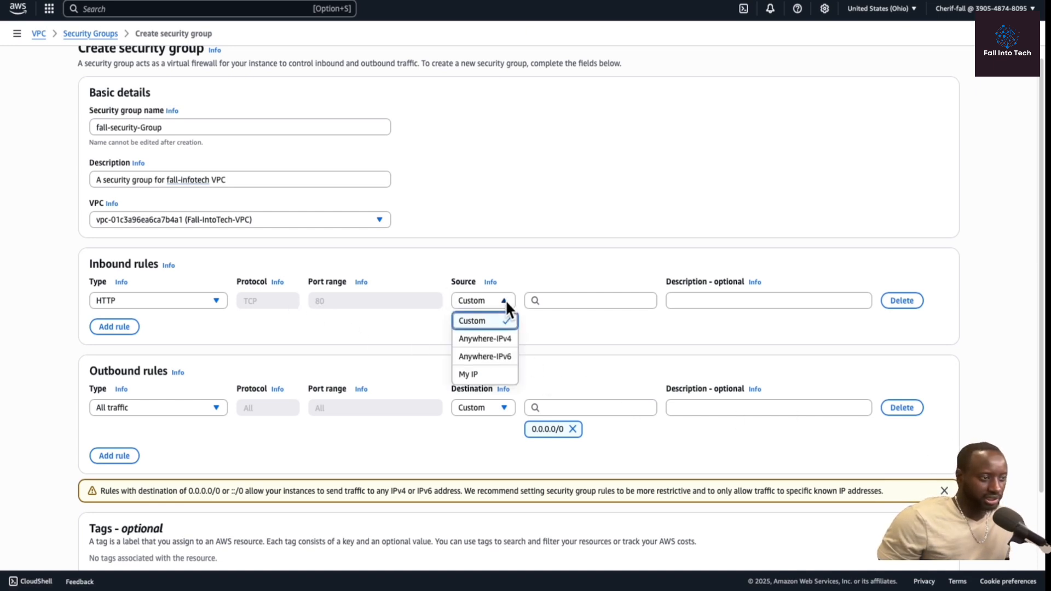
pyautogui.click(490, 339)
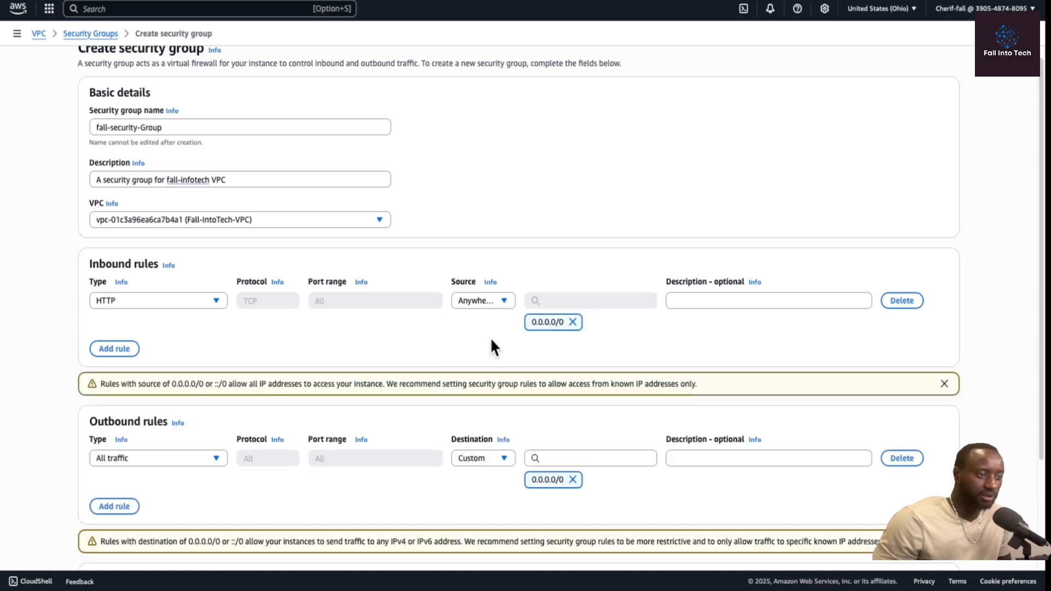
pyautogui.scroll(-3, 572, 356)
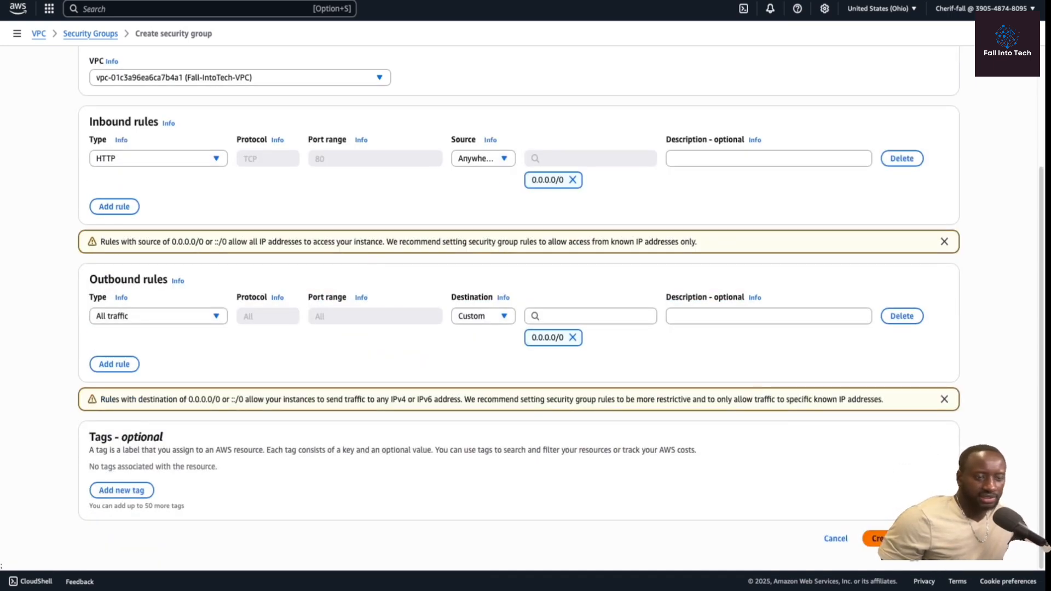
pyautogui.click(877, 539)
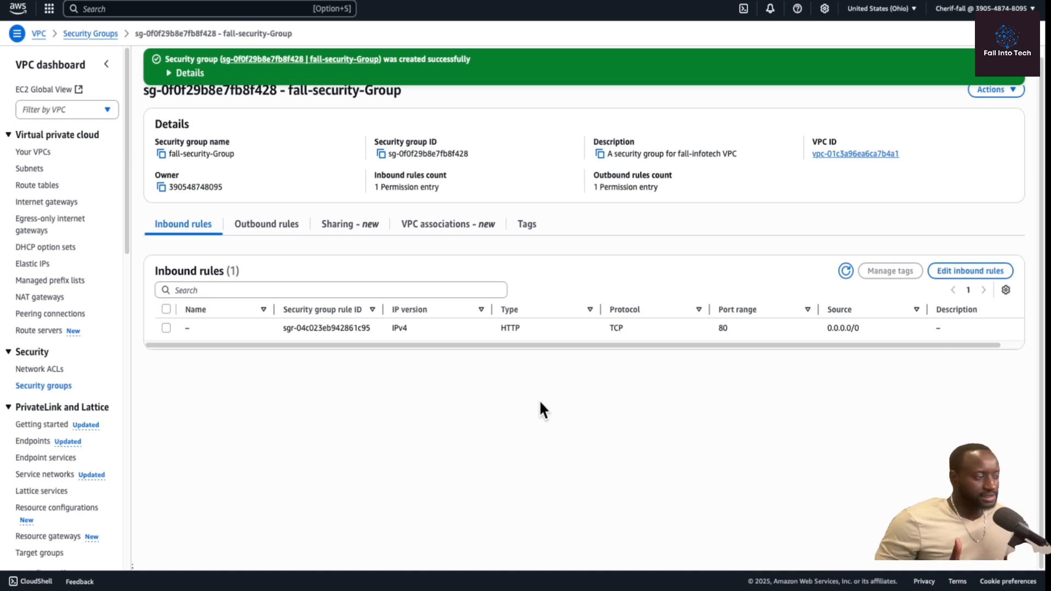
# Create a network ACL named Fall-intotech-Network ACL in Fall-IntoTech-VPC.
pyautogui.click(53, 367)
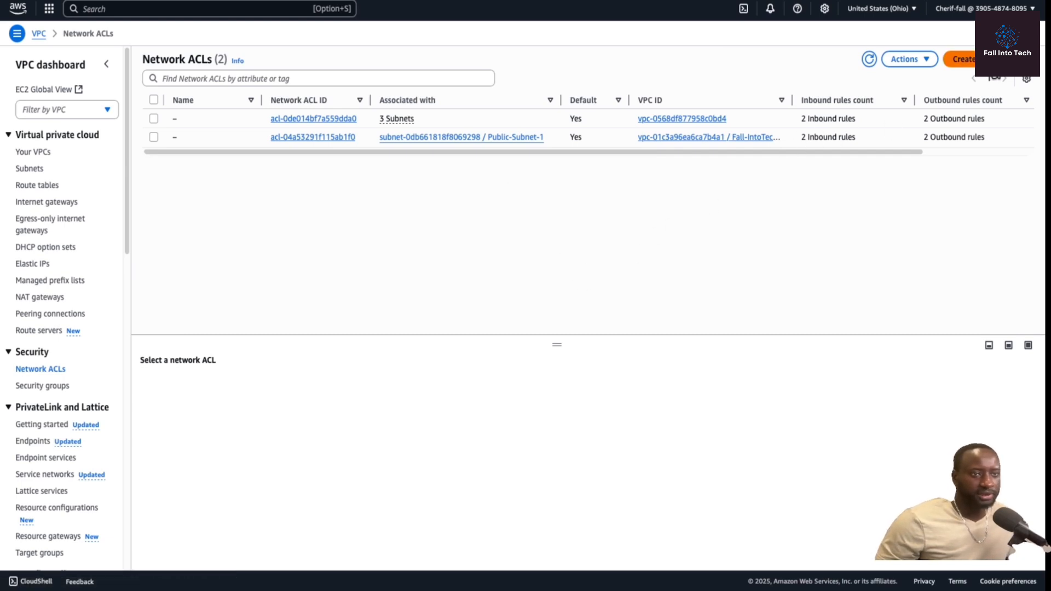
pyautogui.click(960, 58)
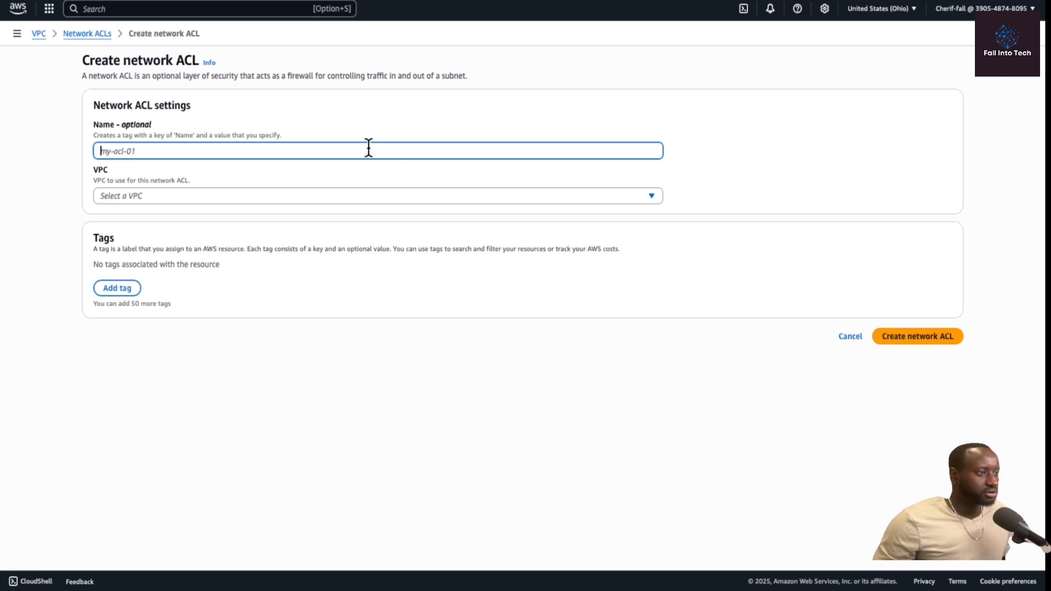
pyautogui.write('Fa')
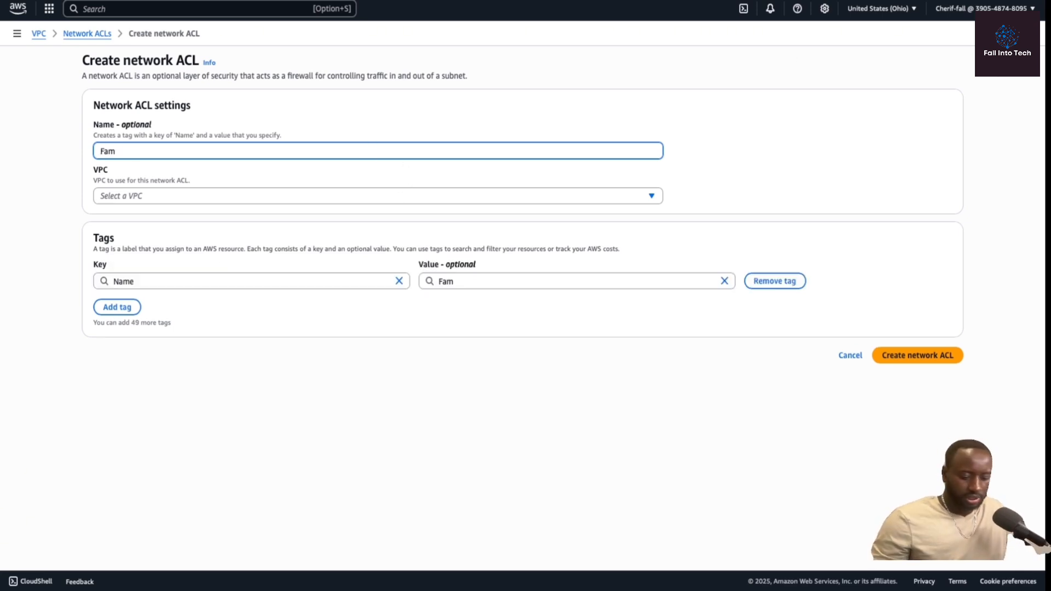
pyautogui.write('ll-intotech')
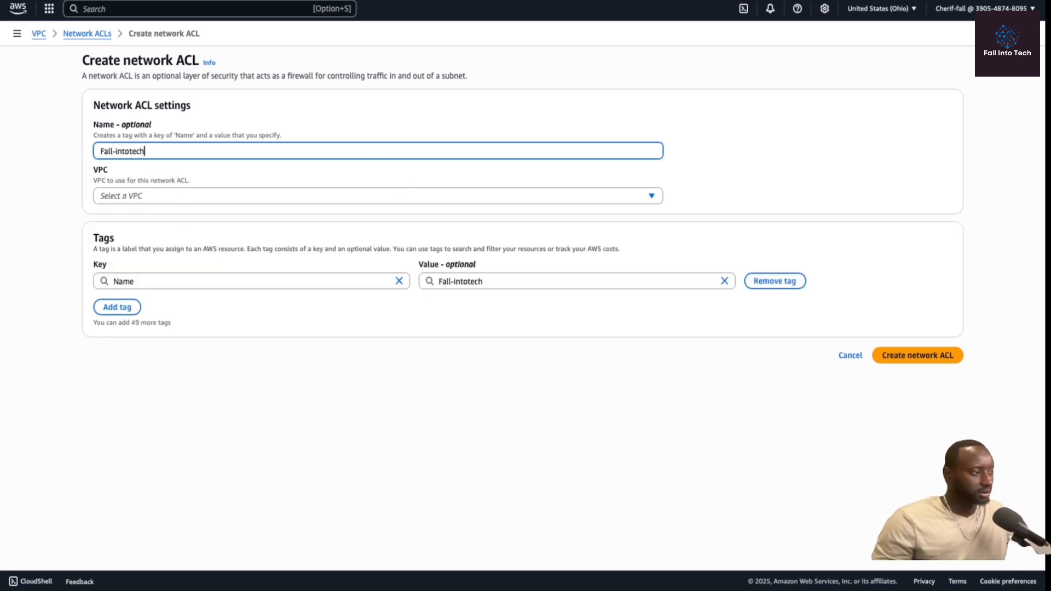
pyautogui.write('-Network ACL')
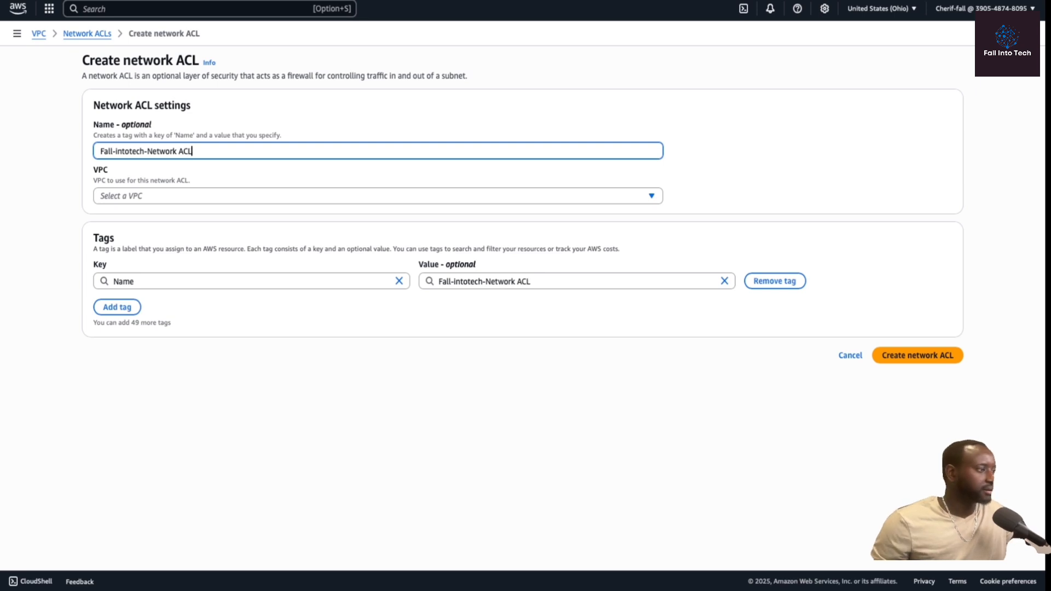
pyautogui.click(358, 195)
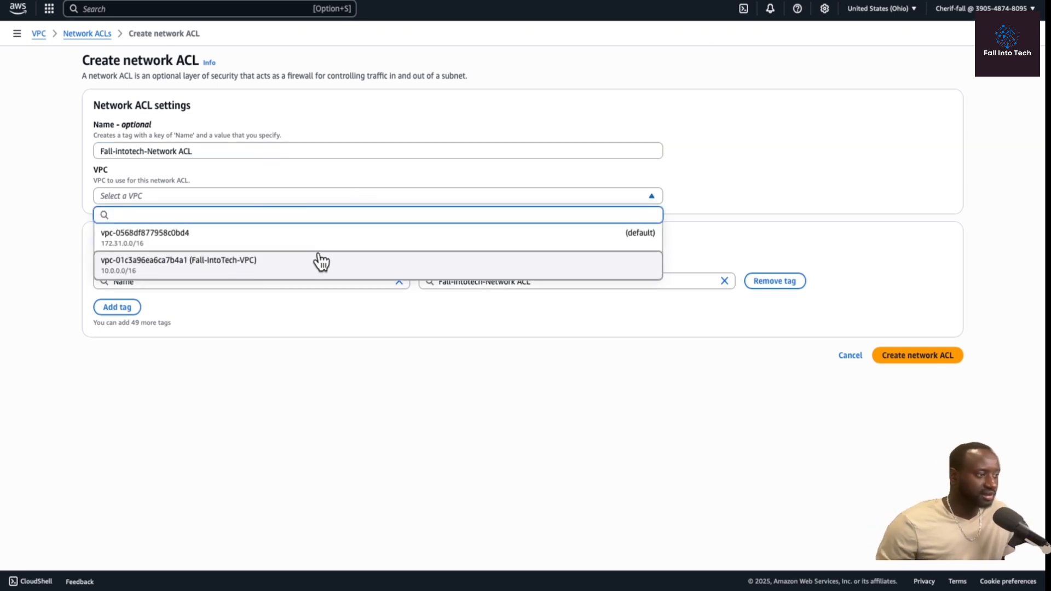
pyautogui.click(286, 268)
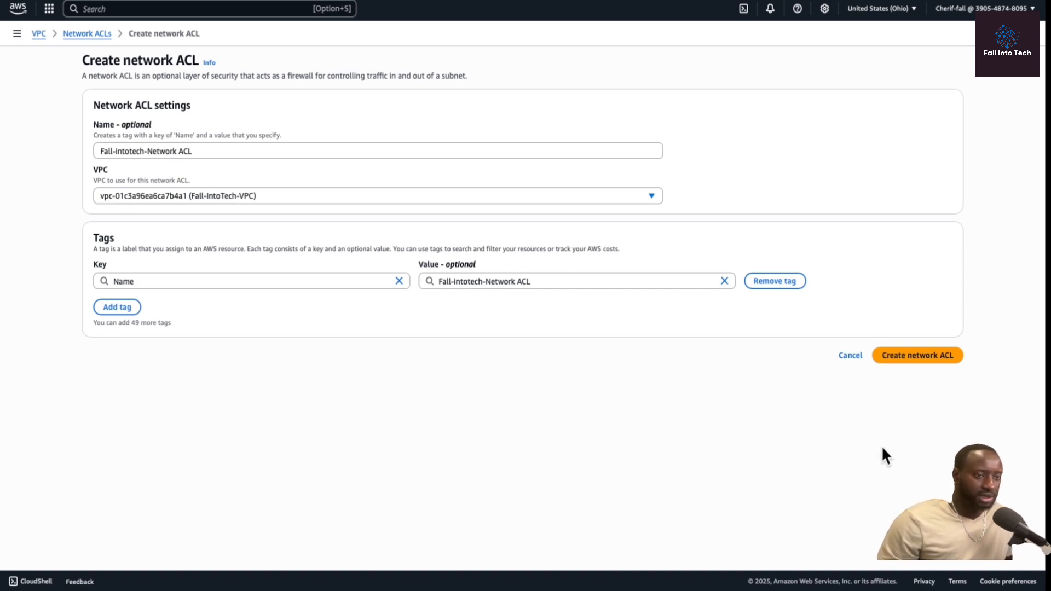
pyautogui.click(915, 361)
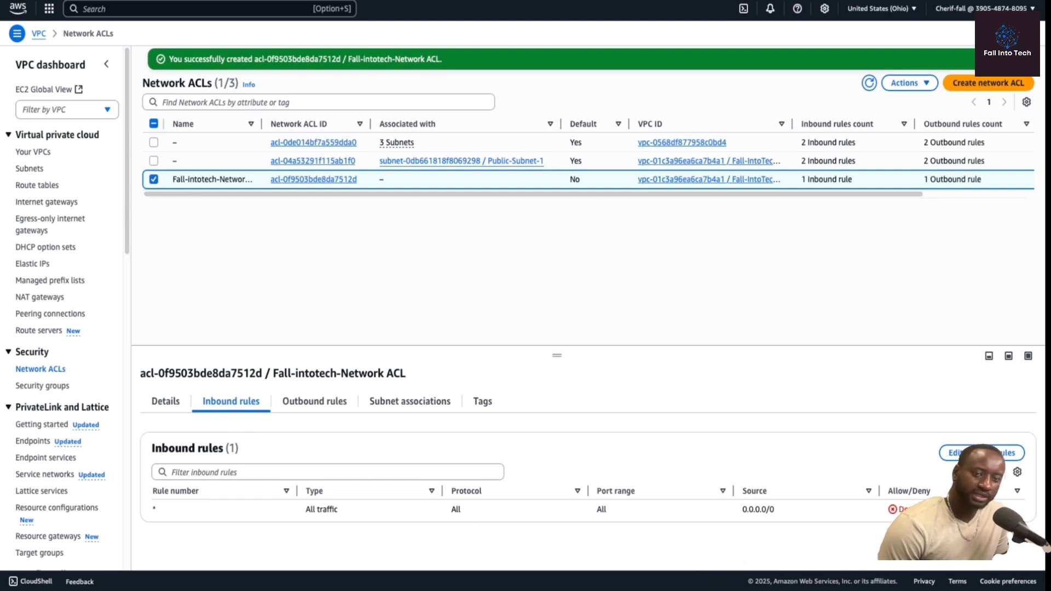
# Add inbound rule 100 to the network ACL allowing all traffic from 0.0.0.0/0, and save the rules.
pyautogui.click(977, 454)
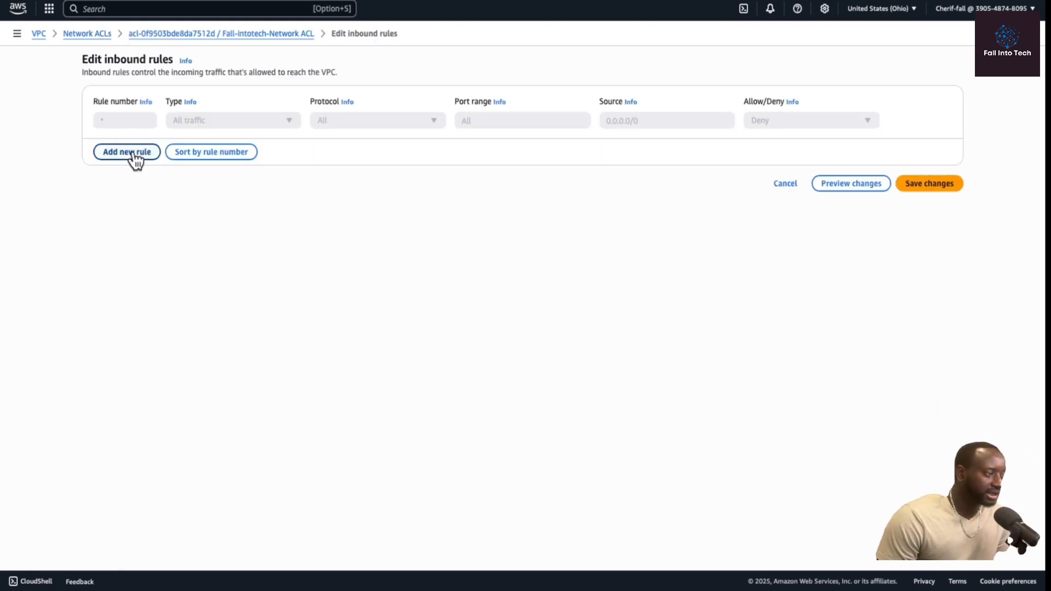
pyautogui.click(130, 153)
pyautogui.click(115, 121)
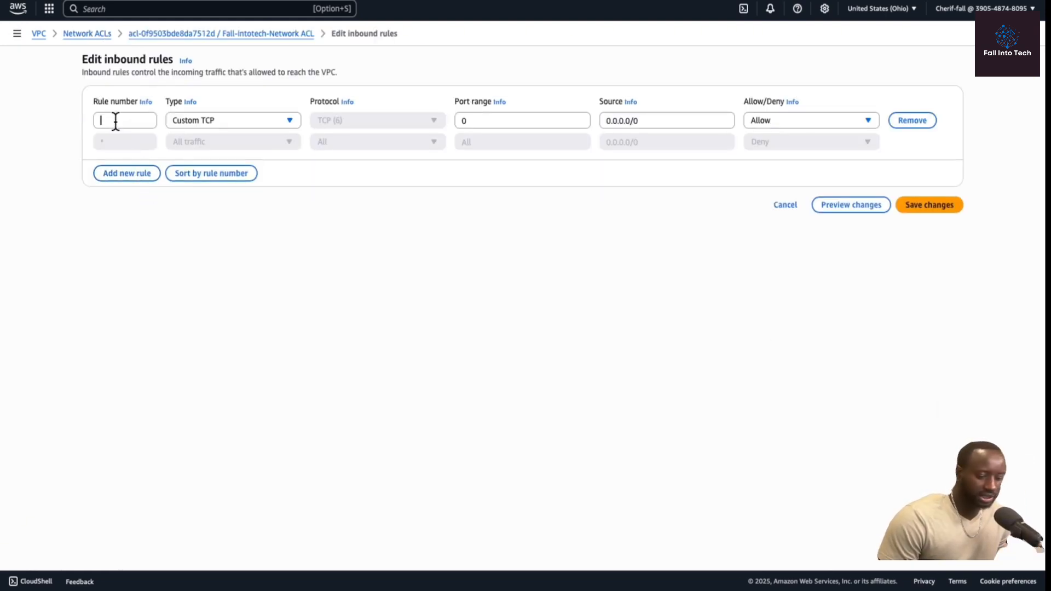
pyautogui.write('100')
pyautogui.click(263, 119)
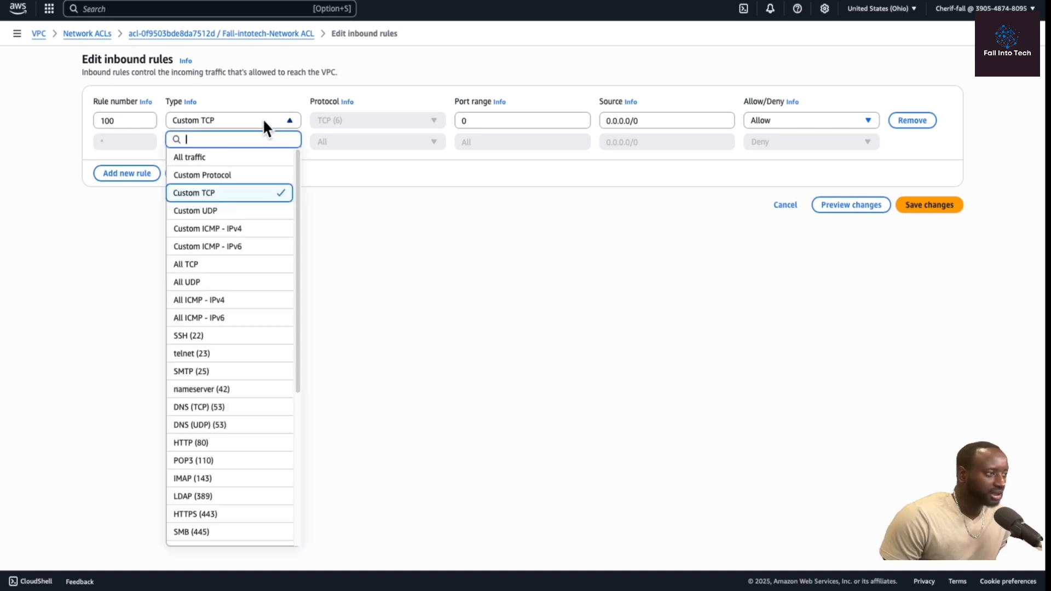
pyautogui.click(225, 160)
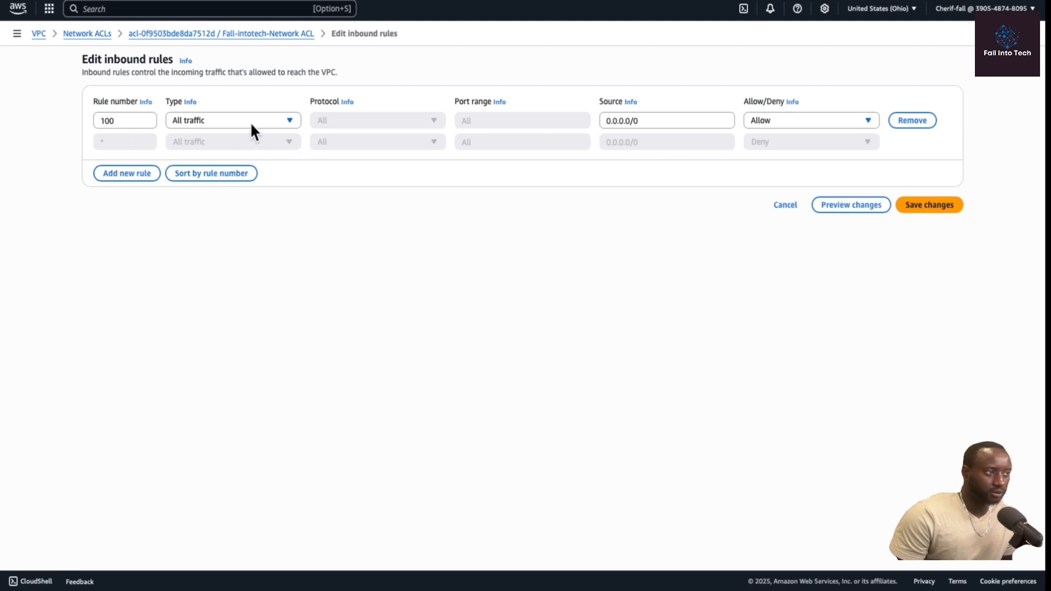
pyautogui.click(924, 207)
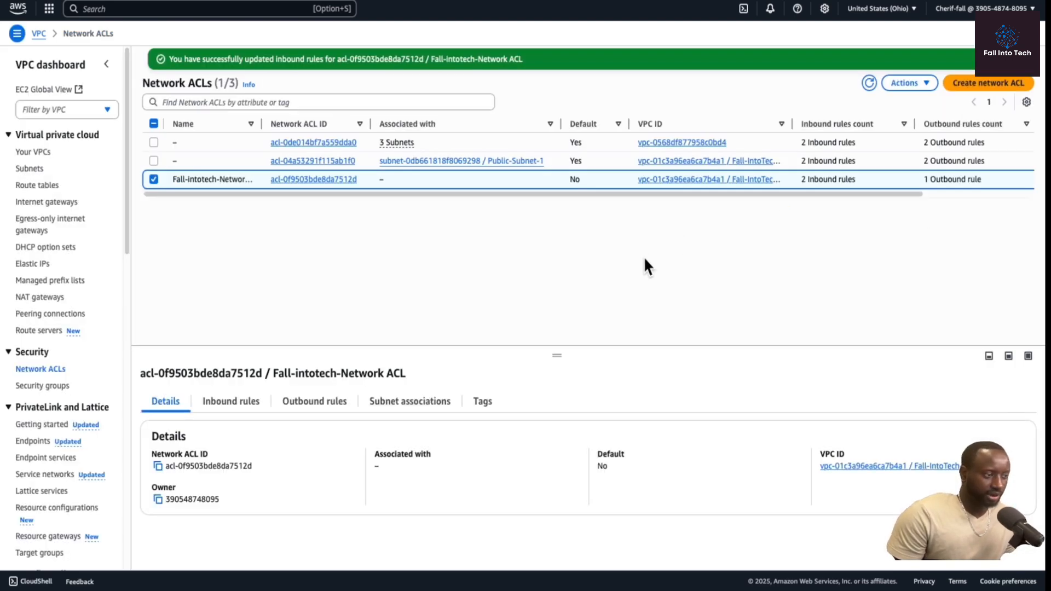
# Add outbound rule 100 to the network ACL allowing all traffic to 0.0.0.0/0, and save the rules.
pyautogui.click(317, 405)
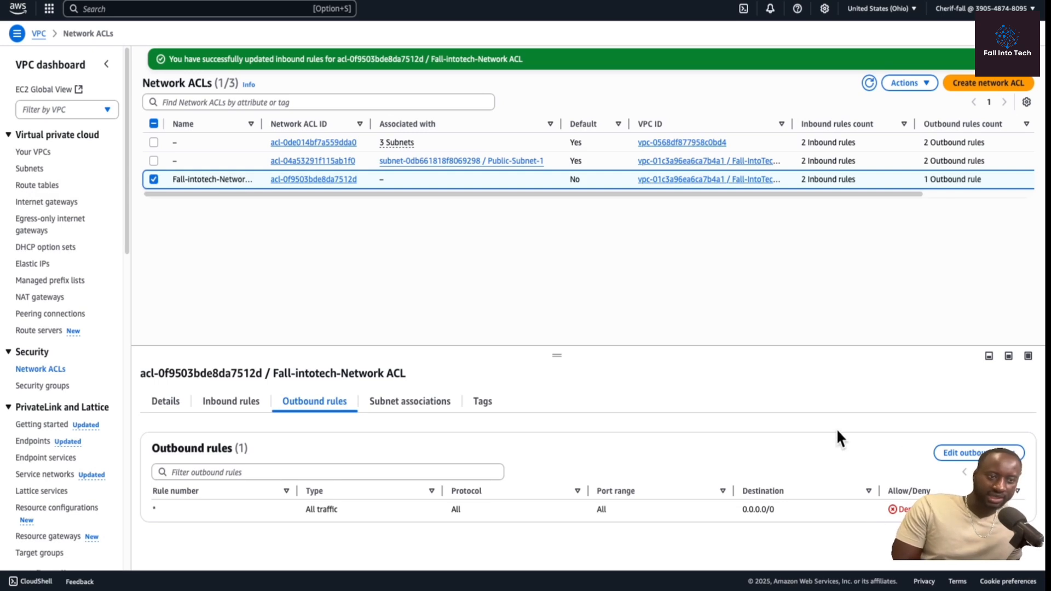
pyautogui.click(955, 453)
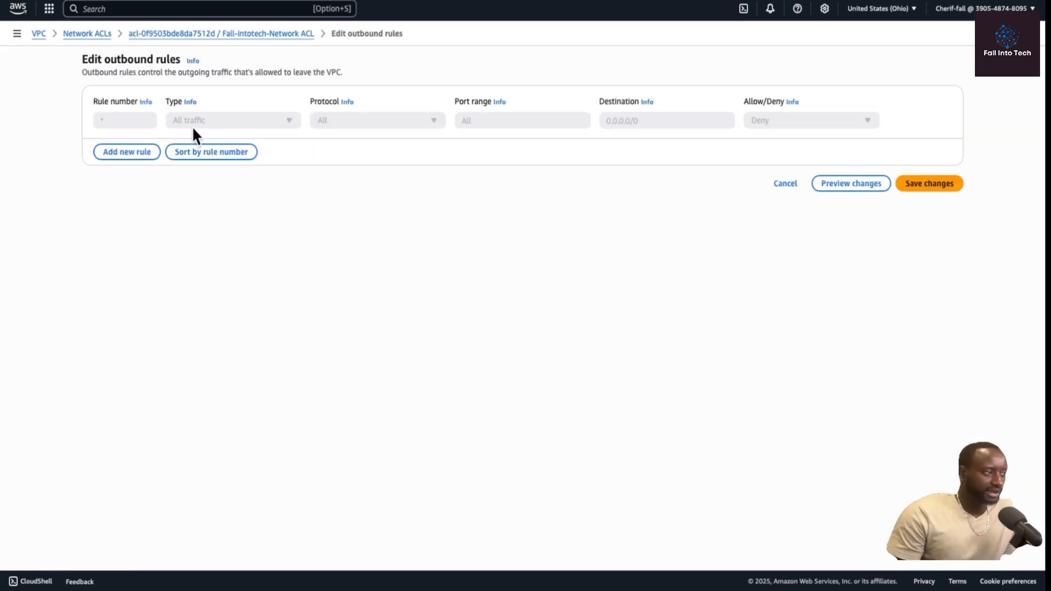
pyautogui.click(116, 155)
pyautogui.click(120, 120)
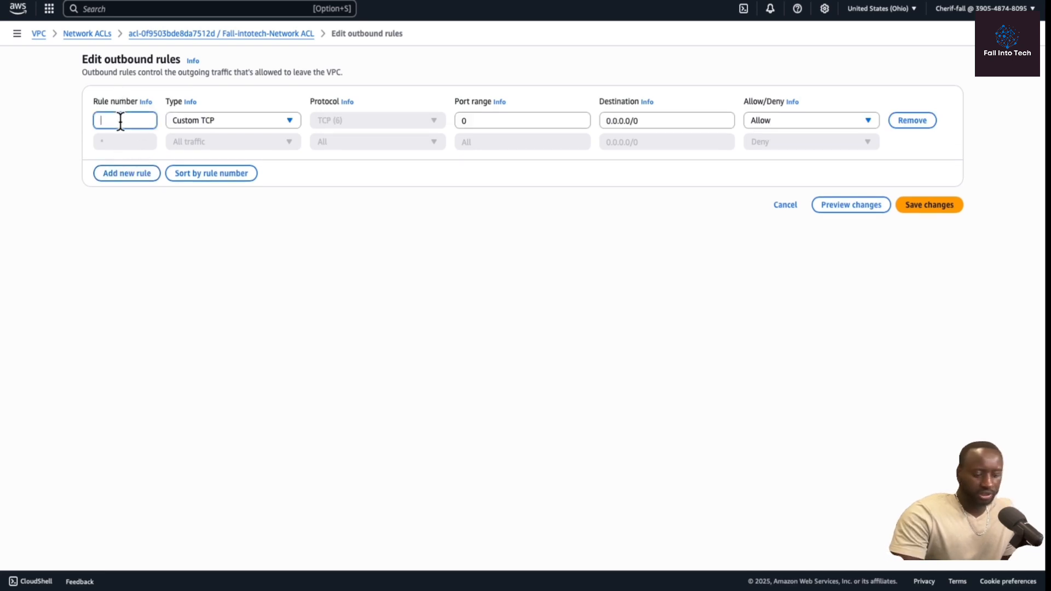
pyautogui.write('1000')
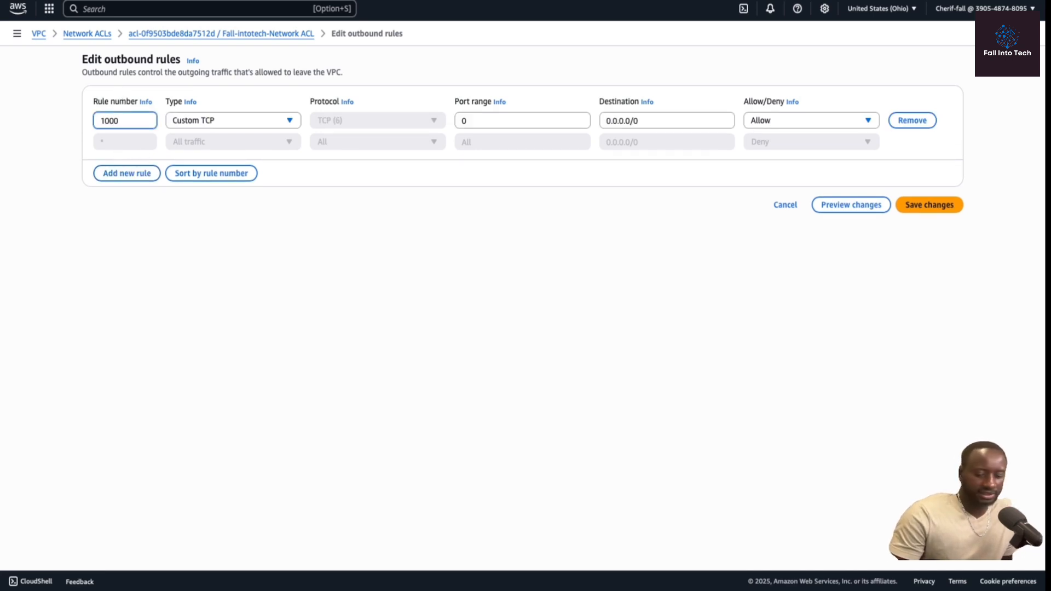
pyautogui.press('BackSpace')
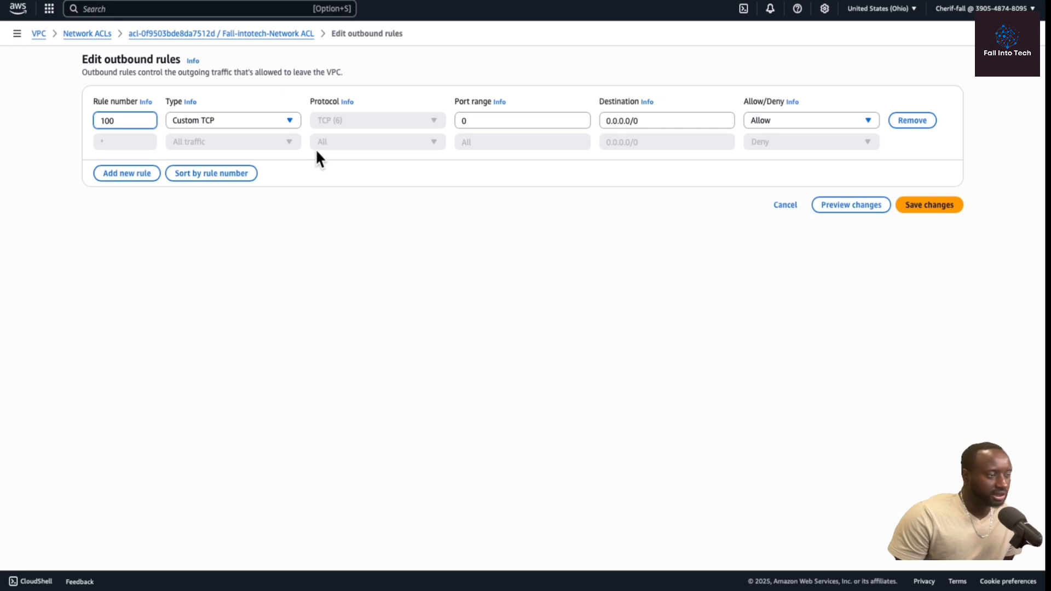
pyautogui.click(289, 118)
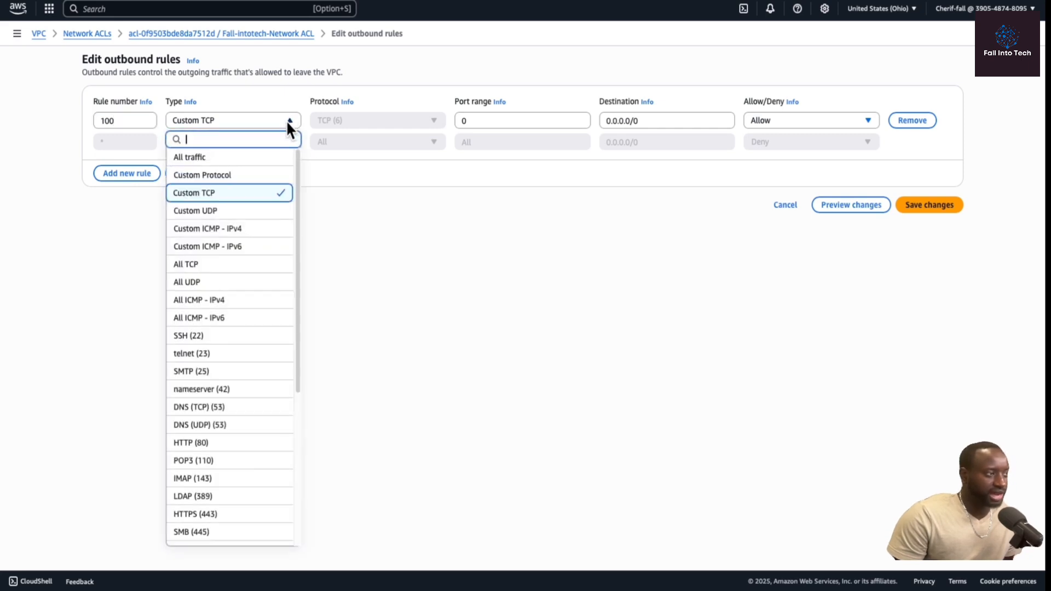
pyautogui.click(233, 159)
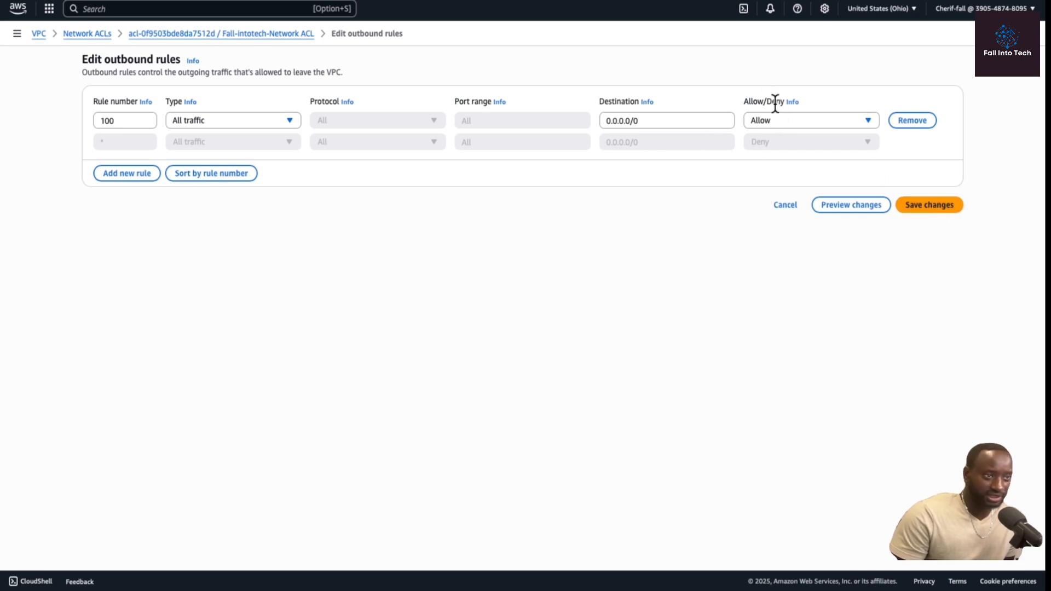
pyautogui.click(939, 207)
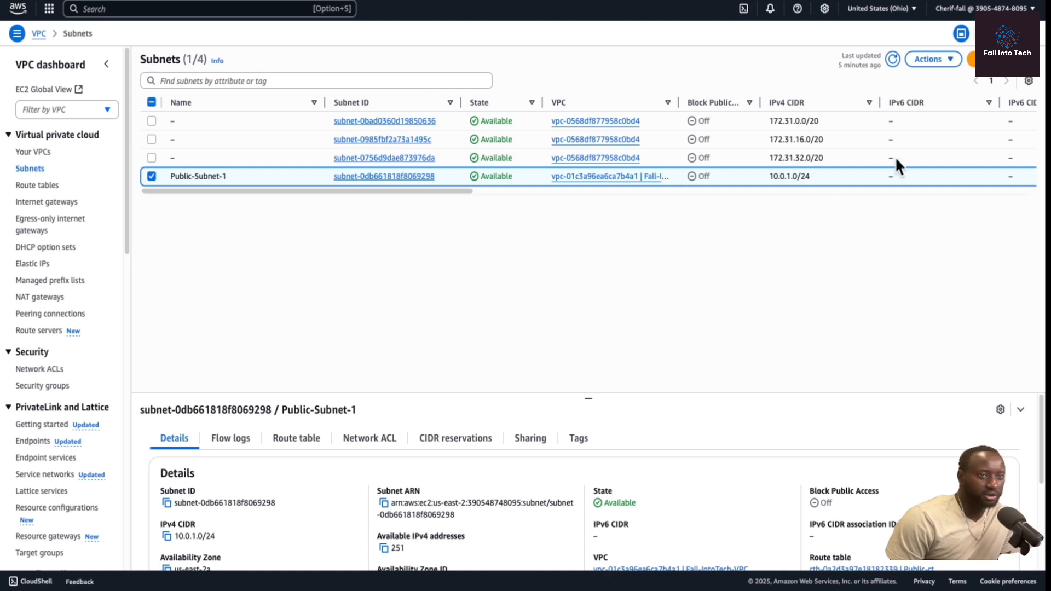
# Start creating a subnet in Fall-IntoTech-VPC and name it Fall-intotech-Privatesubnet.
pyautogui.click(1001, 61)
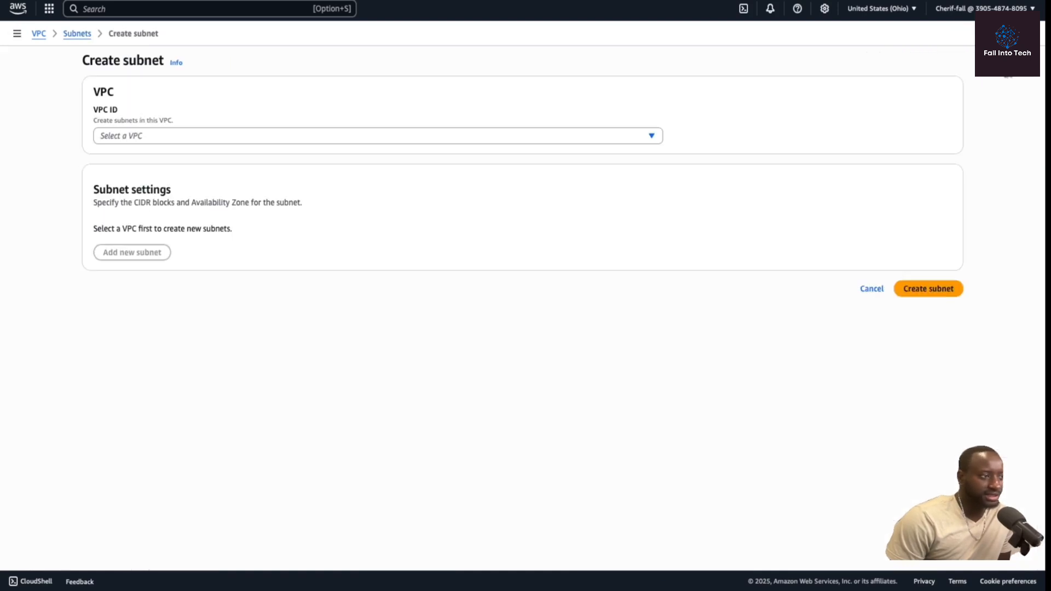
pyautogui.click(652, 137)
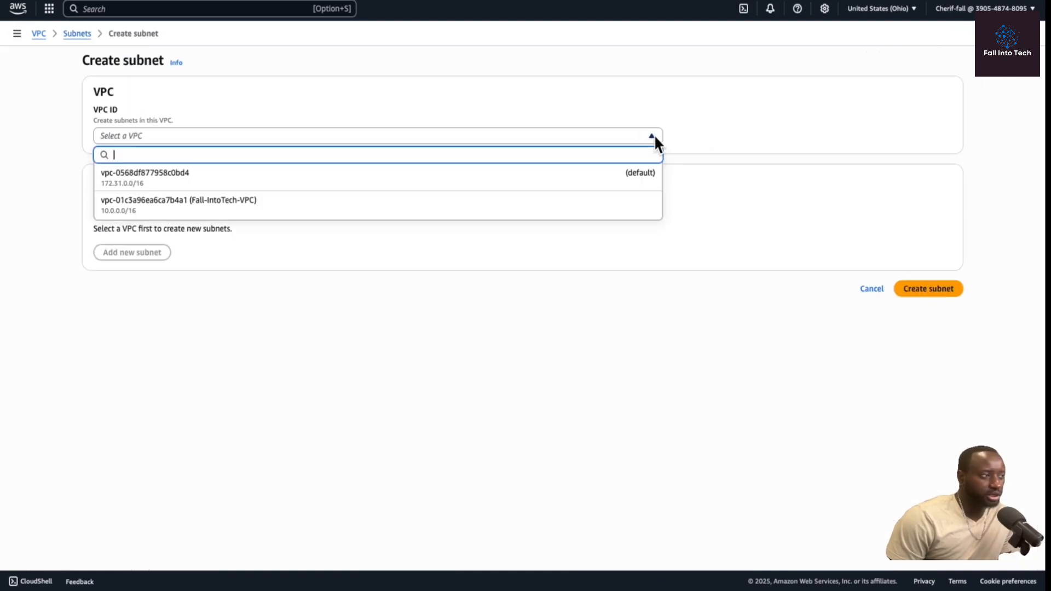
pyautogui.click(516, 203)
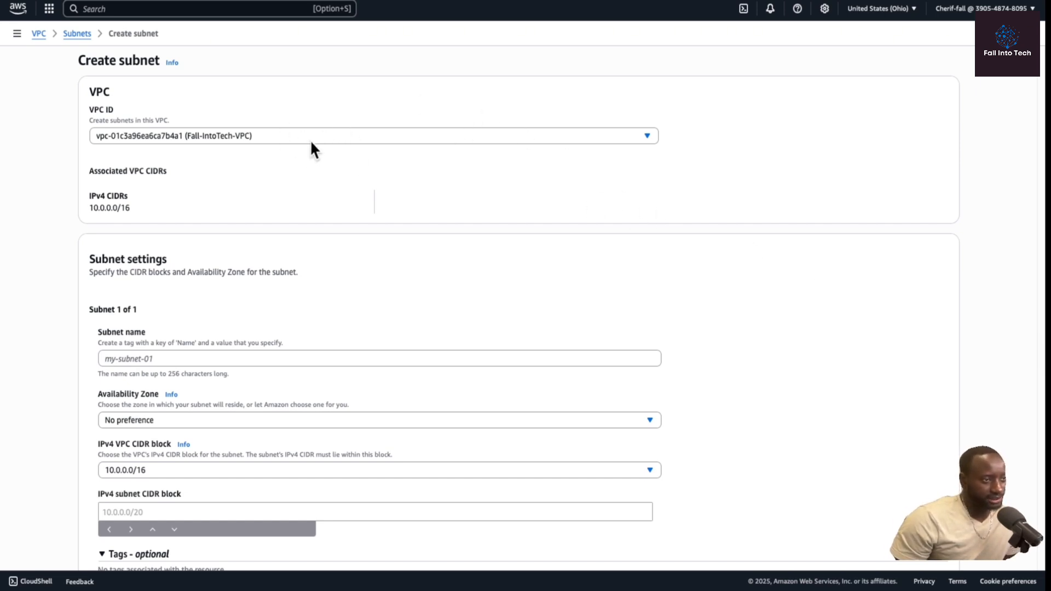
pyautogui.scroll(-2, 253, 377)
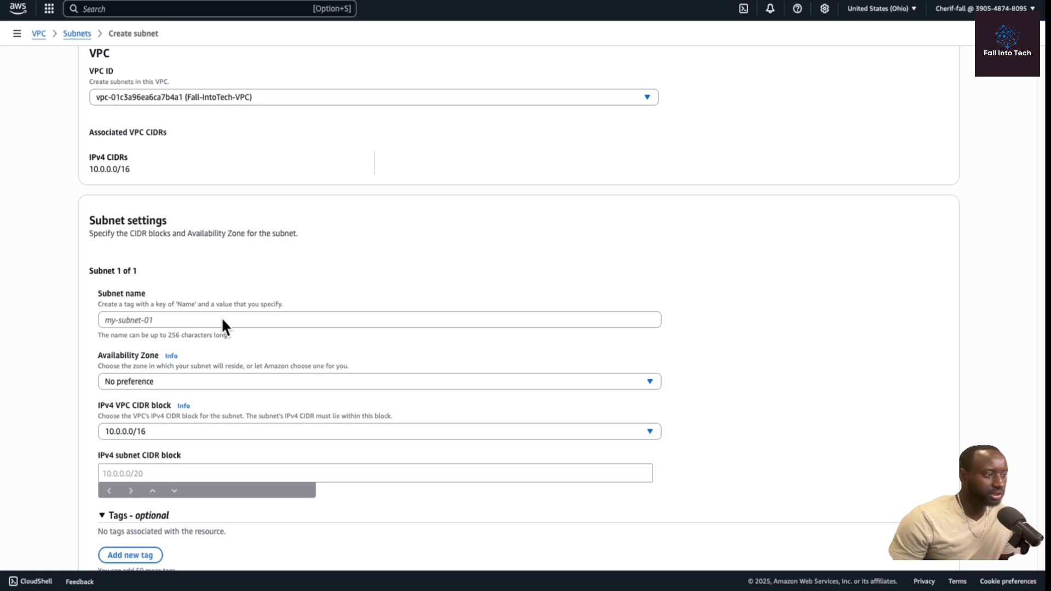
pyautogui.click(221, 317)
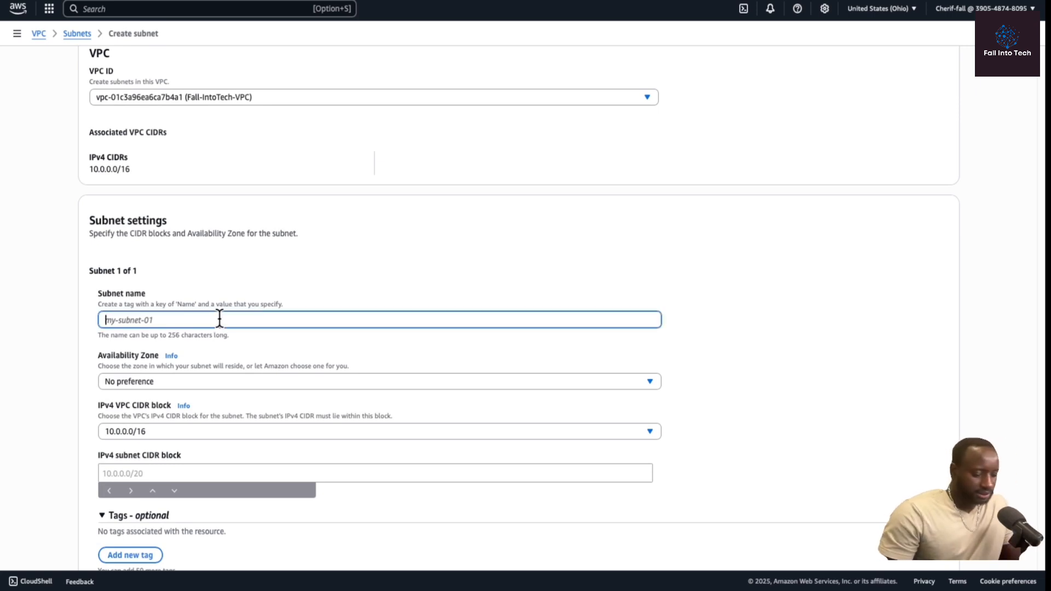
pyautogui.write('Fall-intotech')
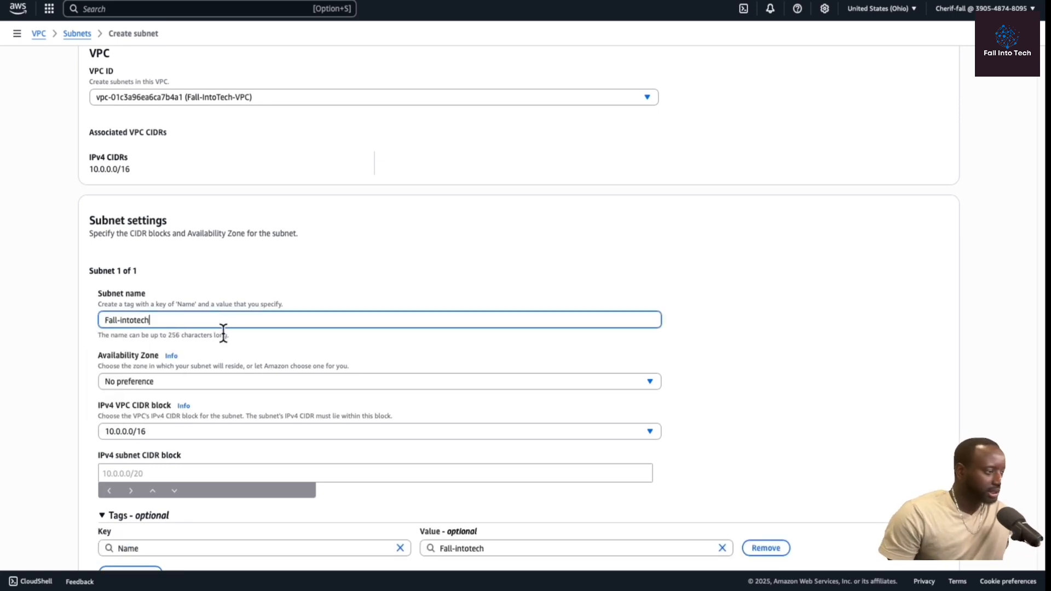
pyautogui.write('-Privatesub')
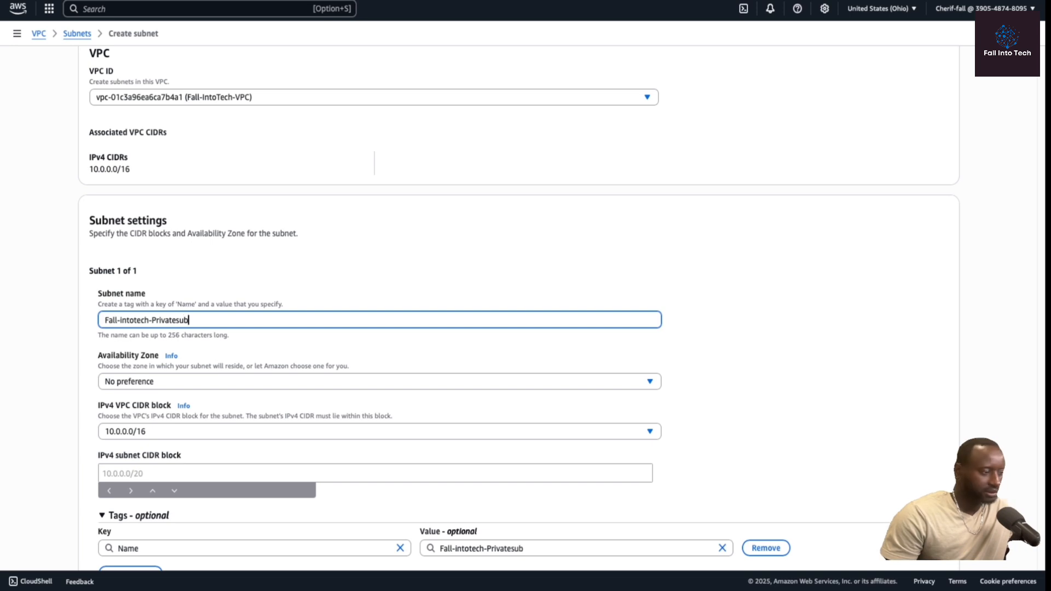
pyautogui.write('net')
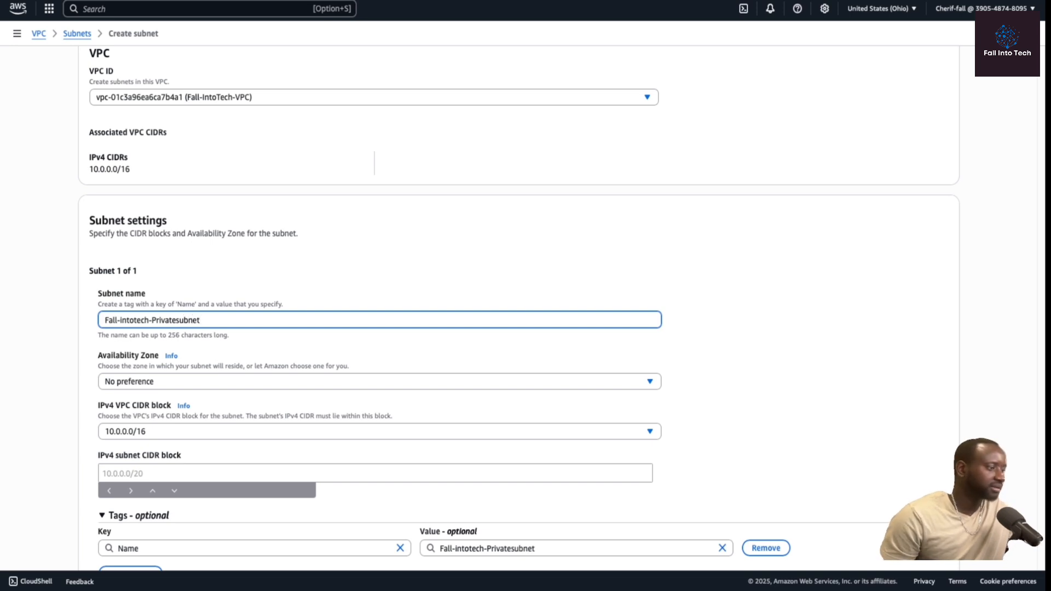
# Choose the us-east-2b availability zone for the new subnet.
pyautogui.scroll(-1, 173, 394)
pyautogui.click(180, 367)
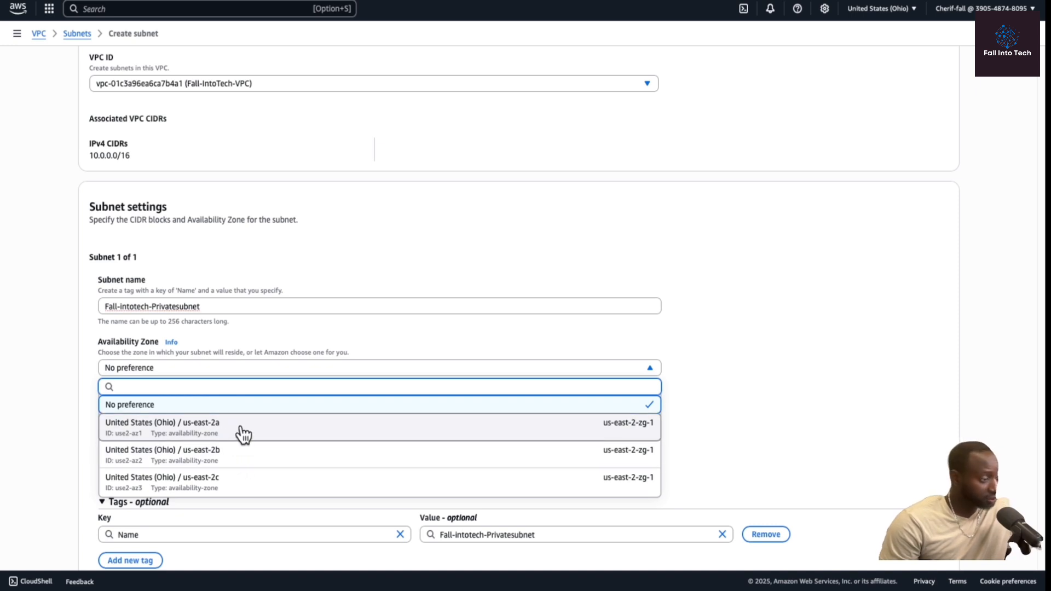
pyautogui.click(263, 460)
# Set the subnet's IPv4 CIDR block to 10.0.2.0/24 and create the subnet.
pyautogui.scroll(-1, 277, 435)
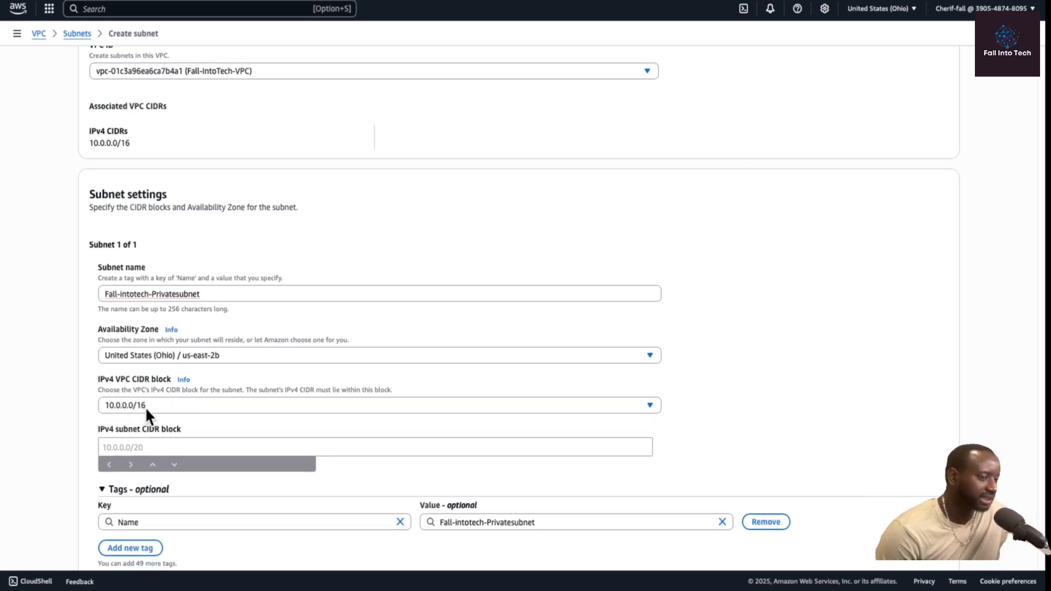
pyautogui.scroll(-1, 147, 401)
pyautogui.click(117, 396)
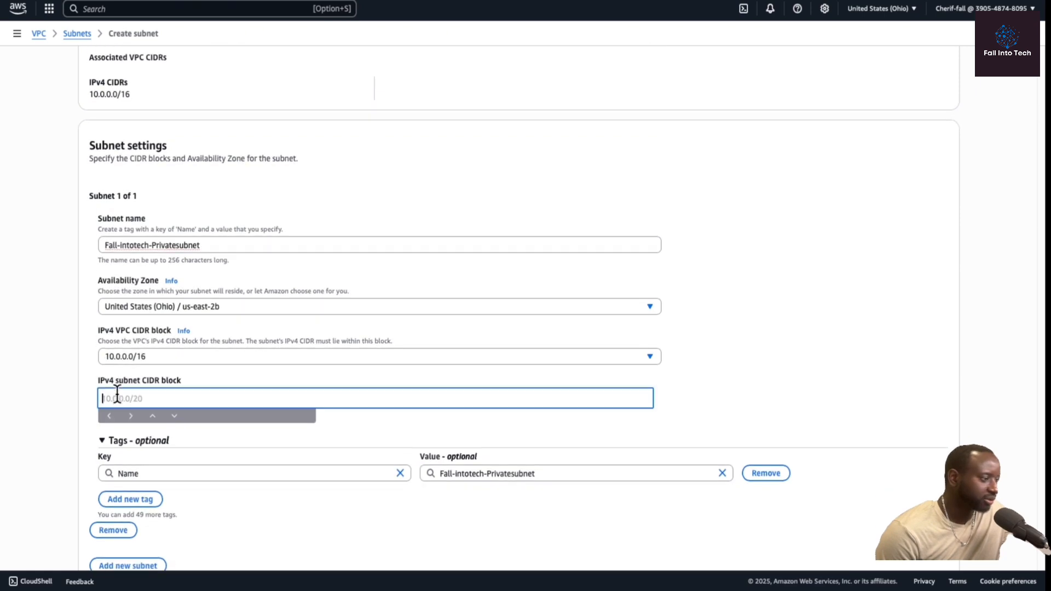
pyautogui.write('10')
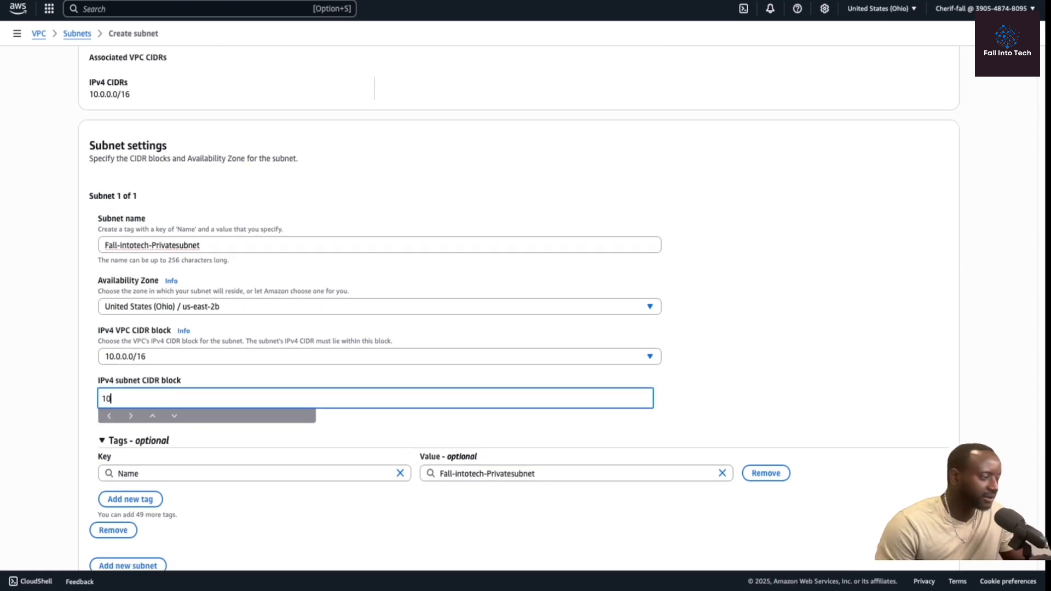
pyautogui.write('.')
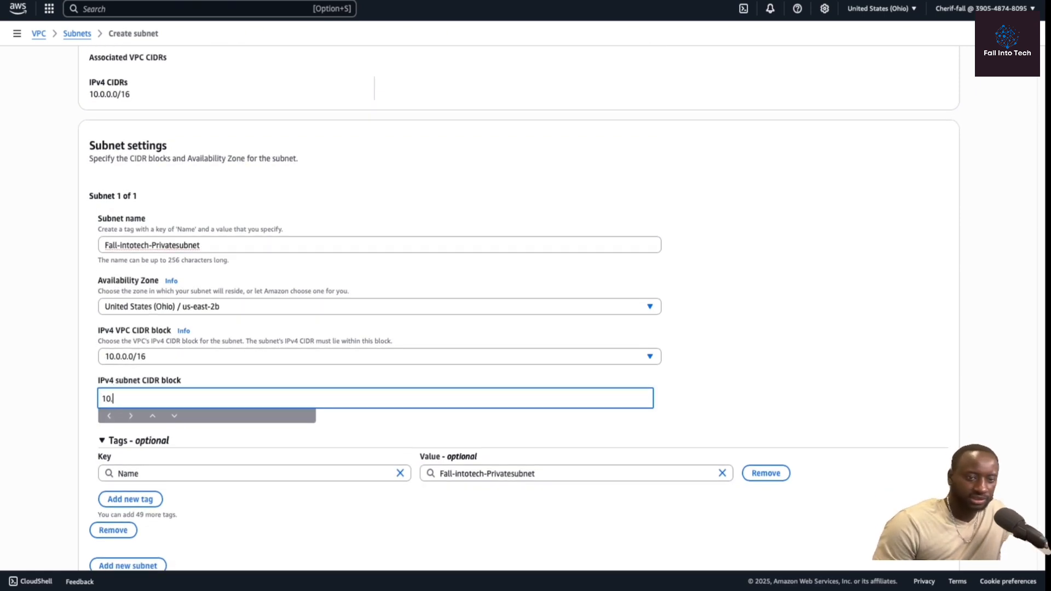
pyautogui.write('0')
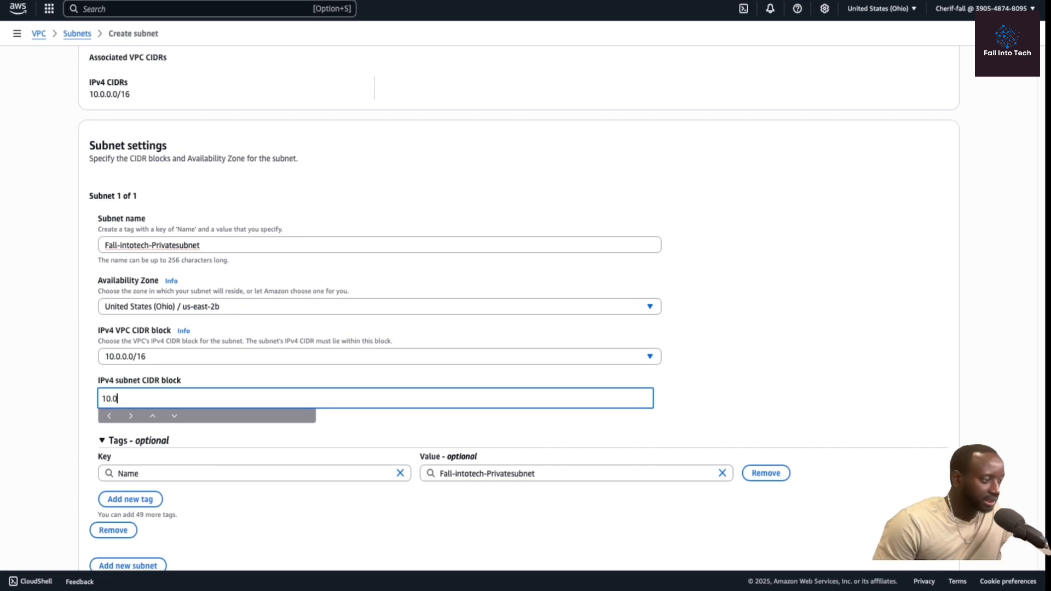
pyautogui.write('.2')
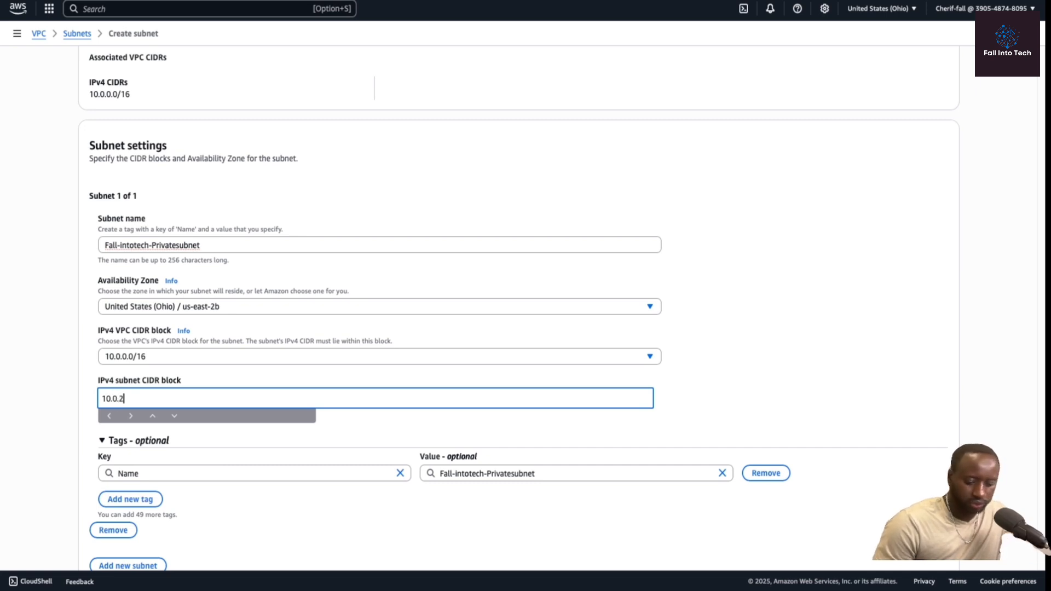
pyautogui.write('.0')
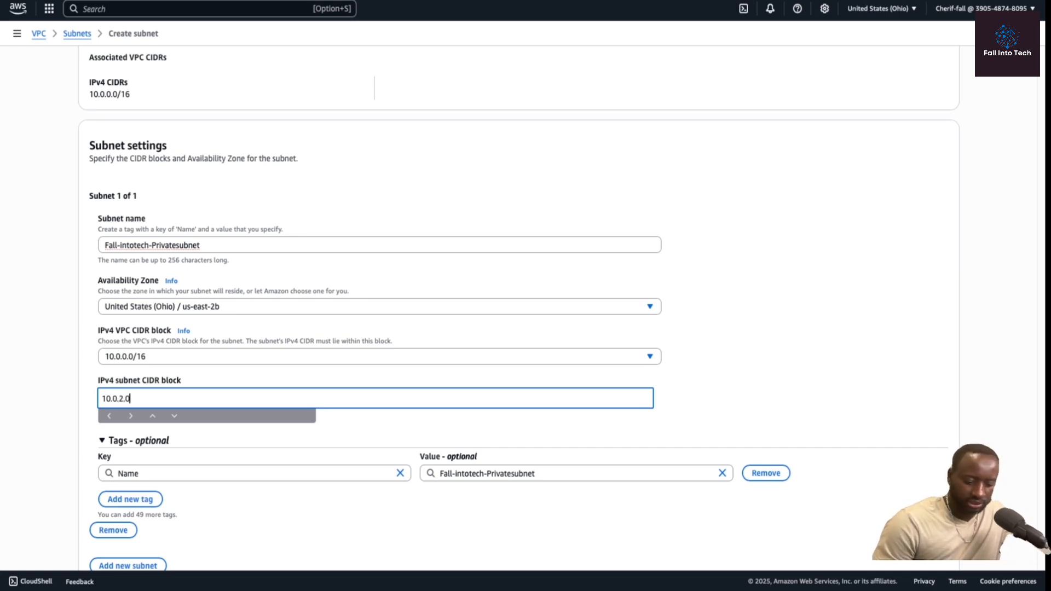
pyautogui.write('/24')
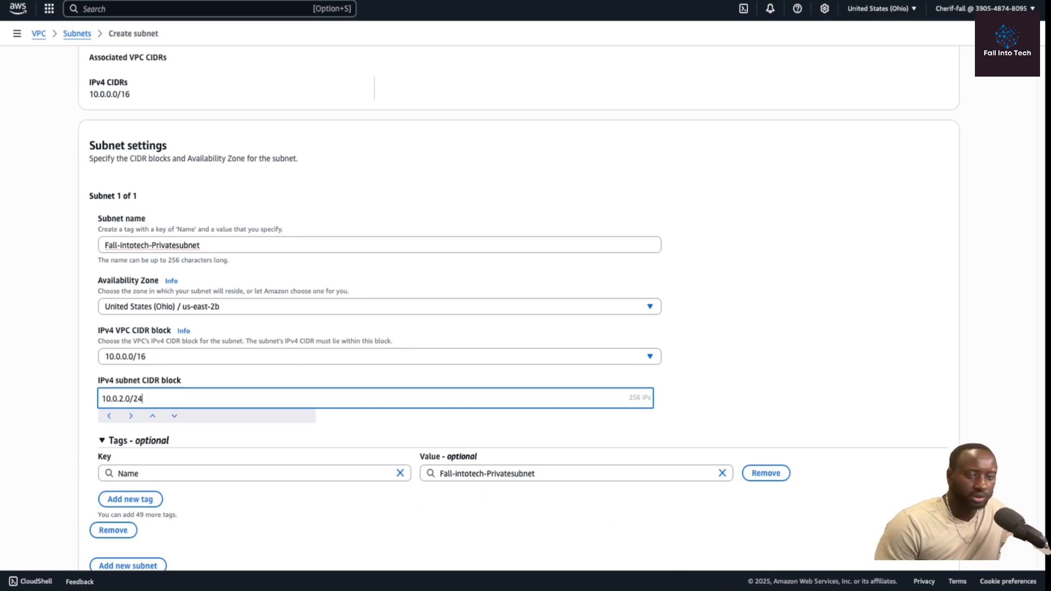
pyautogui.click(819, 399)
pyautogui.scroll(-2, 792, 393)
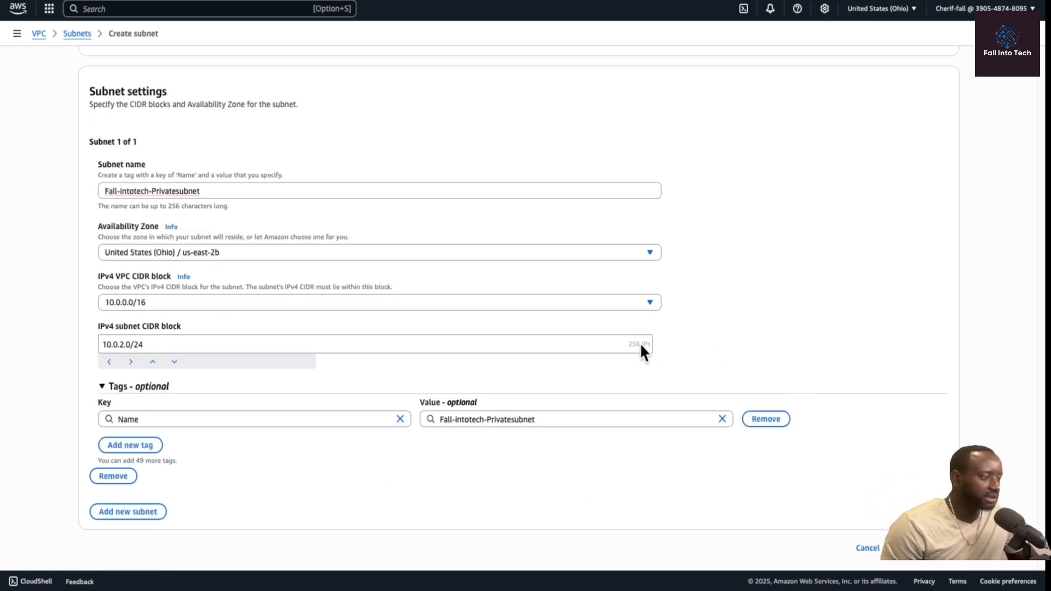
pyautogui.click(924, 551)
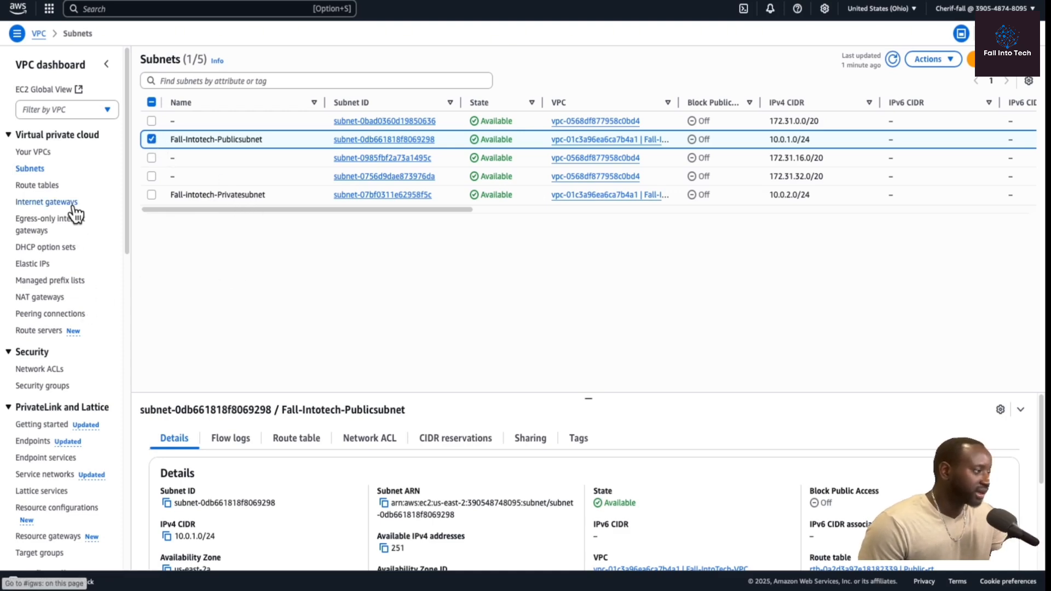
# Create a route table named Private-rt in Fall-IntoTech-VPC.
pyautogui.click(49, 186)
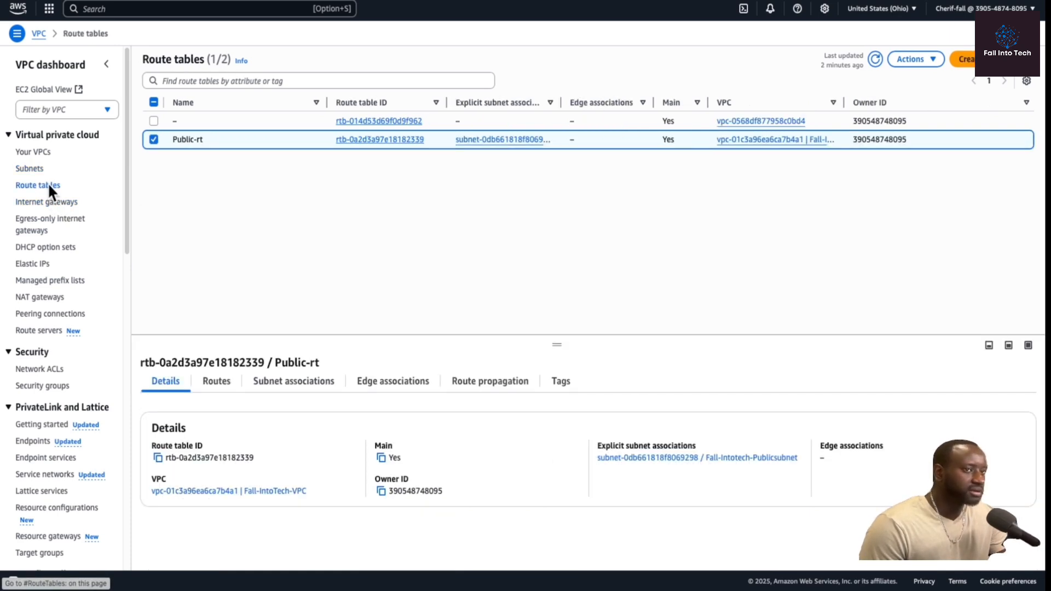
pyautogui.click(153, 138)
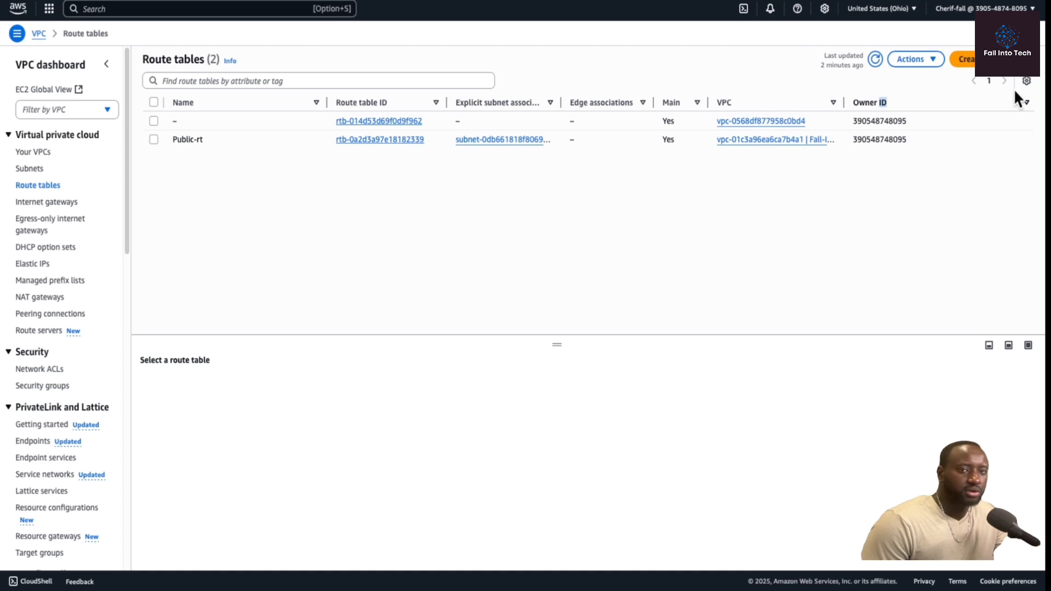
pyautogui.rightClick(882, 100)
pyautogui.click(1000, 75)
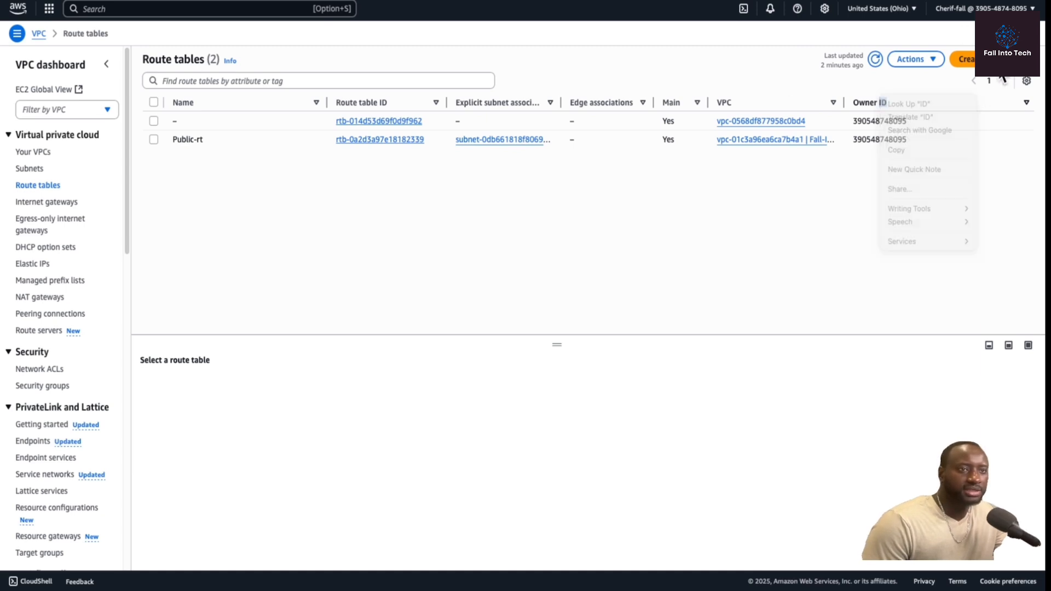
pyautogui.click(1000, 66)
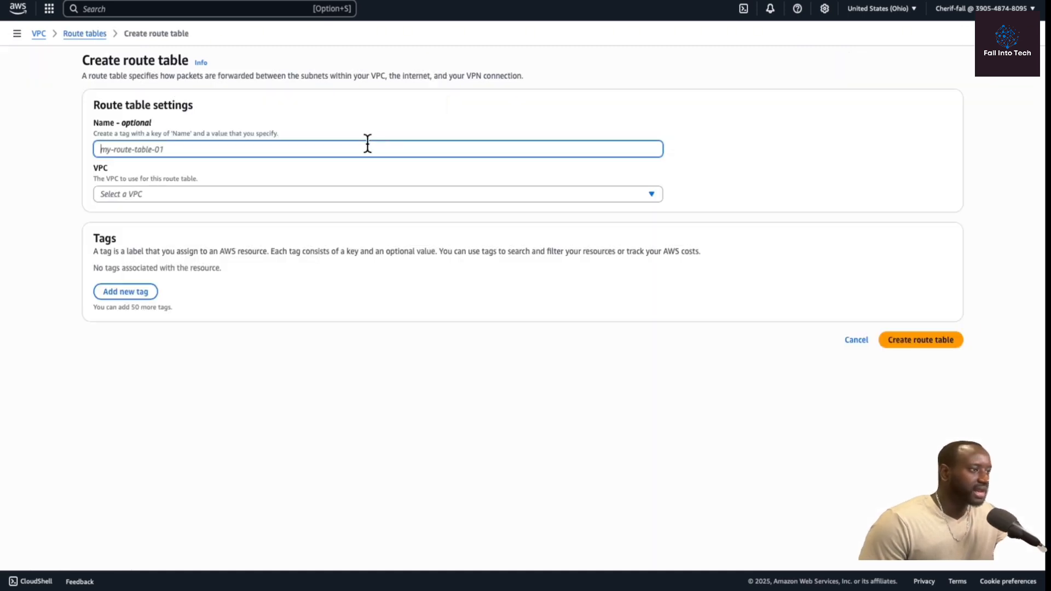
pyautogui.write('Private')
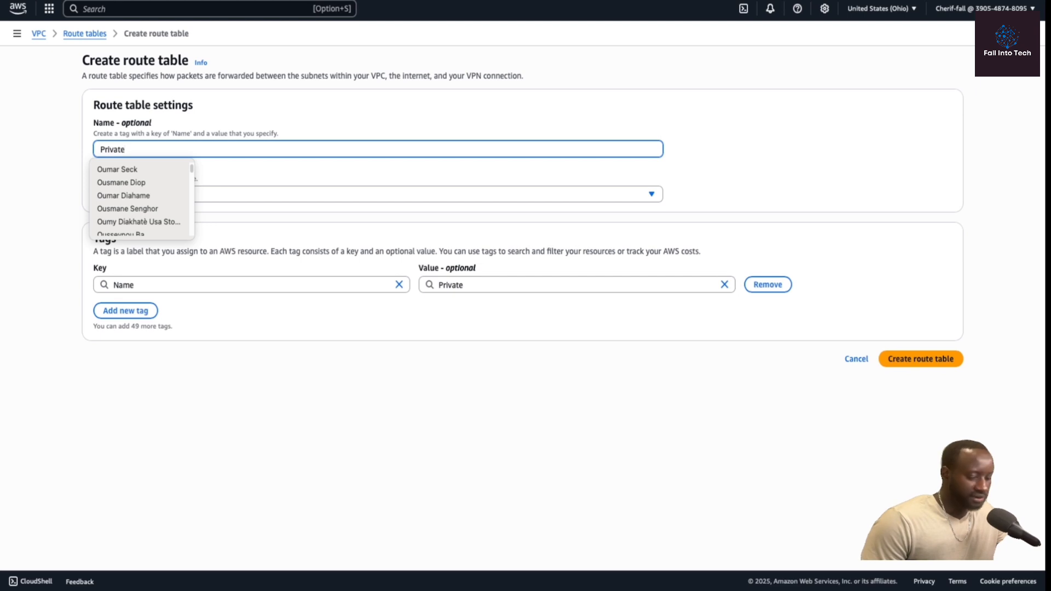
pyautogui.write('-rt')
pyautogui.click(396, 174)
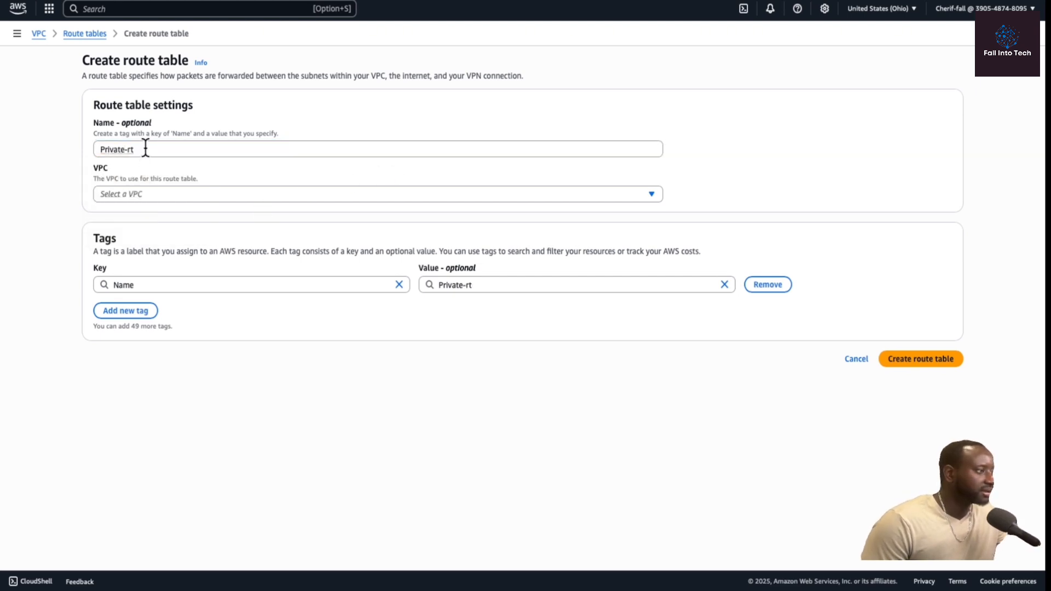
pyautogui.click(156, 194)
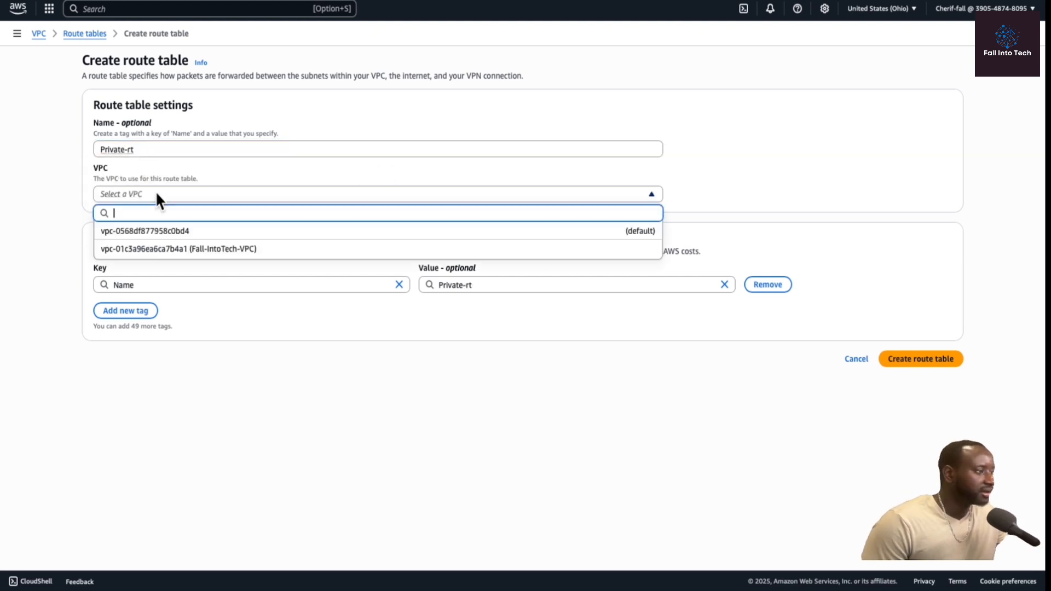
pyautogui.click(213, 251)
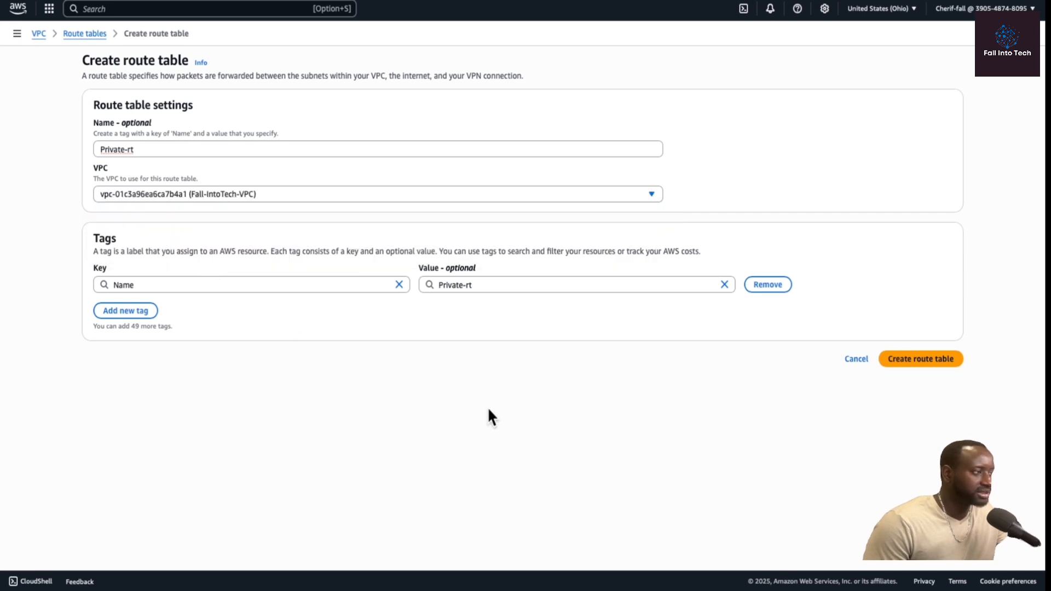
pyautogui.click(931, 359)
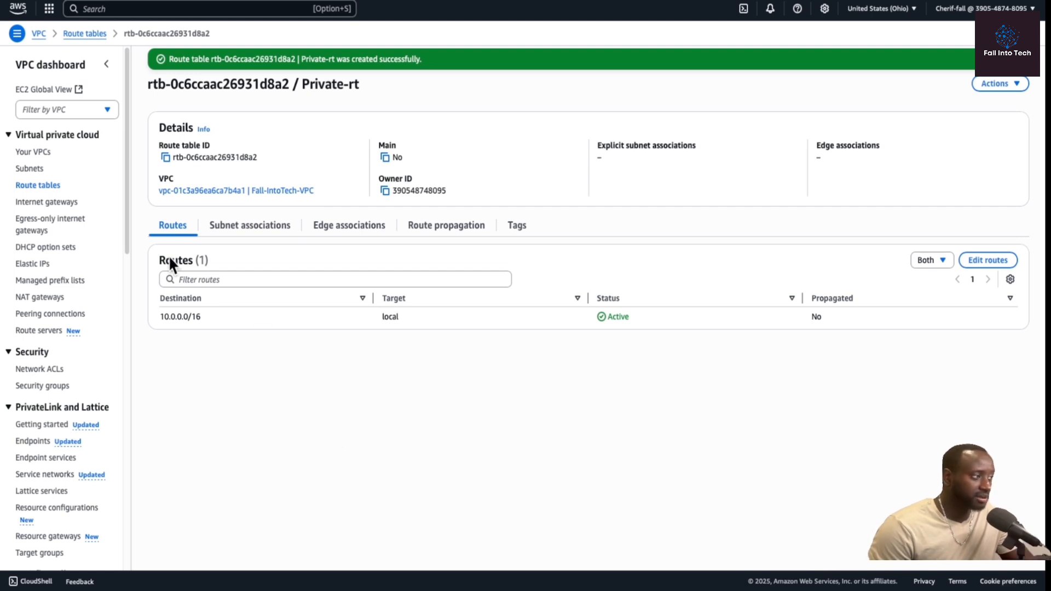
# Associate Fall-intotech-Privatesubnet with the Private-rt route table and save the associations.
pyautogui.click(36, 186)
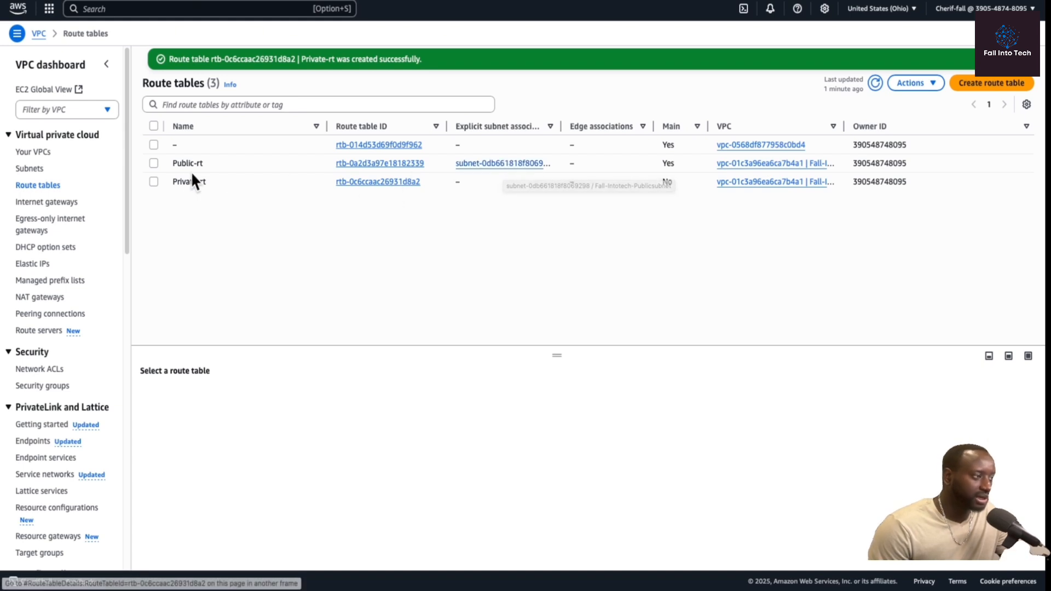
pyautogui.click(153, 181)
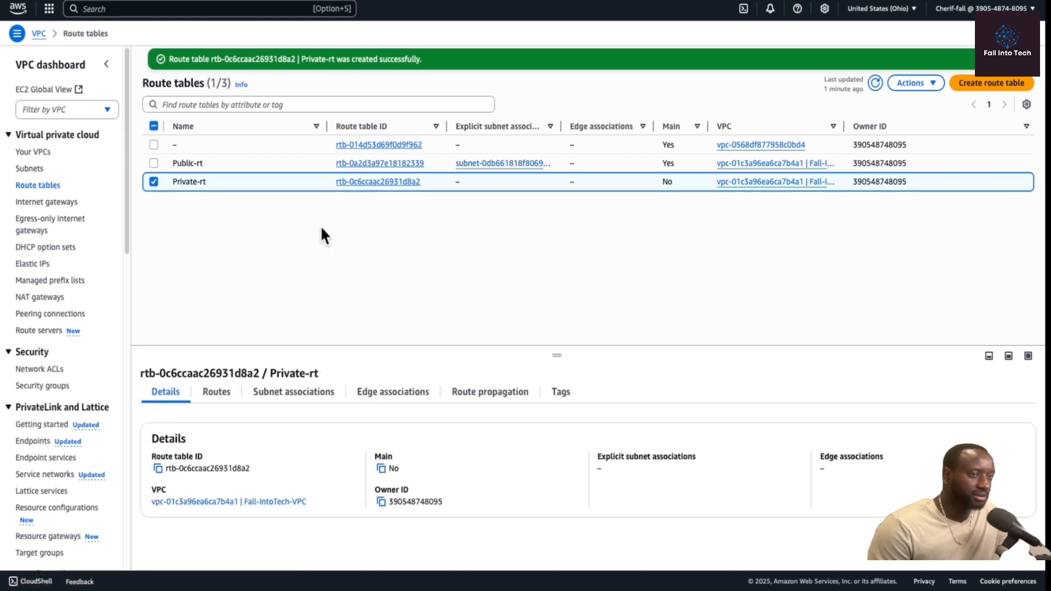
pyautogui.click(294, 398)
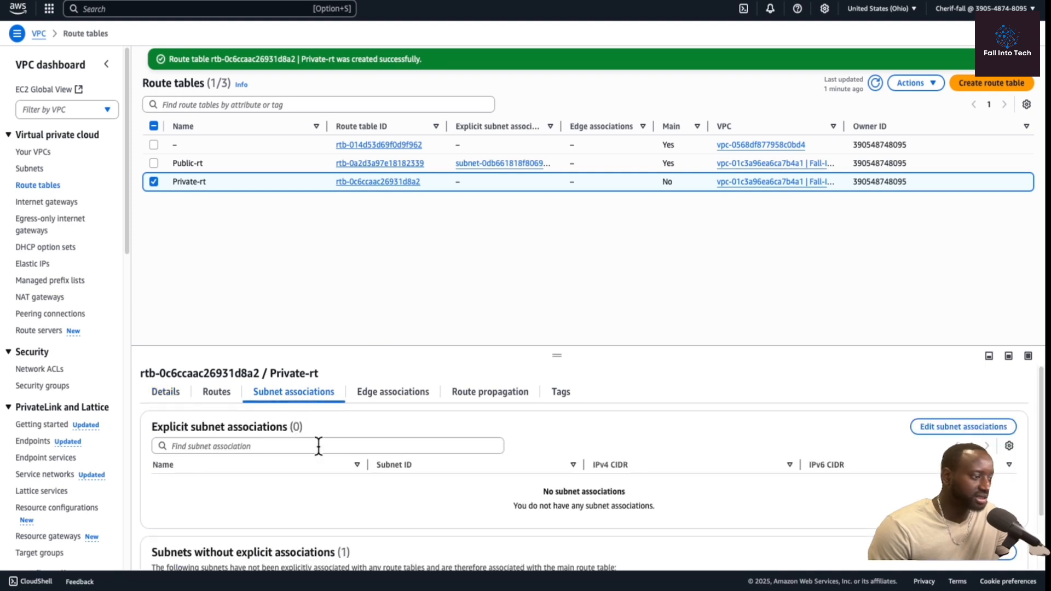
pyautogui.click(952, 427)
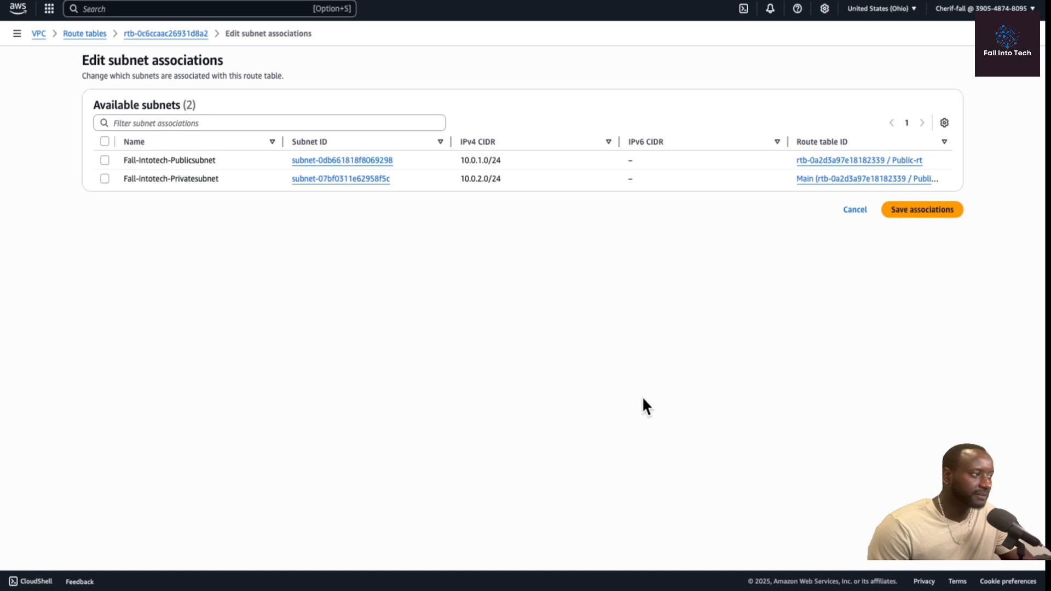
pyautogui.click(104, 178)
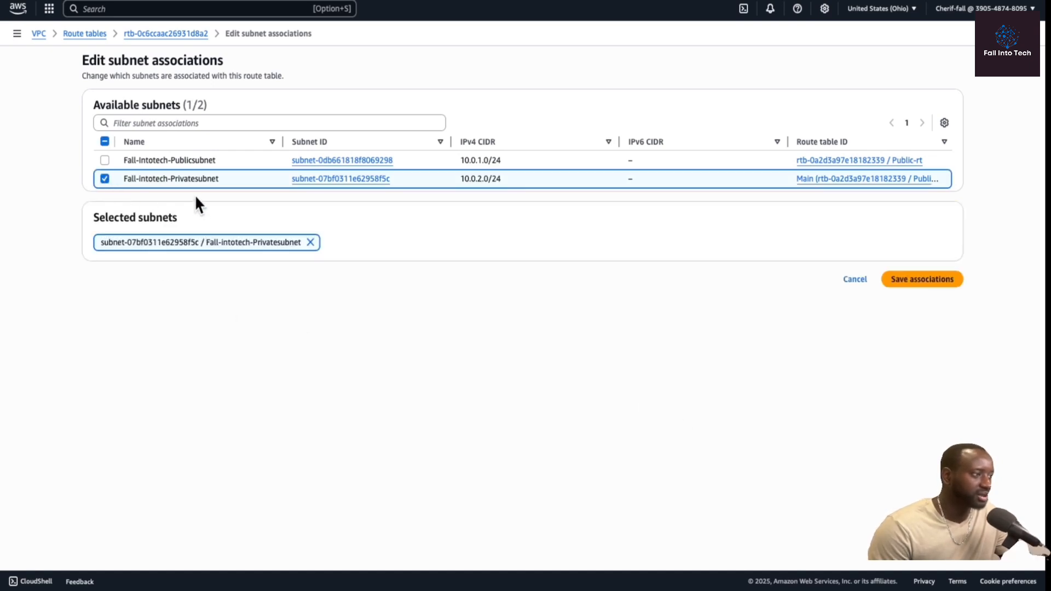
pyautogui.click(927, 281)
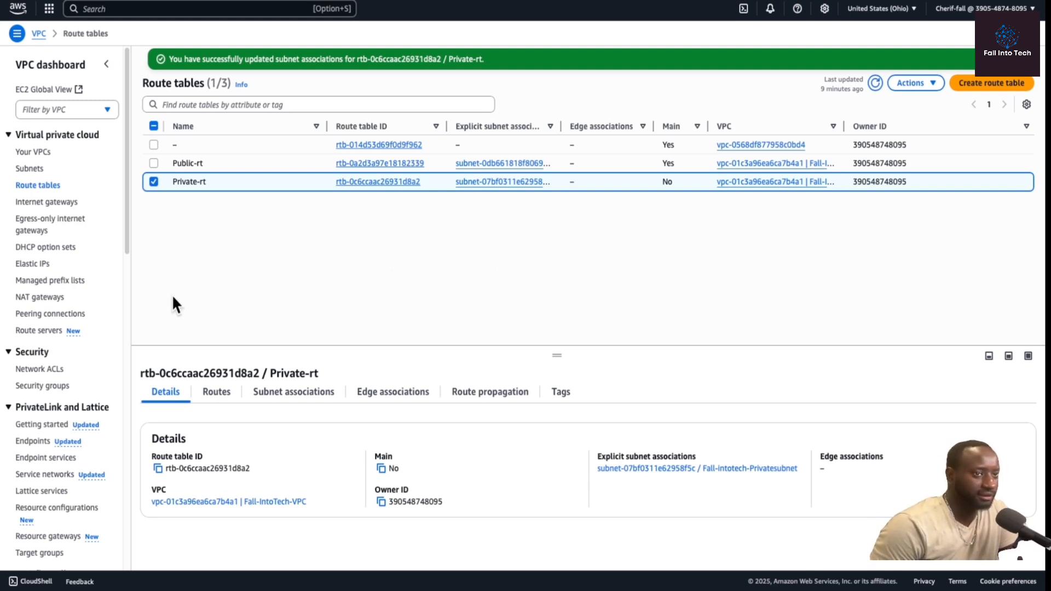
# Create a network ACL named Fall-intotech-PrivateACL in Fall-IntoTech-VPC.
pyautogui.click(50, 369)
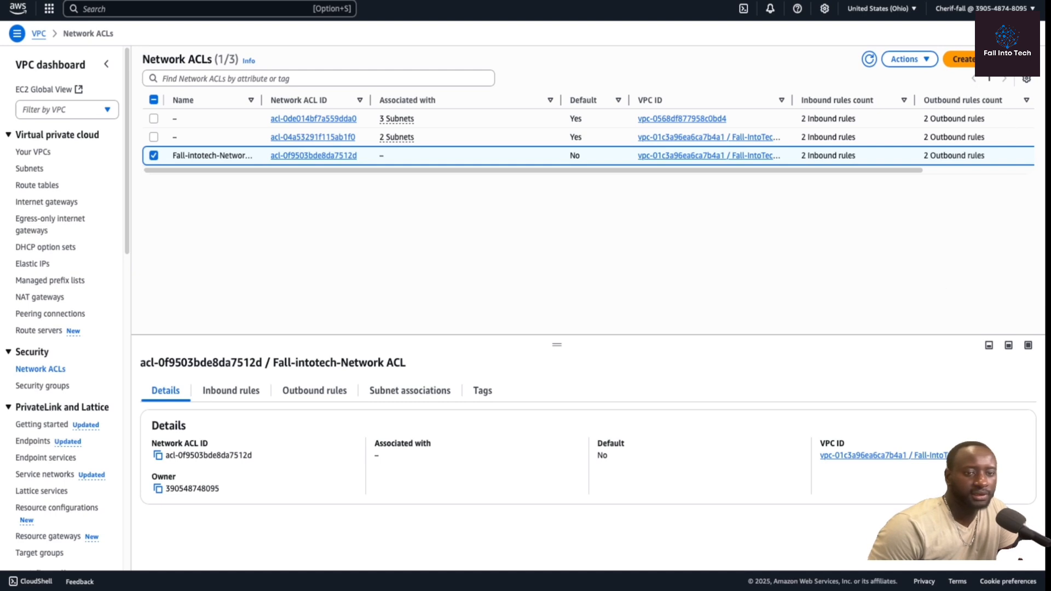
pyautogui.click(961, 58)
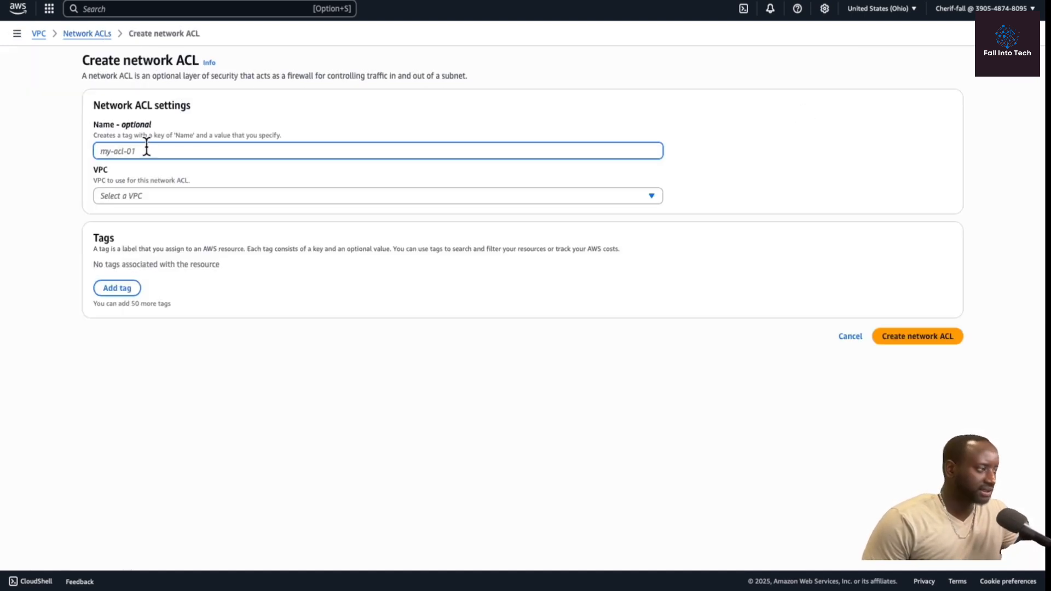
pyautogui.write('Fall-')
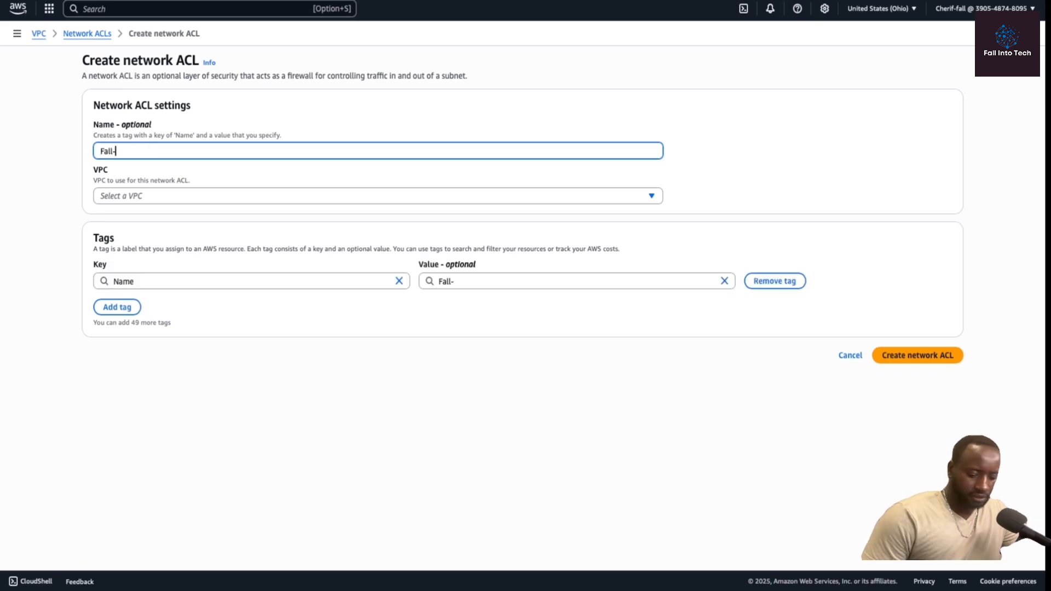
pyautogui.write('intotech-PrivateACL')
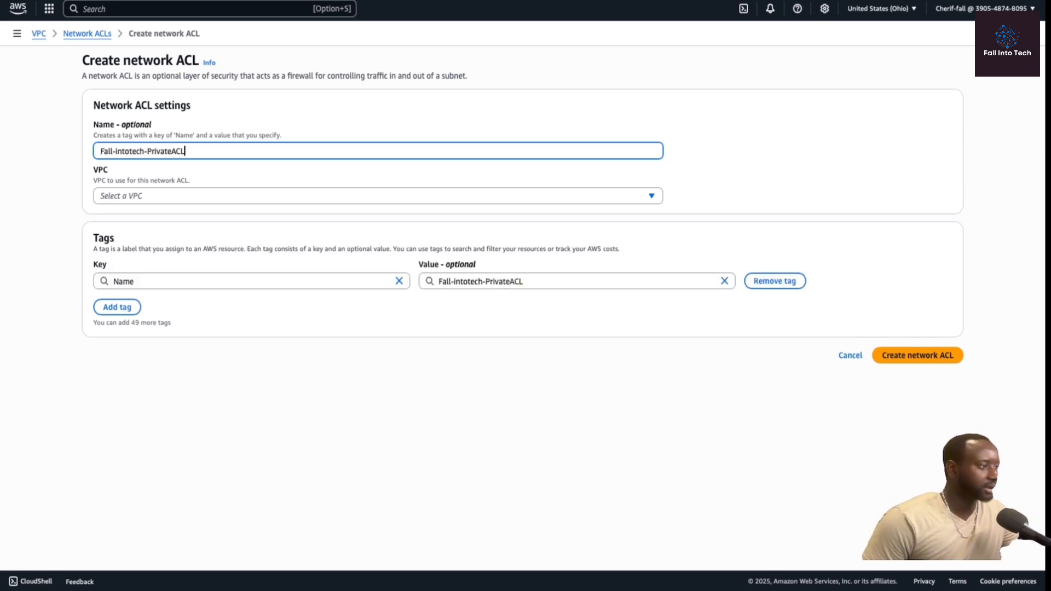
pyautogui.click(167, 198)
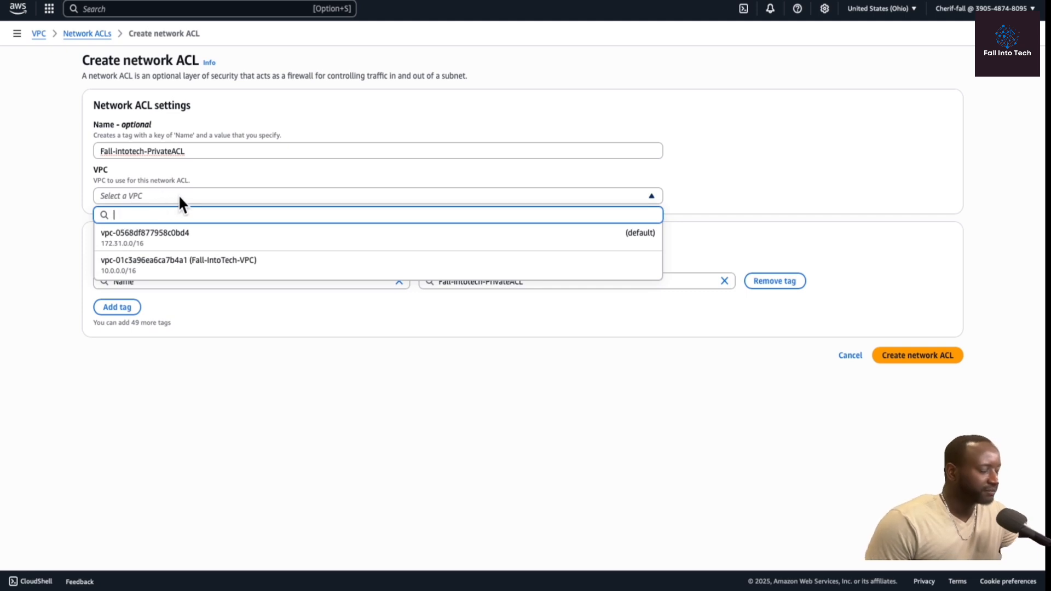
pyautogui.click(208, 268)
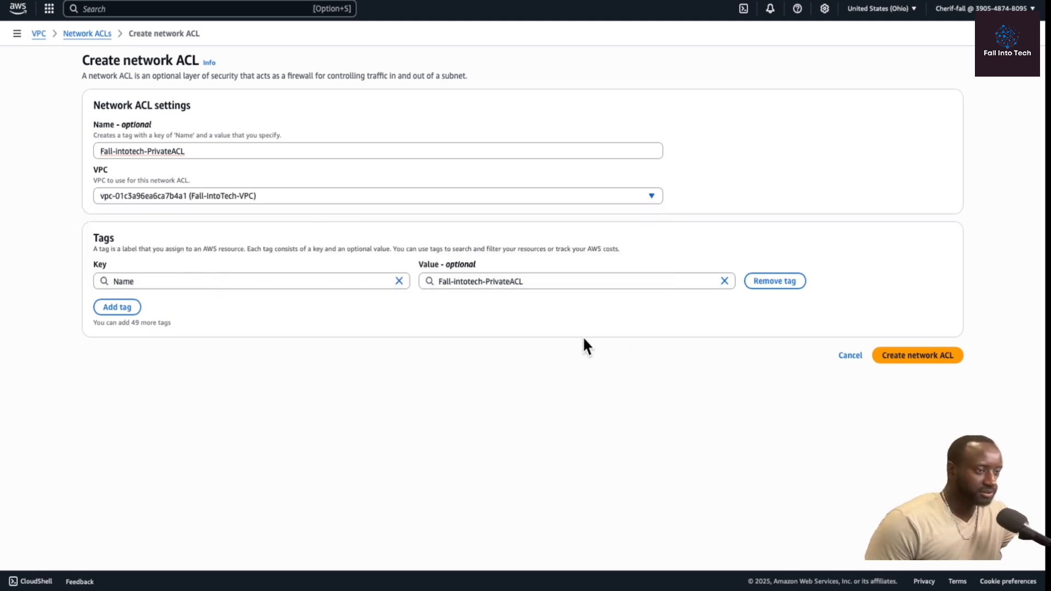
pyautogui.click(909, 361)
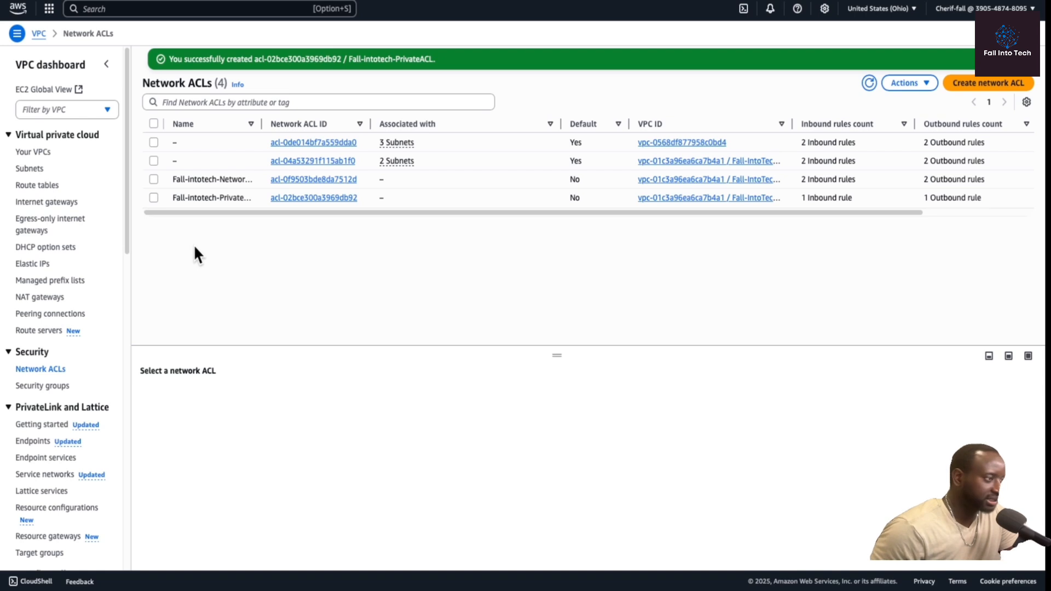
# Compare the inbound and outbound rules of Fall-intotech-PrivateACL with those of Fall-intotech-Network ACL.
pyautogui.click(153, 197)
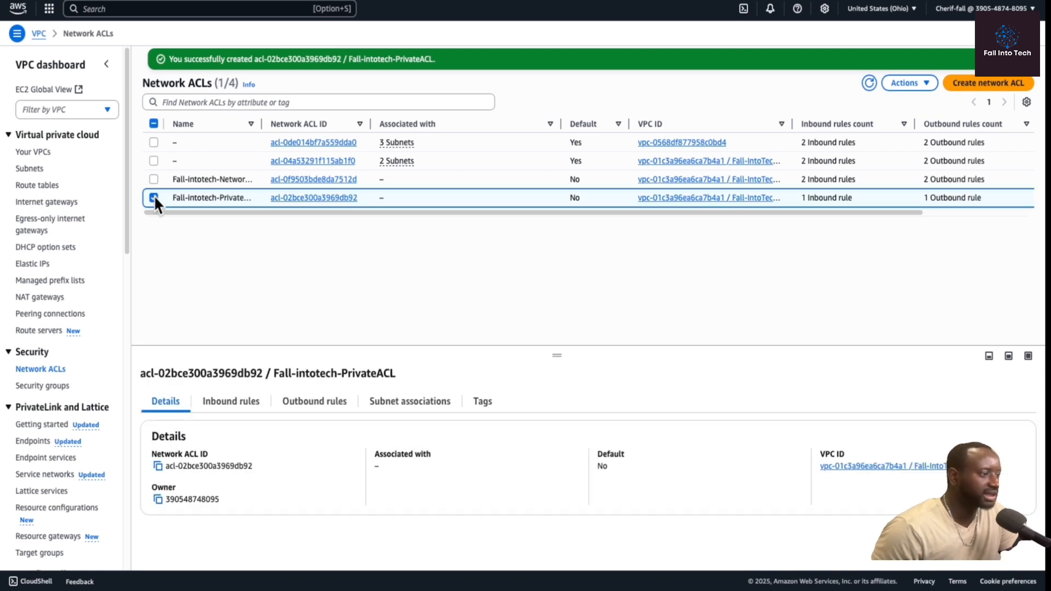
pyautogui.click(243, 413)
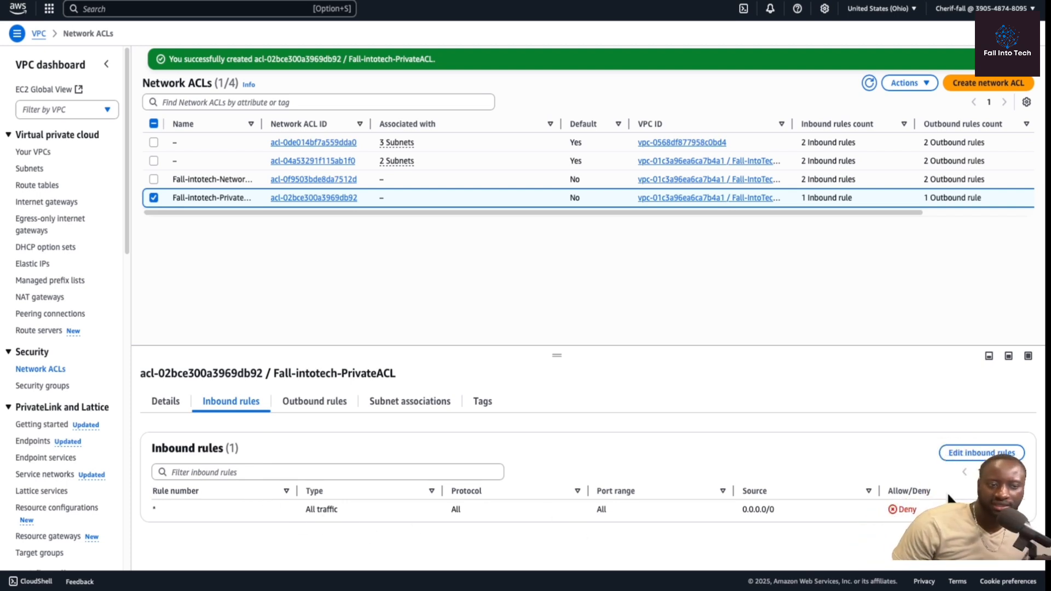
pyautogui.click(314, 401)
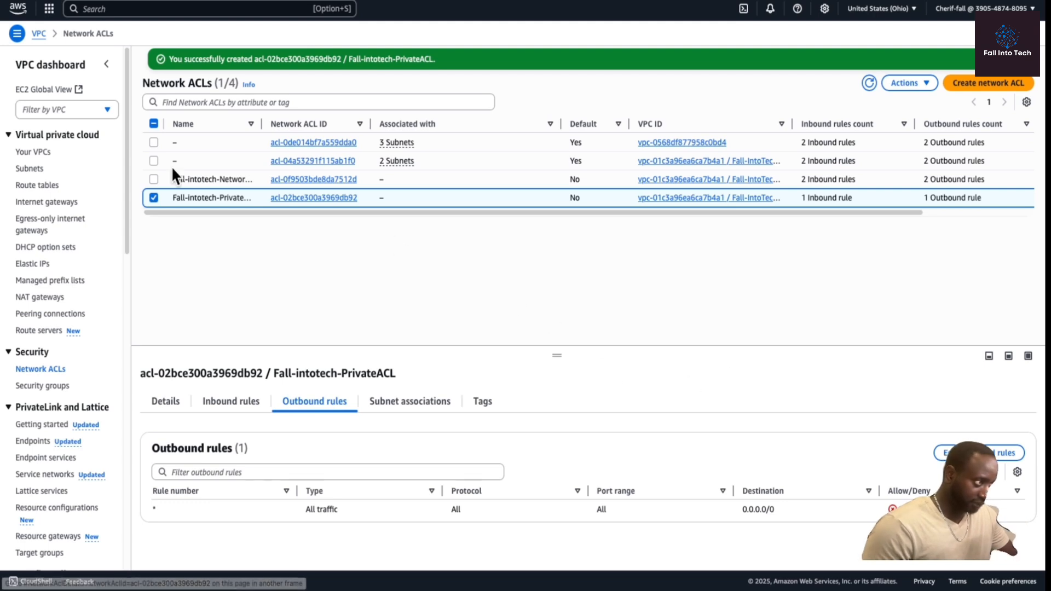
pyautogui.click(153, 179)
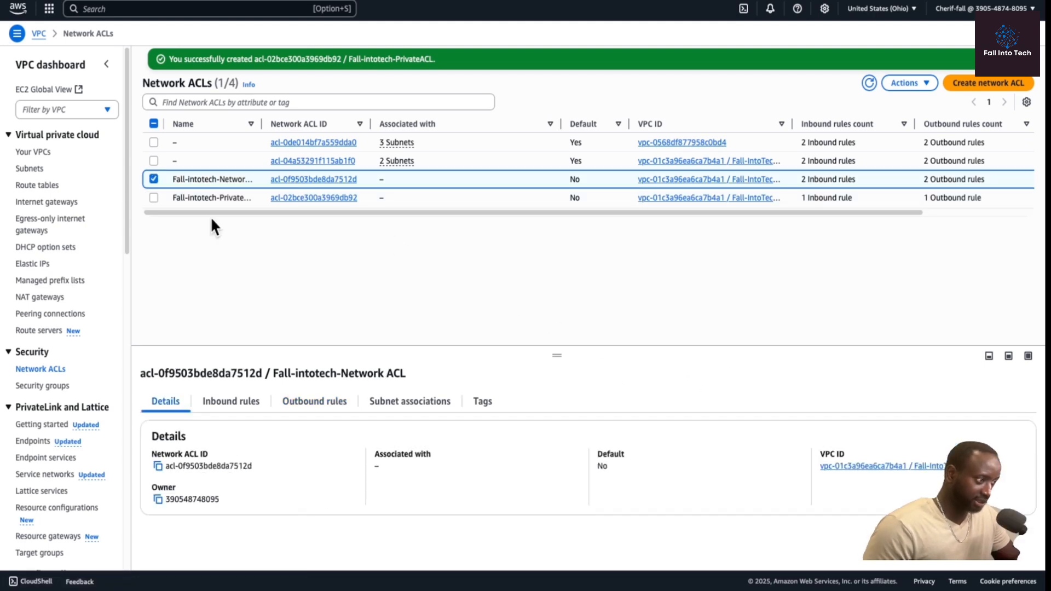
pyautogui.click(229, 404)
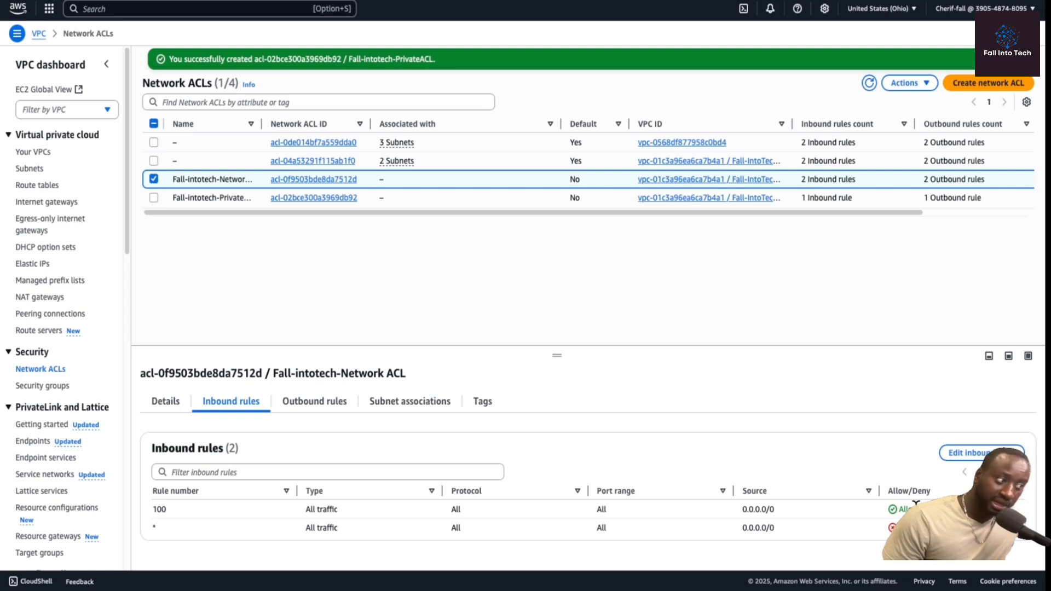
pyautogui.click(317, 401)
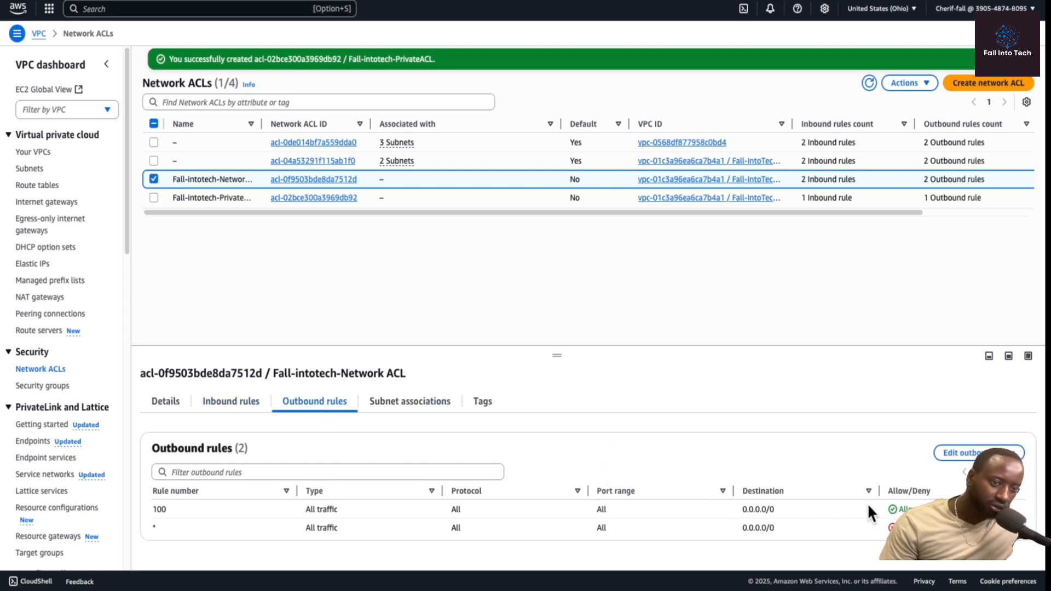
pyautogui.click(154, 197)
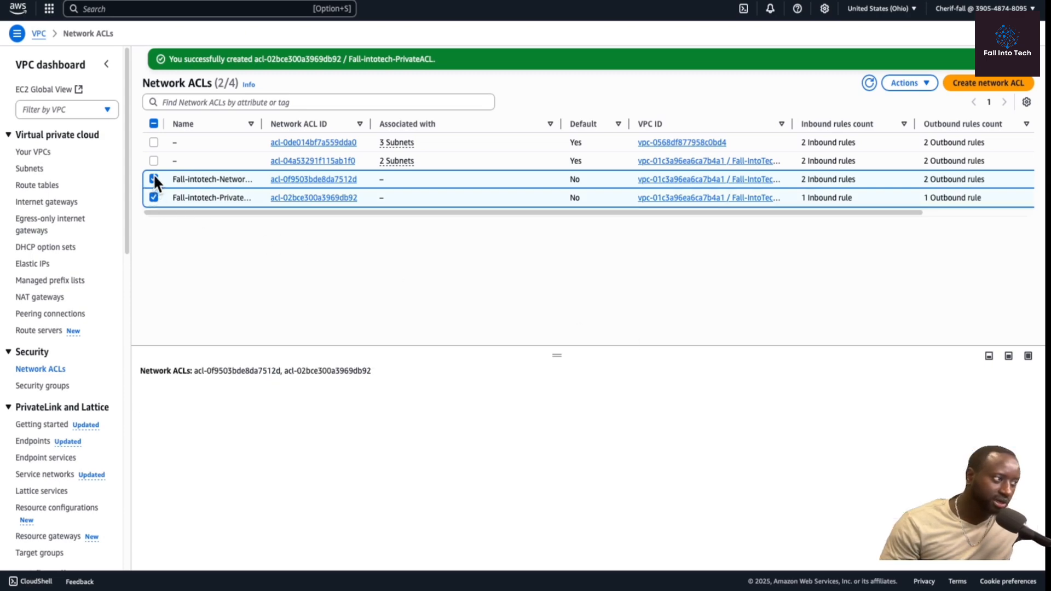
pyautogui.click(153, 179)
pyautogui.click(315, 401)
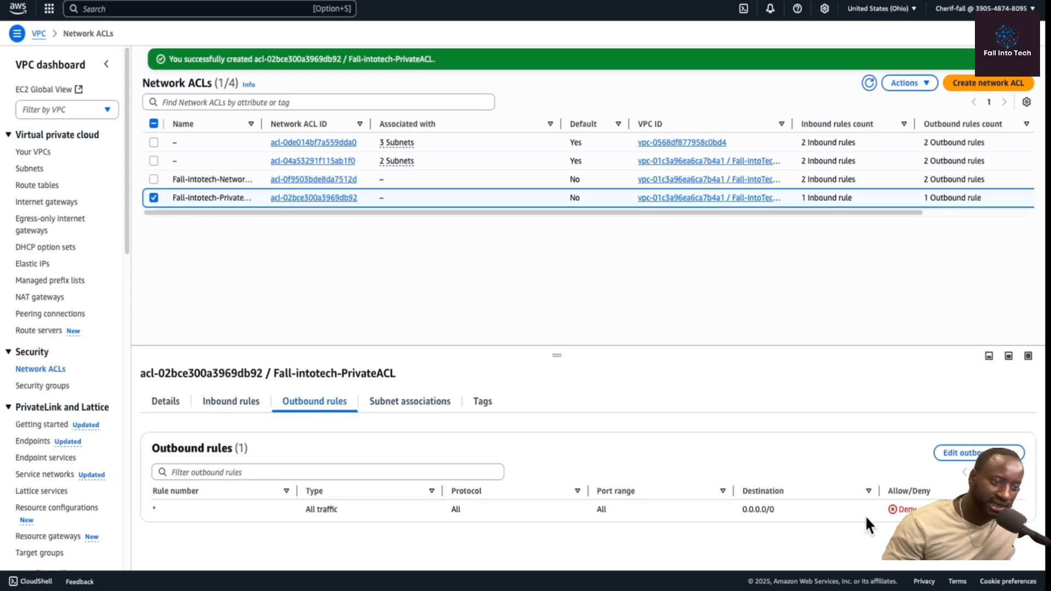